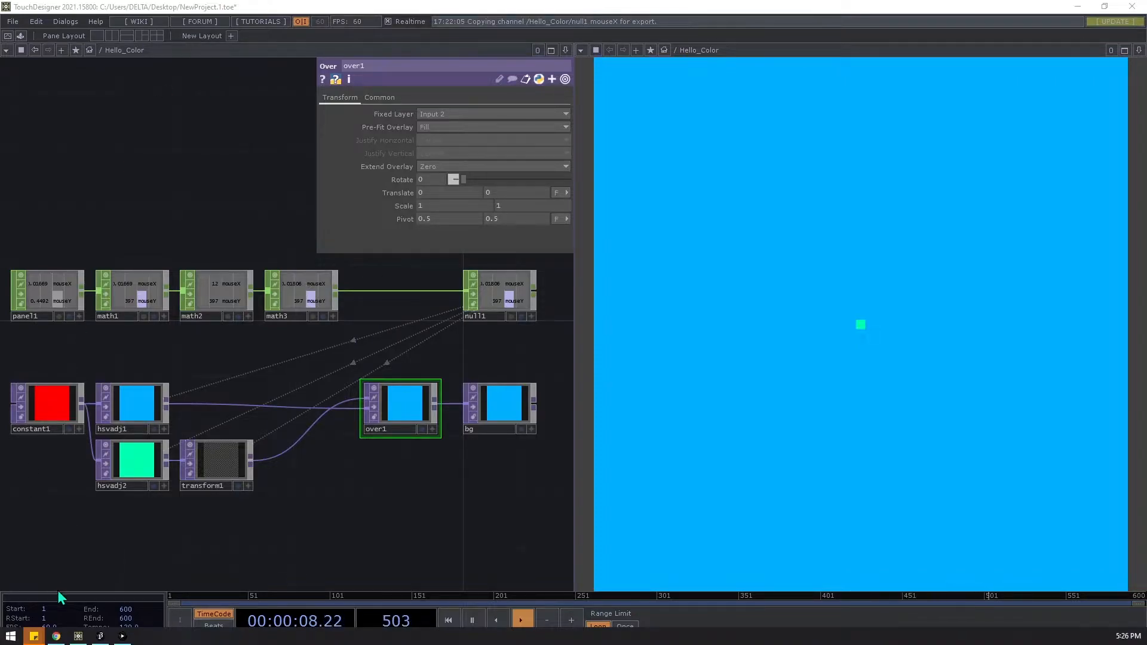
# Step: Switch to Chrome and browse the example categories on the Generative Design page of the Derivative wiki
pyautogui.click(56, 636)
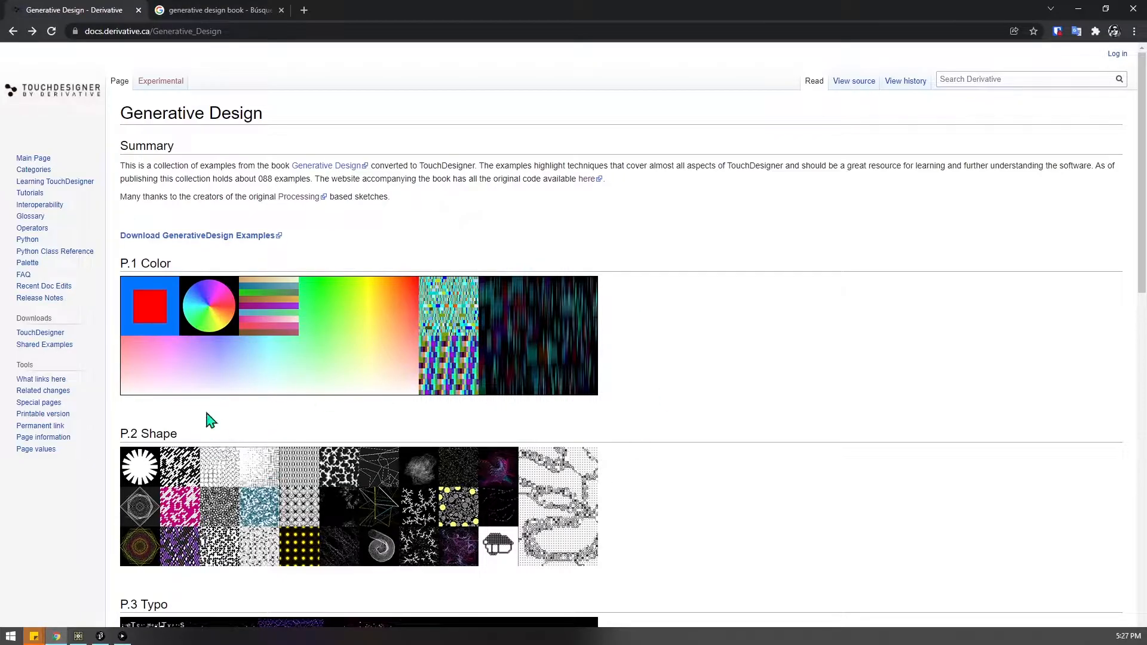
pyautogui.scroll(-4, 215, 369)
pyautogui.scroll(-4, 229, 355)
pyautogui.scroll(-6, 229, 355)
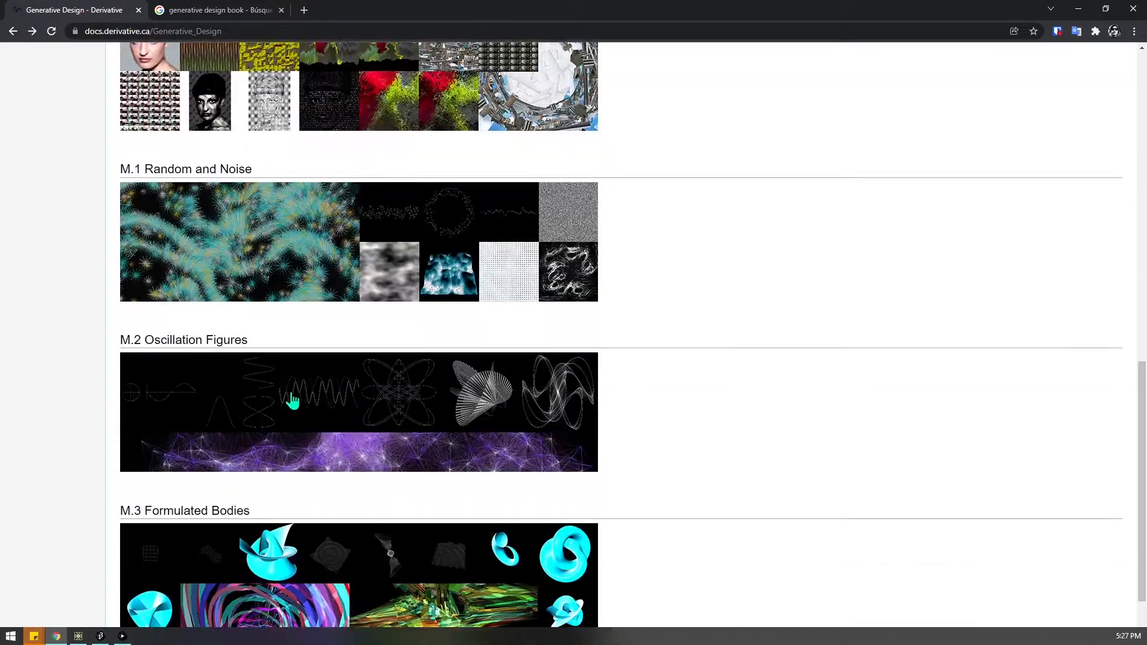
pyautogui.scroll(6, 299, 418)
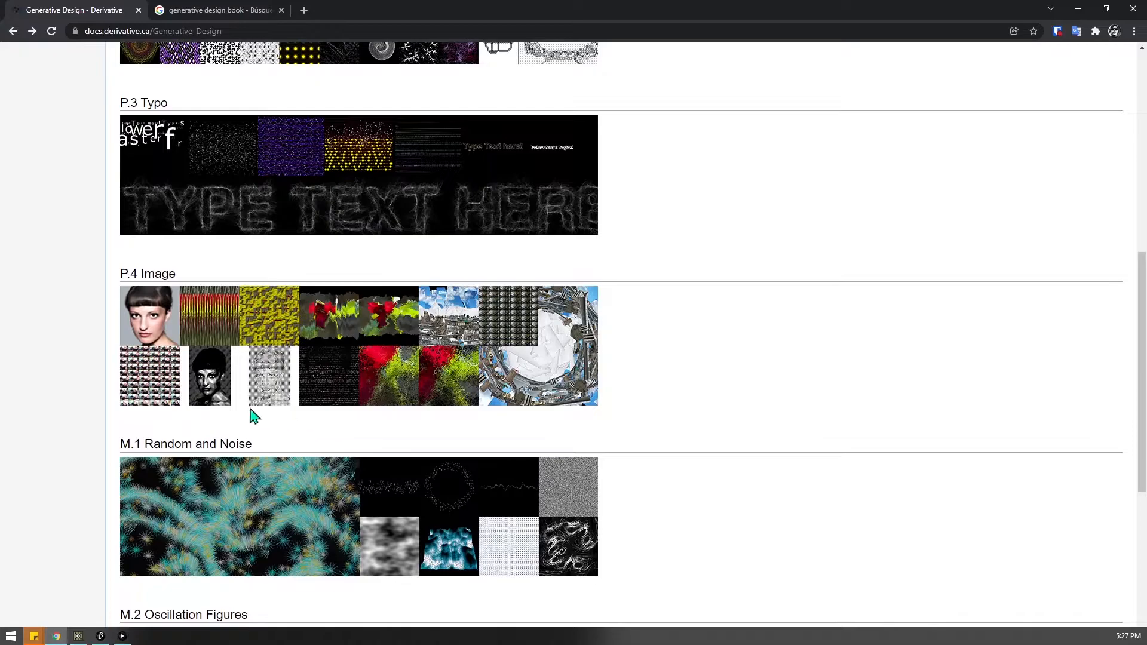
pyautogui.scroll(5, 286, 414)
pyautogui.scroll(3, 269, 364)
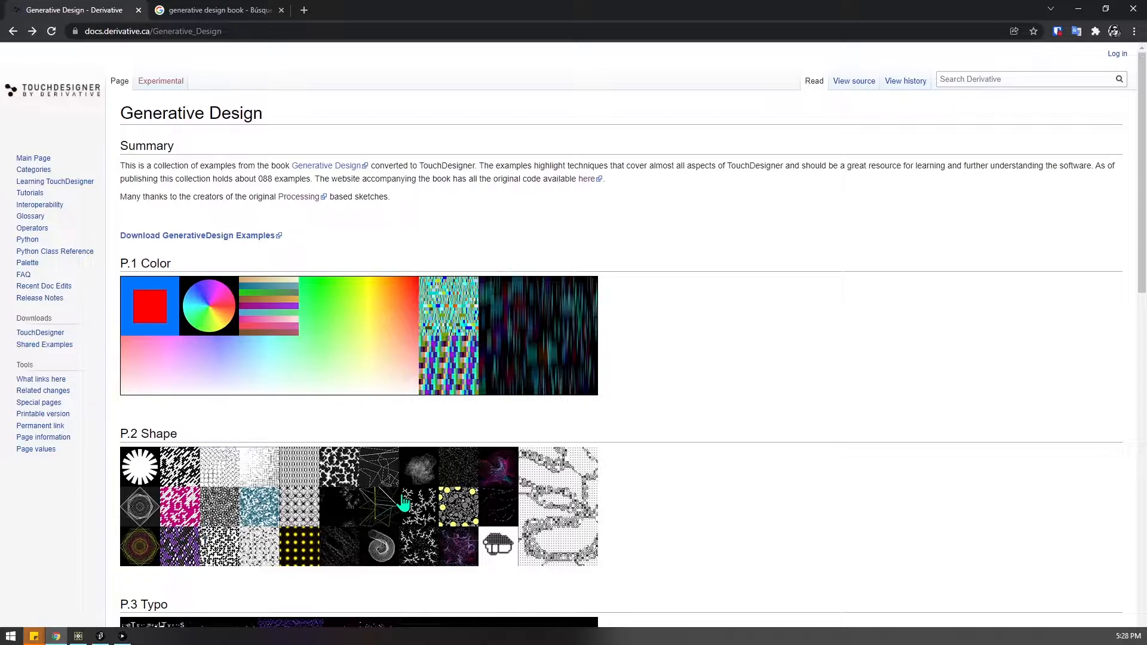
# Step: Examine the code page of the generative-gestaltung.de site and the image search results for the Generative Design book
pyautogui.click(588, 180)
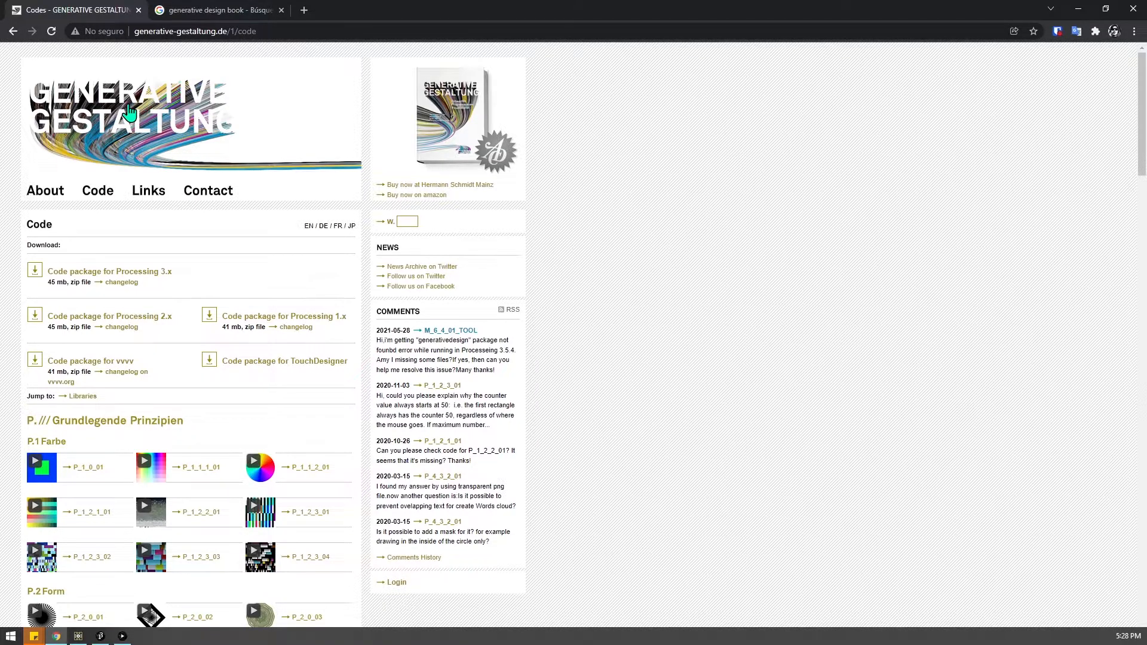
pyautogui.click(13, 33)
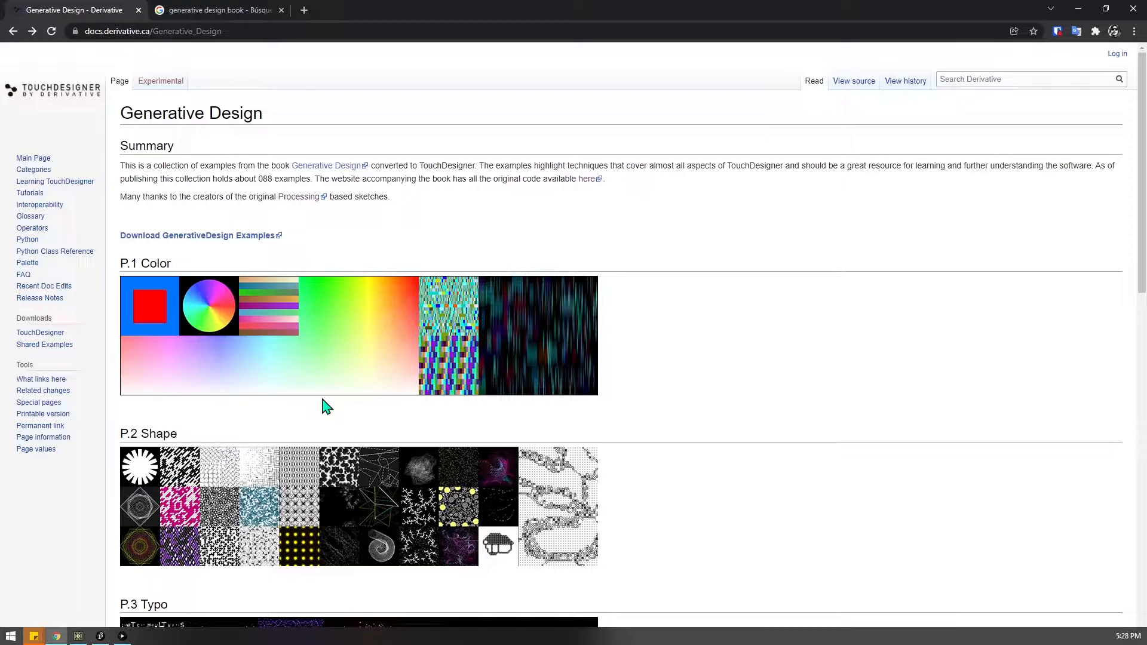
pyautogui.click(227, 11)
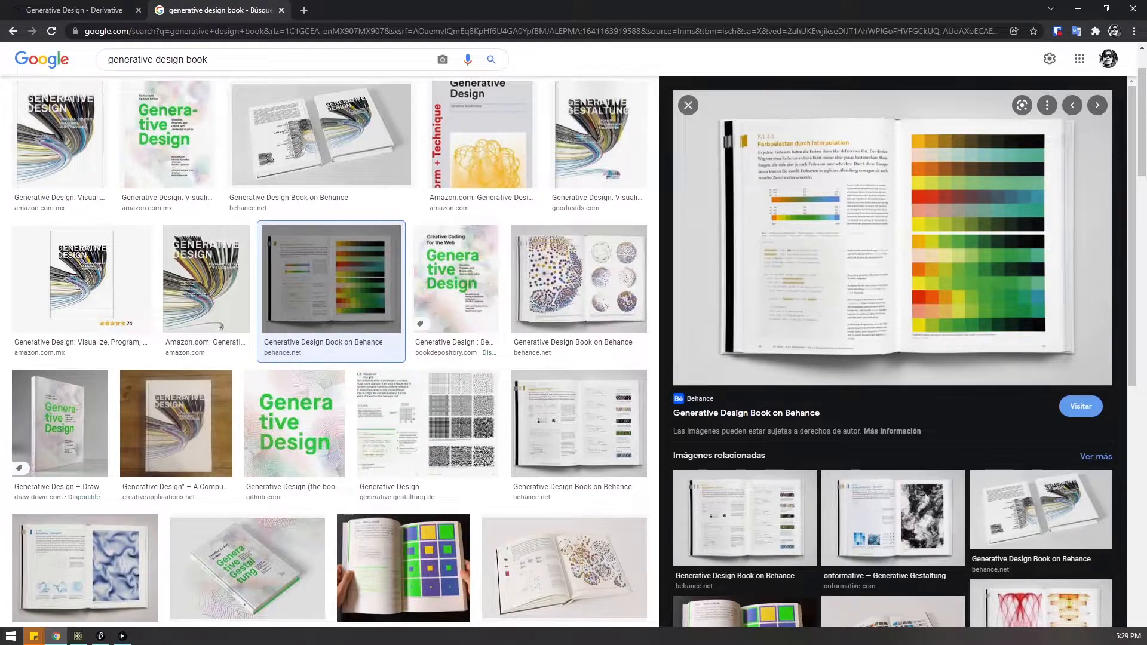
pyautogui.click(52, 15)
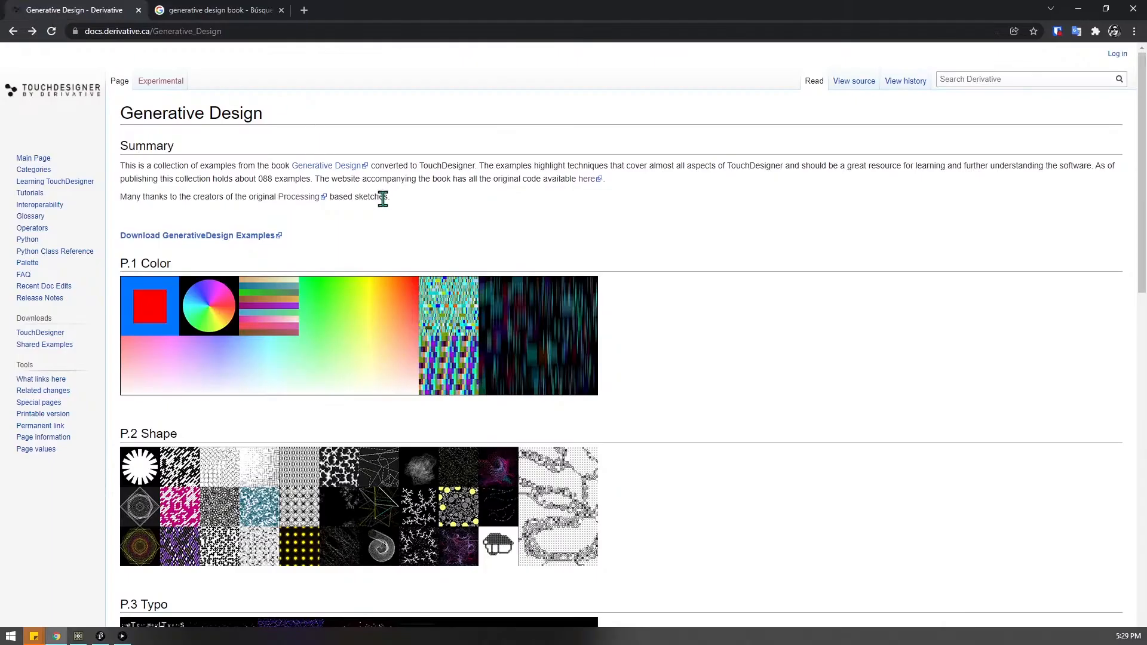
pyautogui.click(587, 179)
pyautogui.click(239, 13)
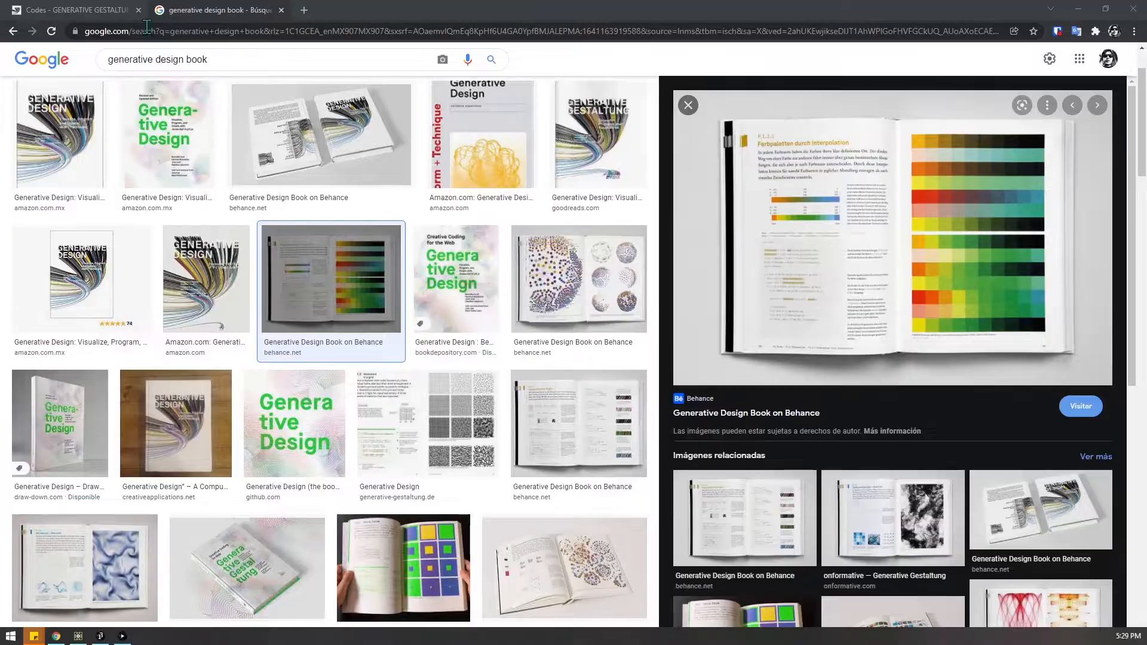
pyautogui.click(79, 14)
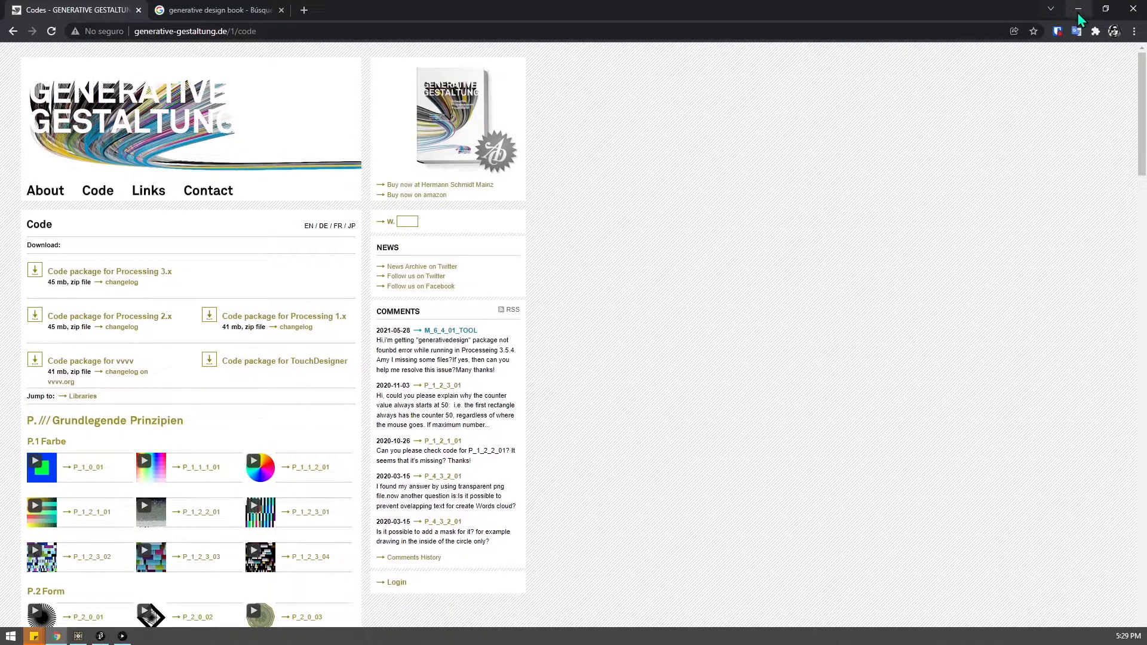
pyautogui.scroll(-2, 127, 477)
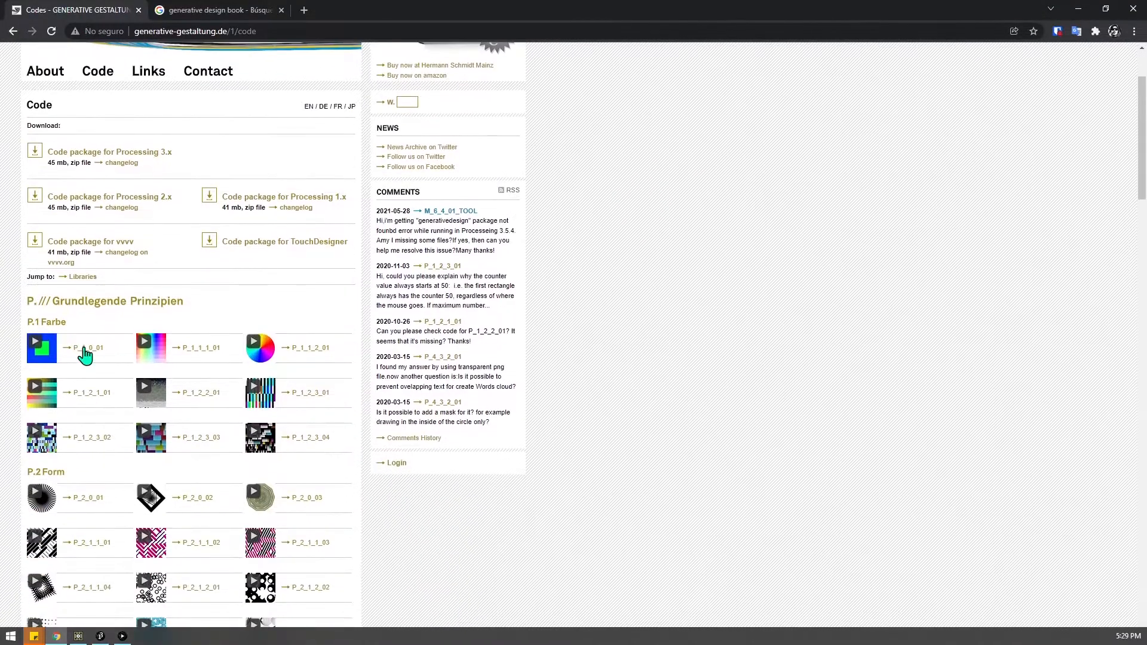
pyautogui.scroll(2, 110, 400)
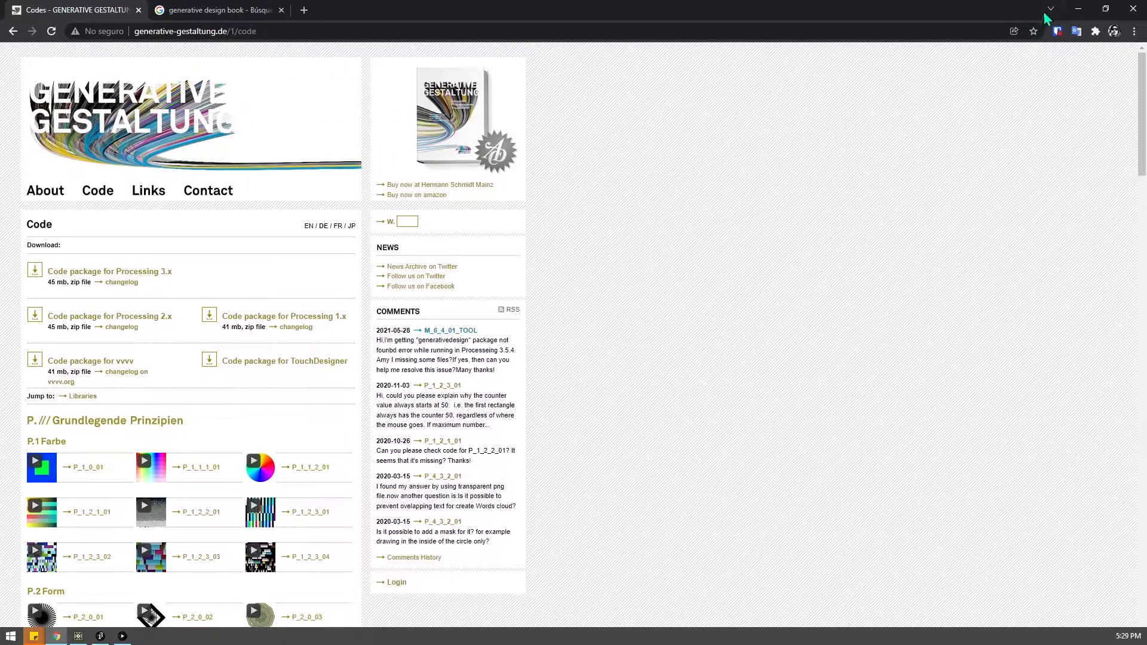
# Step: Switch to Processing, run the P_1_0_01 sketch to view its output, and return to TouchDesigner
pyautogui.click(1077, 12)
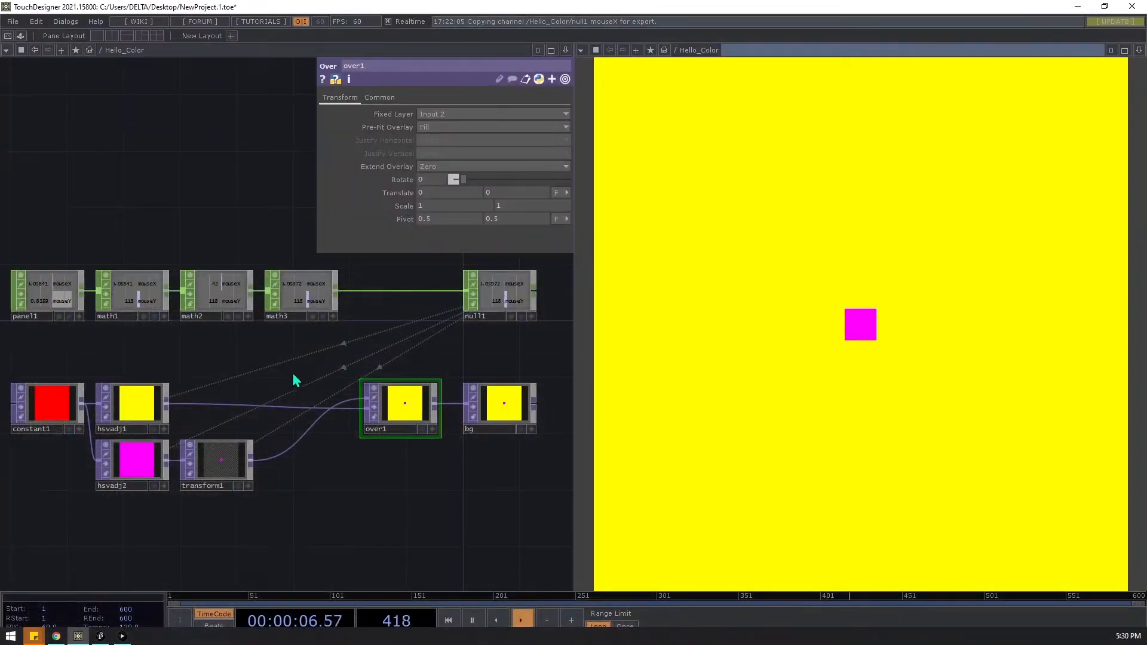
pyautogui.moveTo(377, 361); pyautogui.dragTo(313, 379)
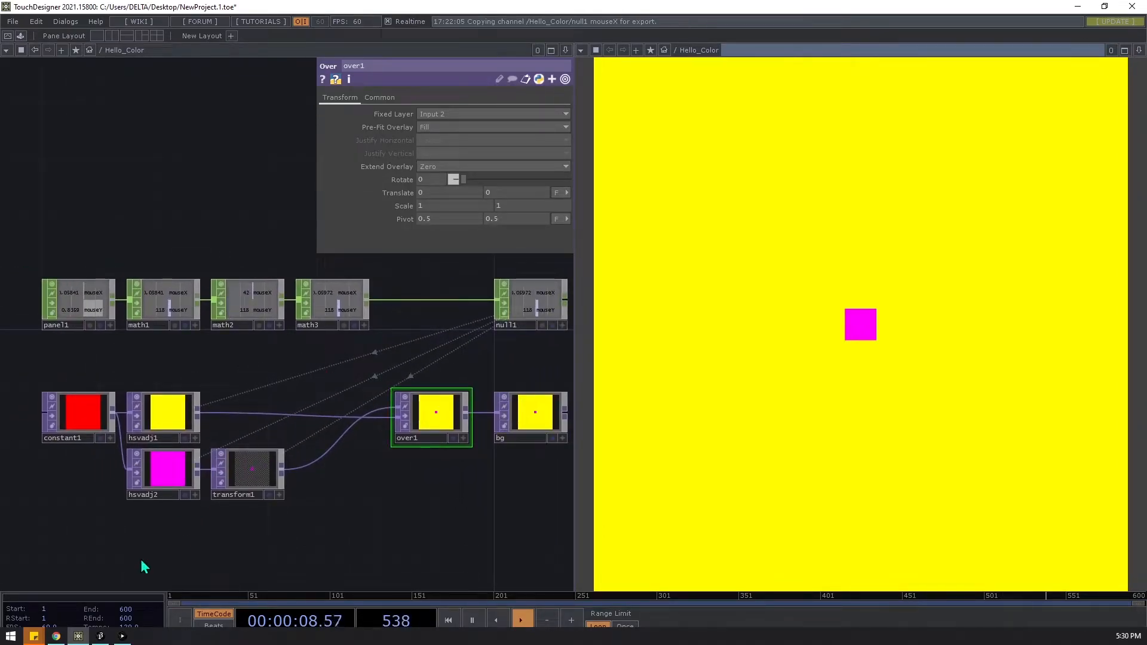
pyautogui.click(120, 637)
pyautogui.click(109, 637)
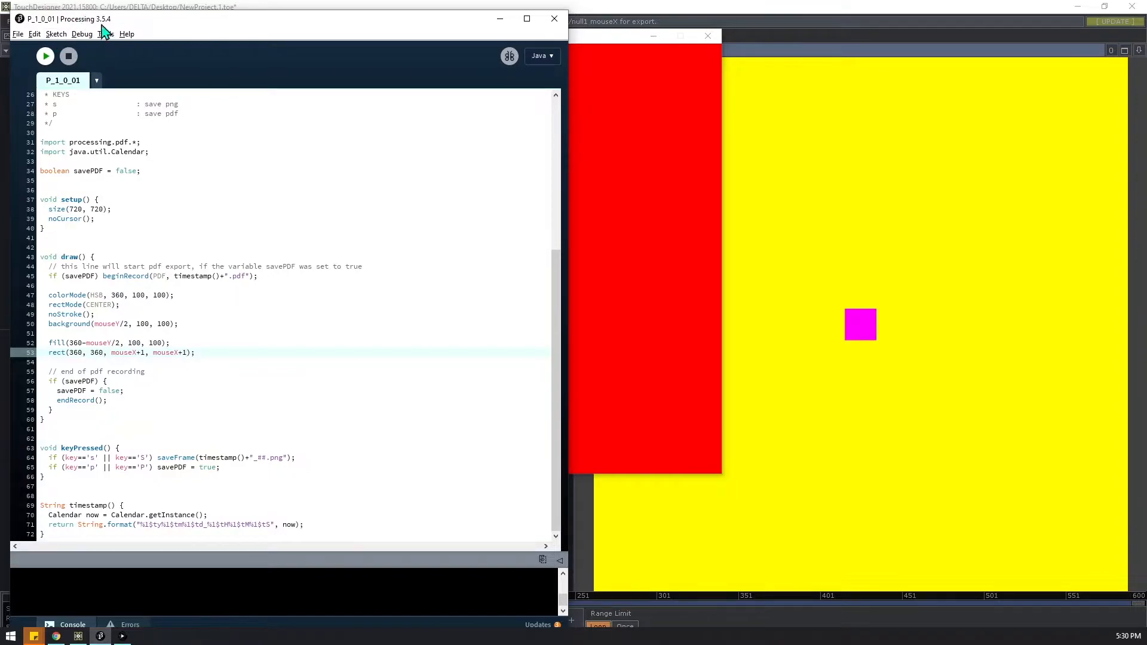
pyautogui.click(46, 59)
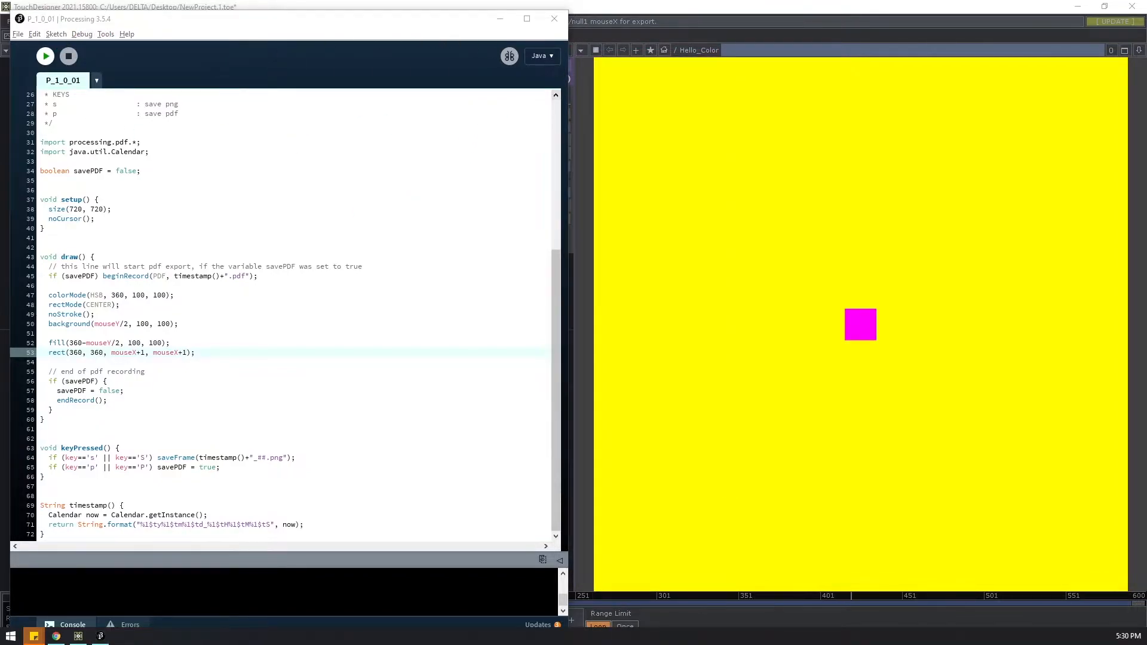
pyautogui.moveTo(511, 165); pyautogui.dragTo(507, 98)
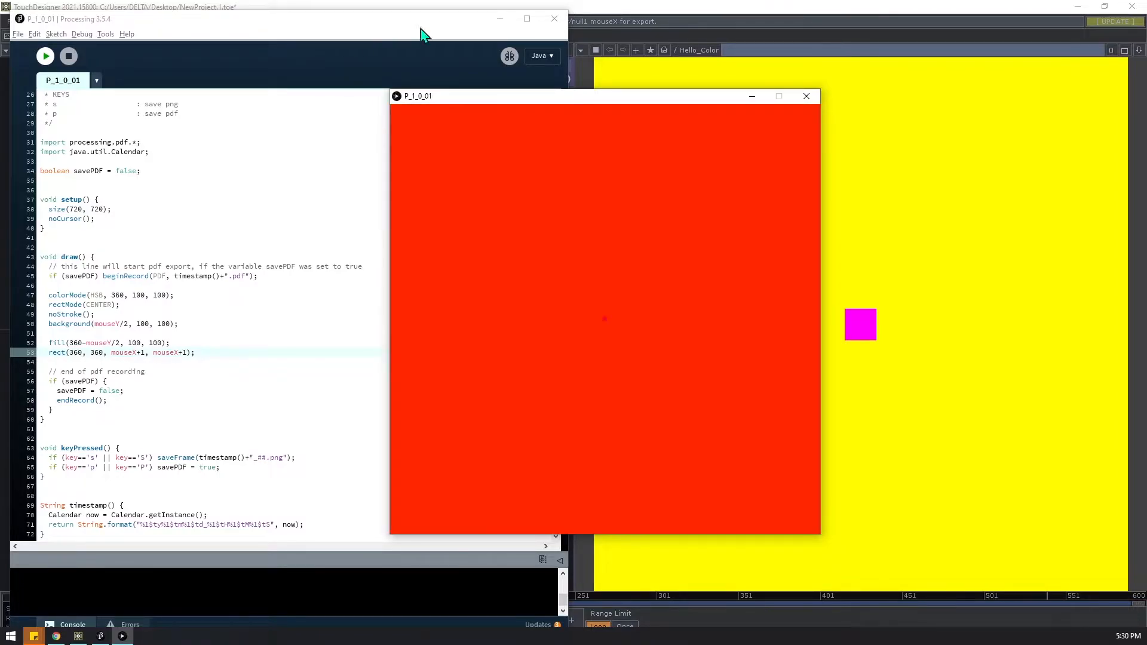
pyautogui.click(752, 97)
pyautogui.click(500, 18)
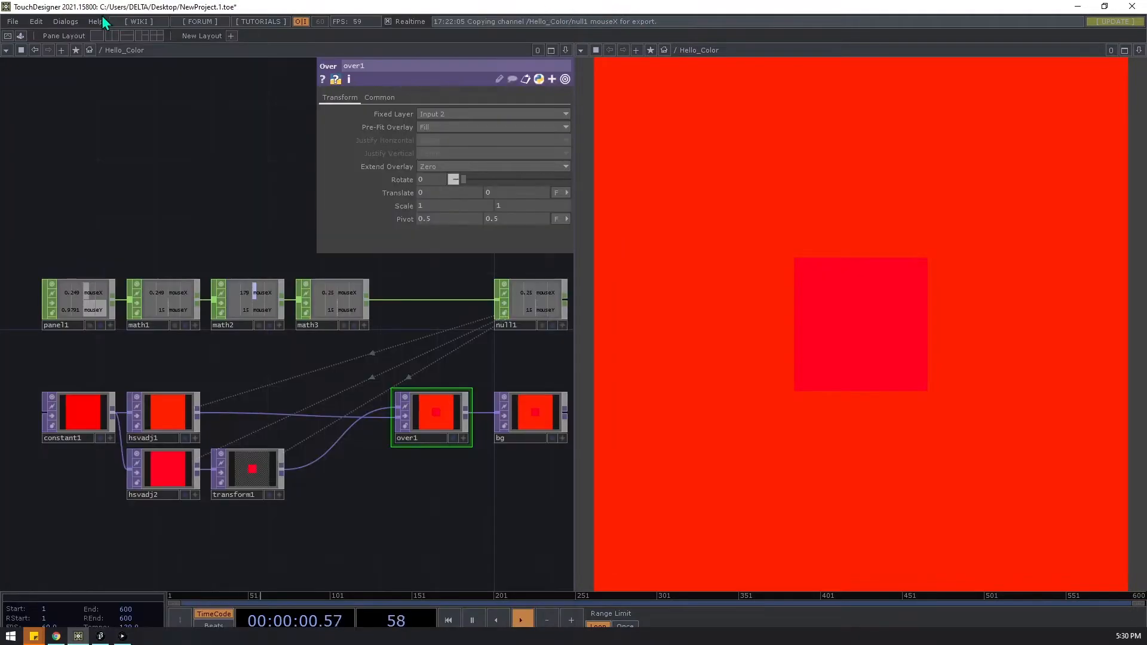
# Step: Start a new TouchDesigner project and close the Palette
pyautogui.click(12, 21)
pyautogui.click(30, 50)
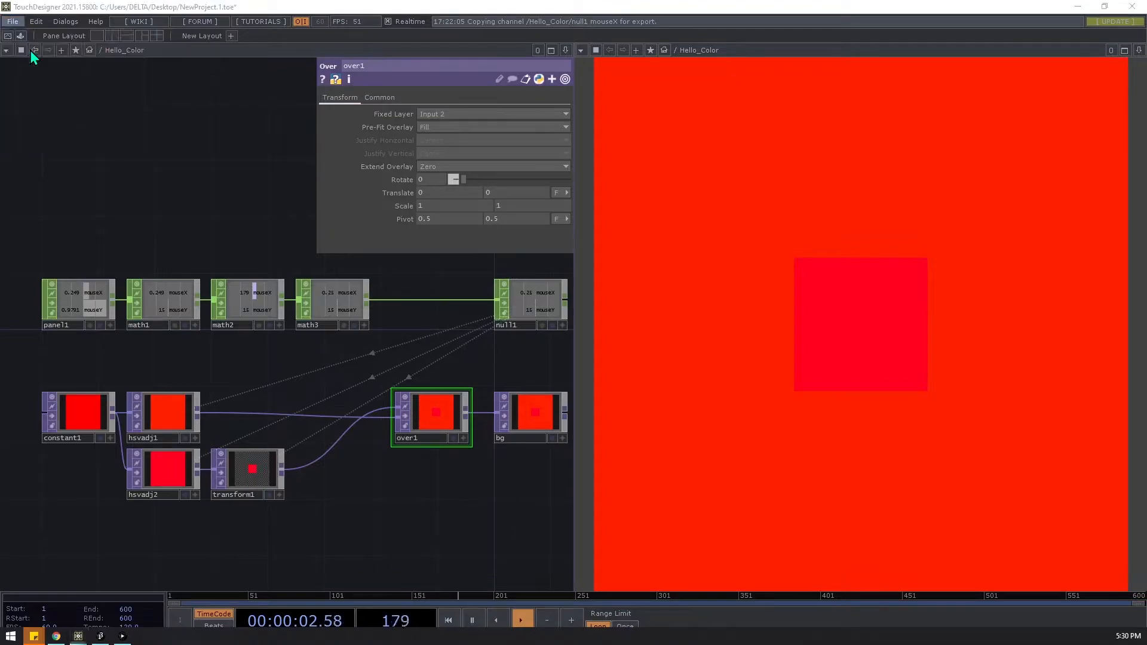
pyautogui.click(332, 193)
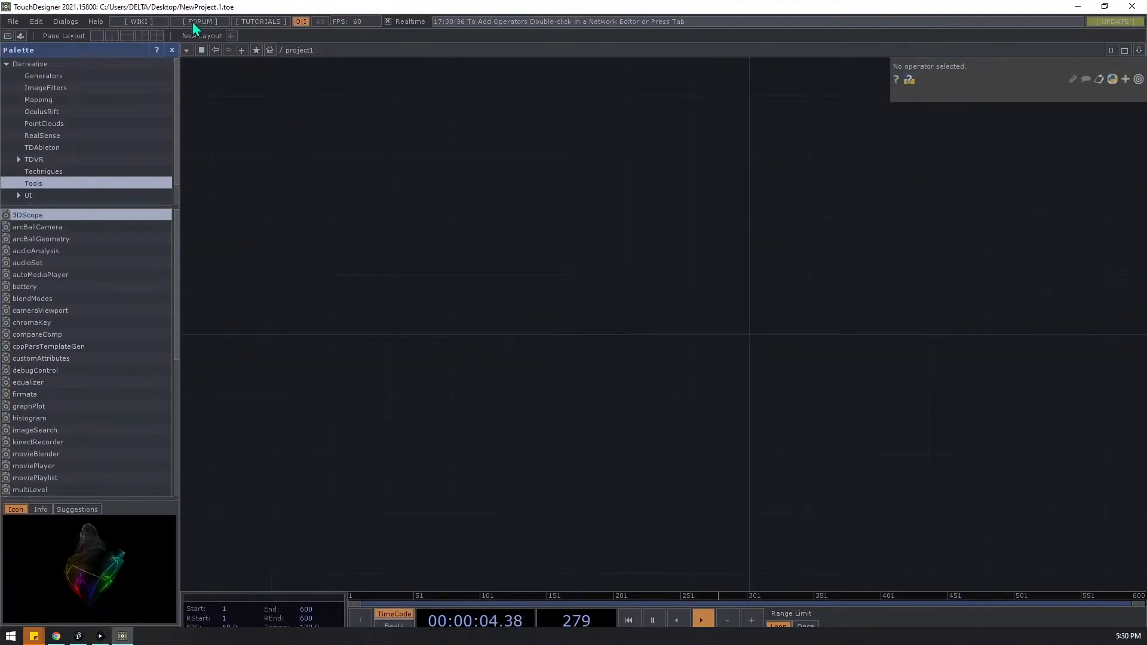
pyautogui.click(171, 50)
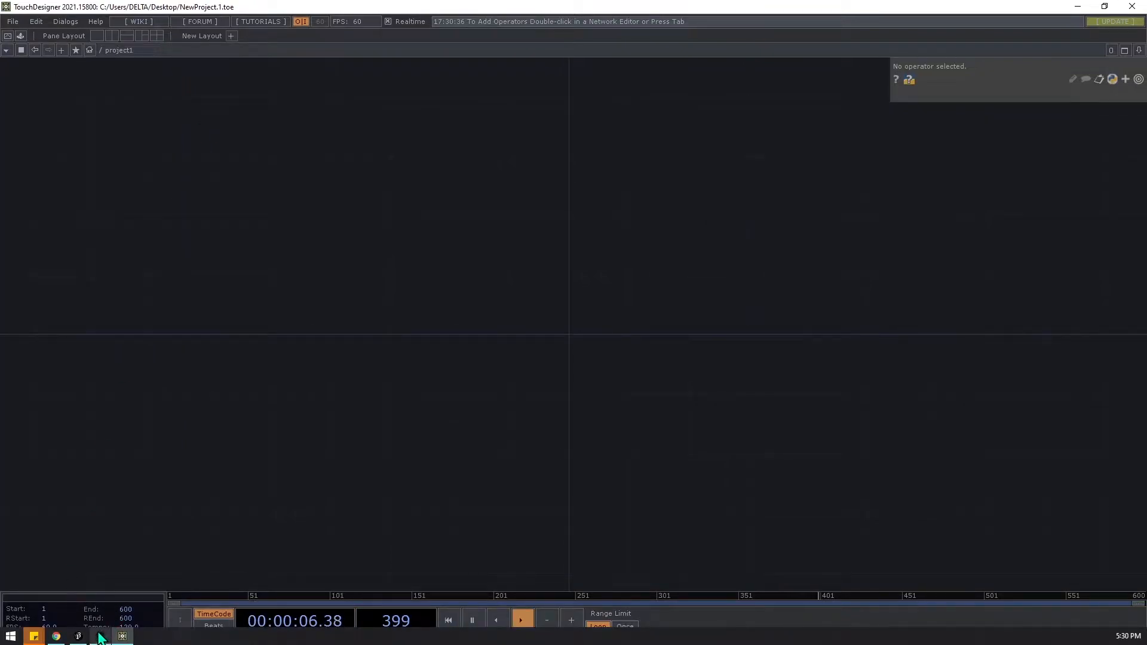
# Step: Switch to Processing and examine the setup function and its canvas size line in the P_1_0_01 sketch
pyautogui.click(78, 636)
pyautogui.scroll(1, 200, 281)
pyautogui.moveTo(77, 295); pyautogui.dragTo(47, 261)
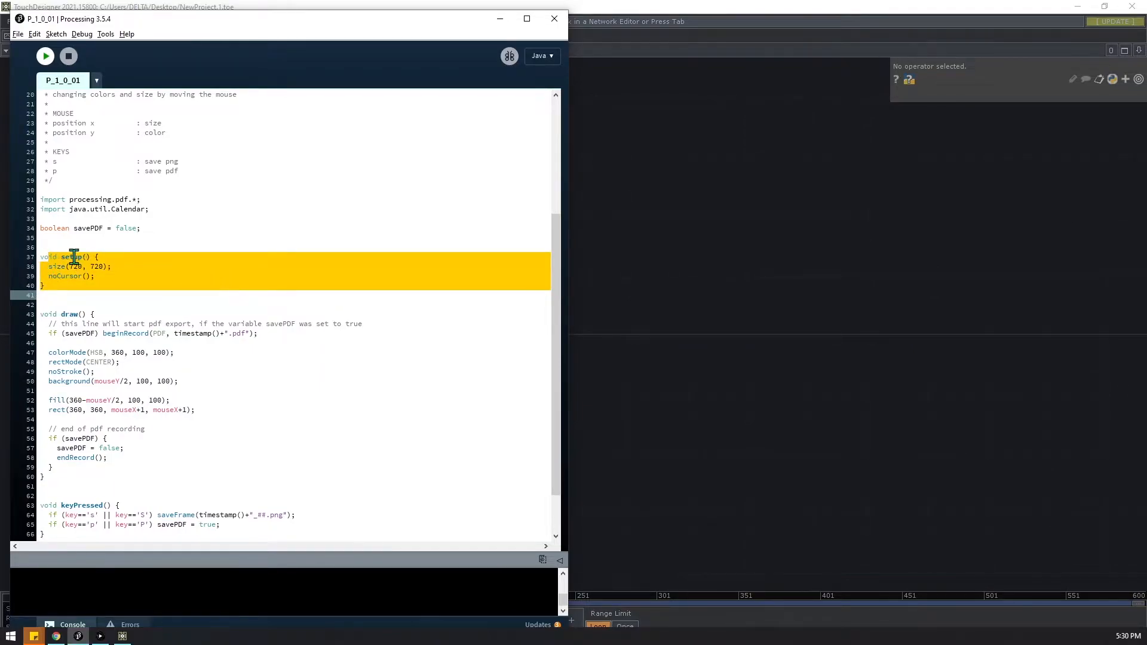
pyautogui.click(98, 257)
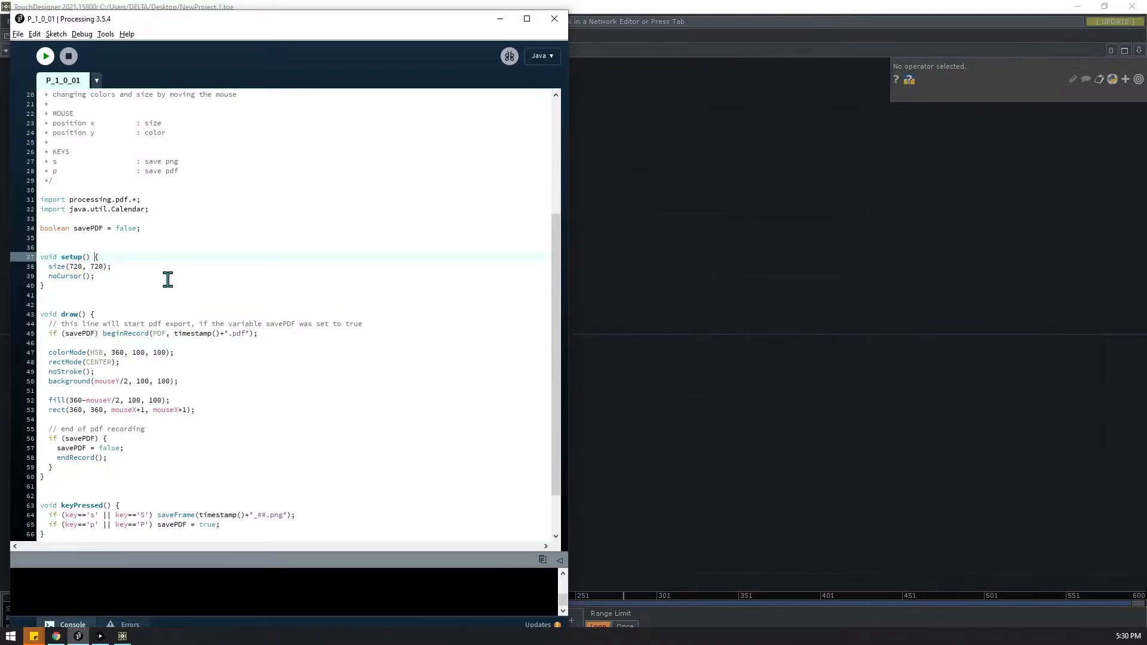
pyautogui.click(138, 270)
pyautogui.click(140, 256)
pyautogui.click(131, 267)
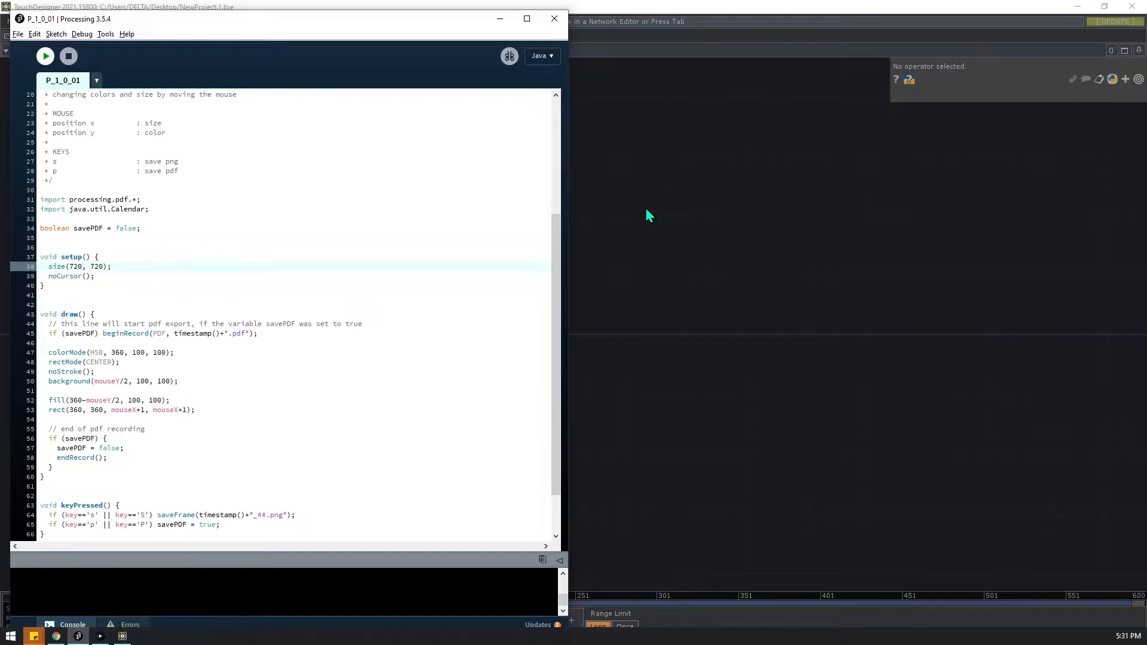
# Step: Return to TouchDesigner, go up to the root network, and align the project1 container and the perform window side by side
pyautogui.click(693, 244)
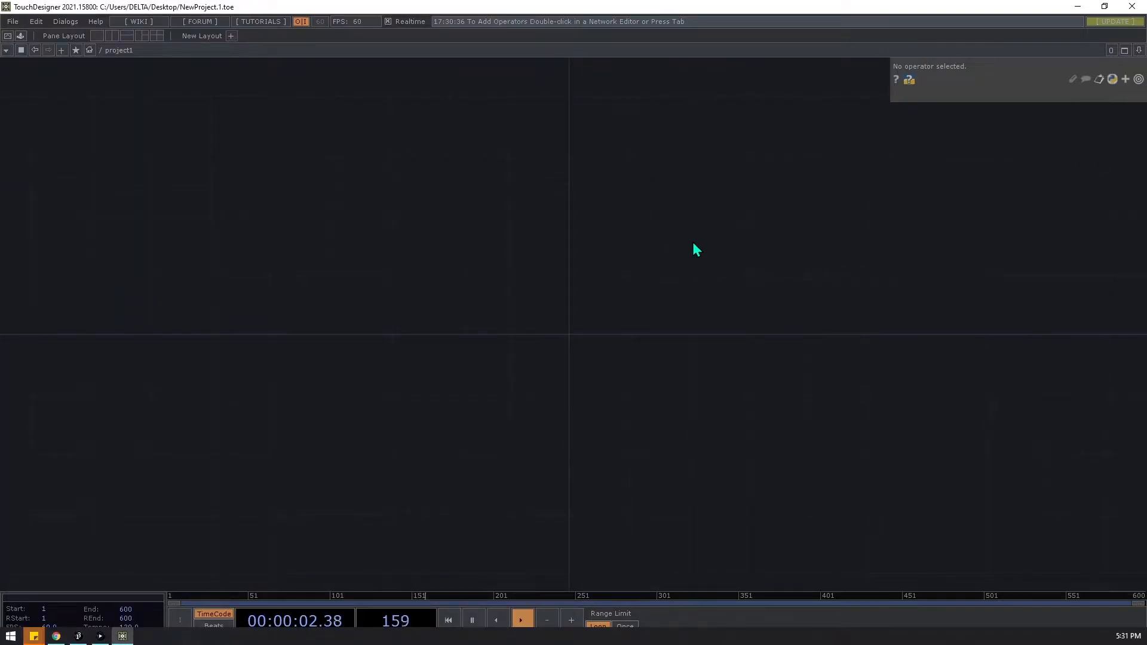
pyautogui.press('u')
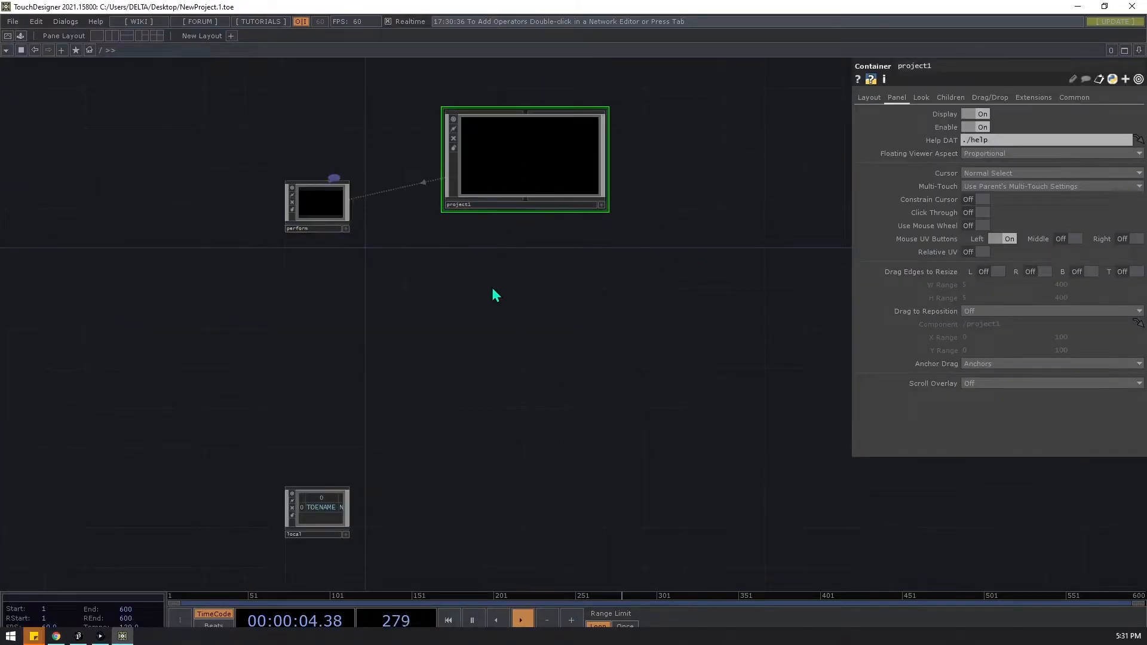
pyautogui.moveTo(509, 179); pyautogui.dragTo(430, 219)
pyautogui.scroll(5, 433, 217)
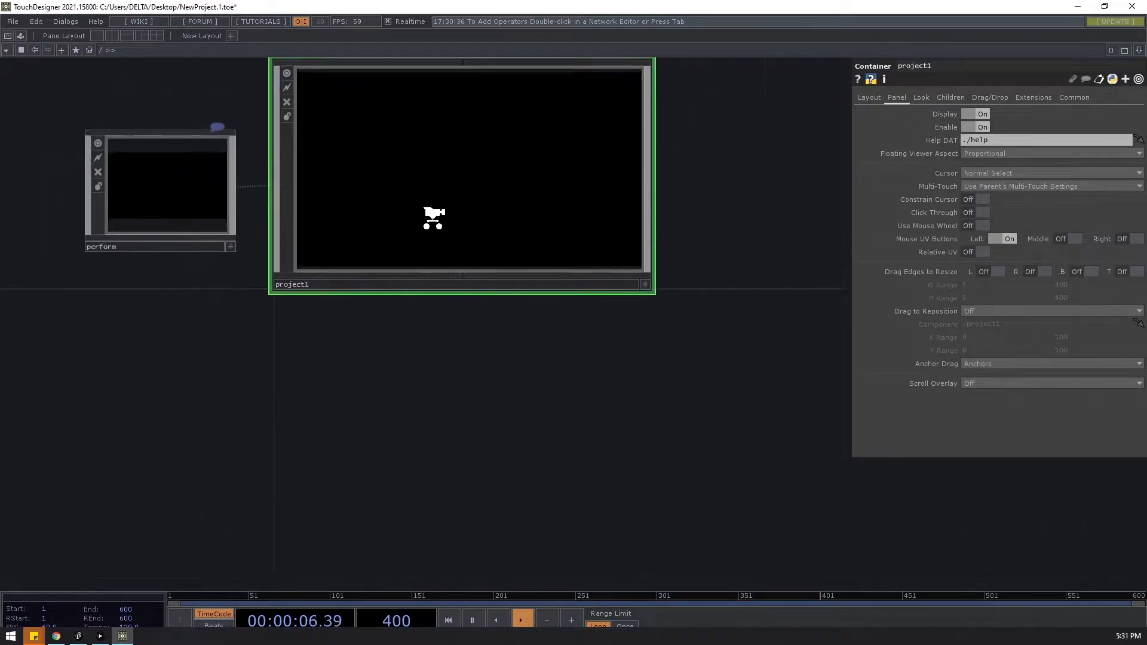
pyautogui.moveTo(517, 489); pyautogui.dragTo(494, 577)
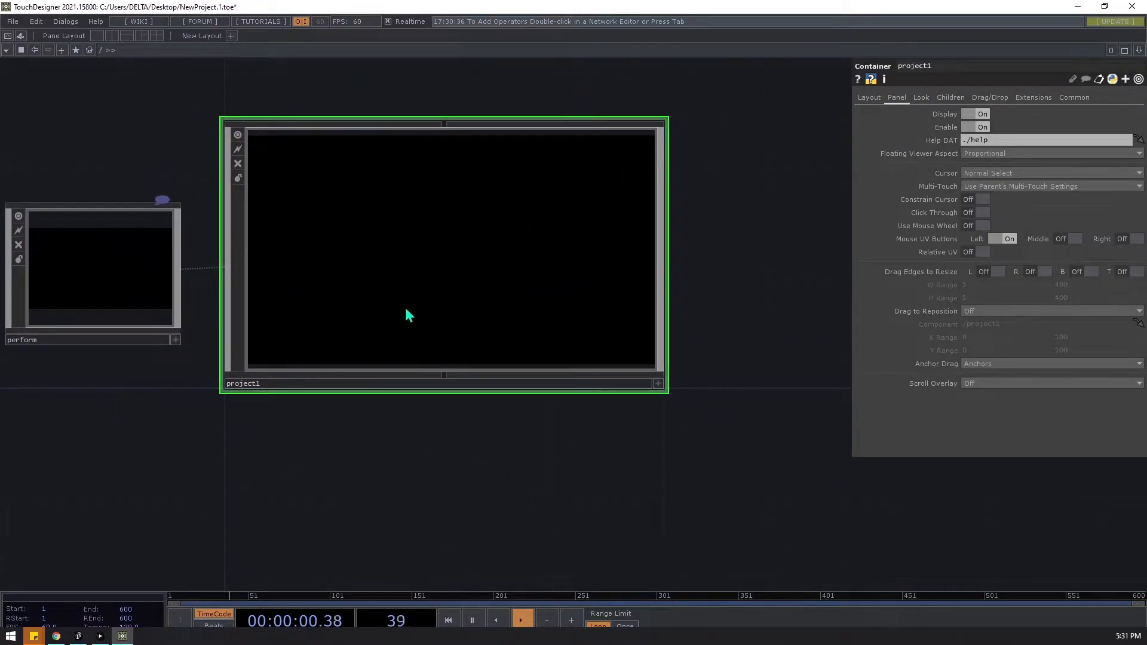
pyautogui.moveTo(205, 405); pyautogui.dragTo(304, 398)
pyautogui.moveTo(206, 289); pyautogui.dragTo(201, 333)
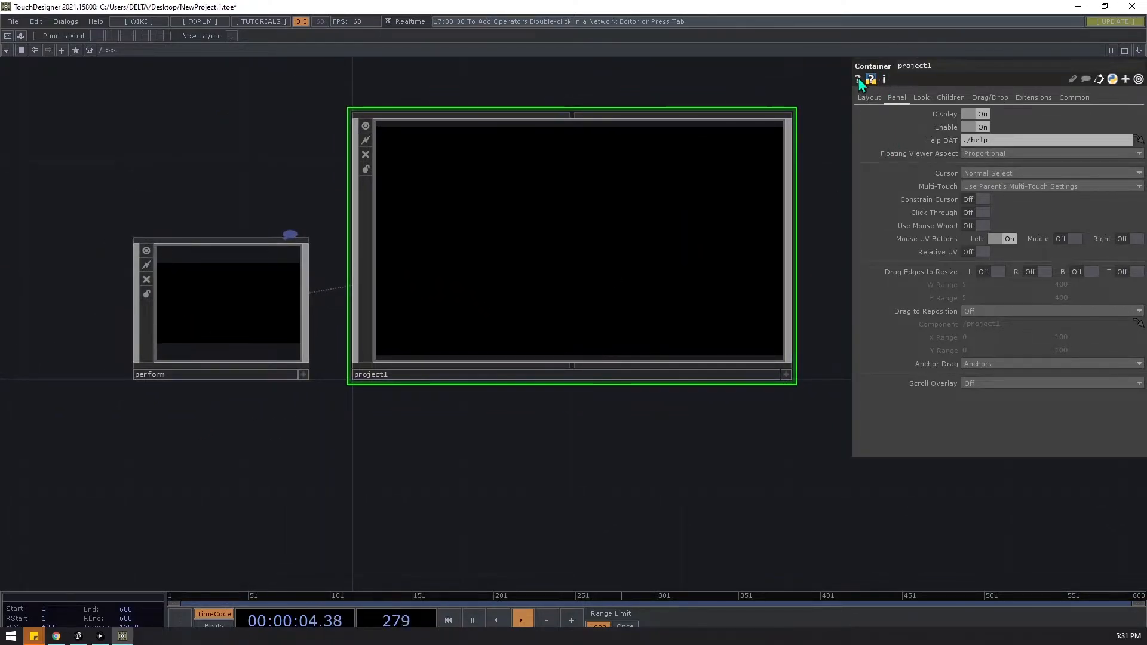
# Step: Rename the project1 container as Hello_Color and set its width to 720
pyautogui.click(871, 98)
pyautogui.click(418, 377)
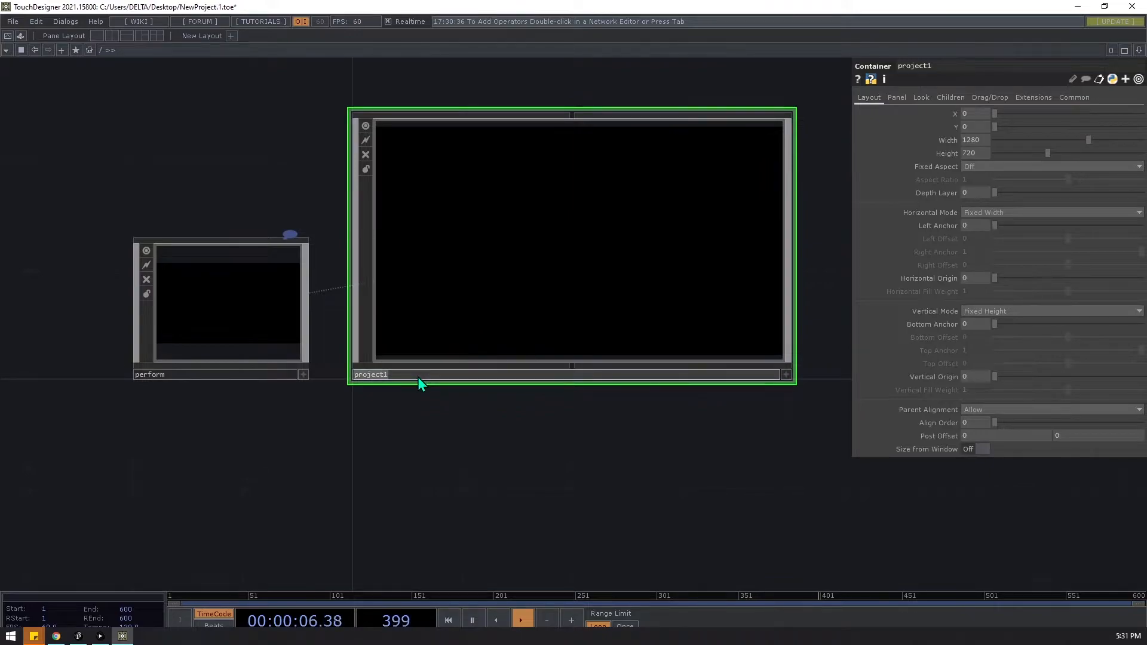
pyautogui.press('BackSpace')
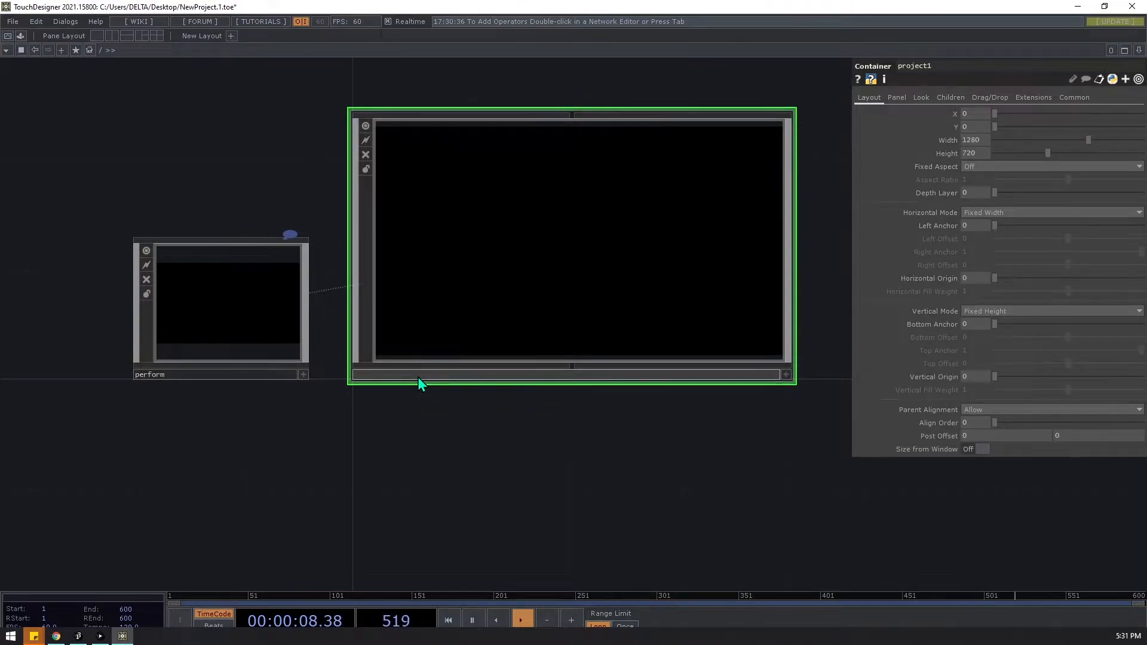
pyautogui.write('Hello_Color')
pyautogui.press('Return')
pyautogui.click(393, 401)
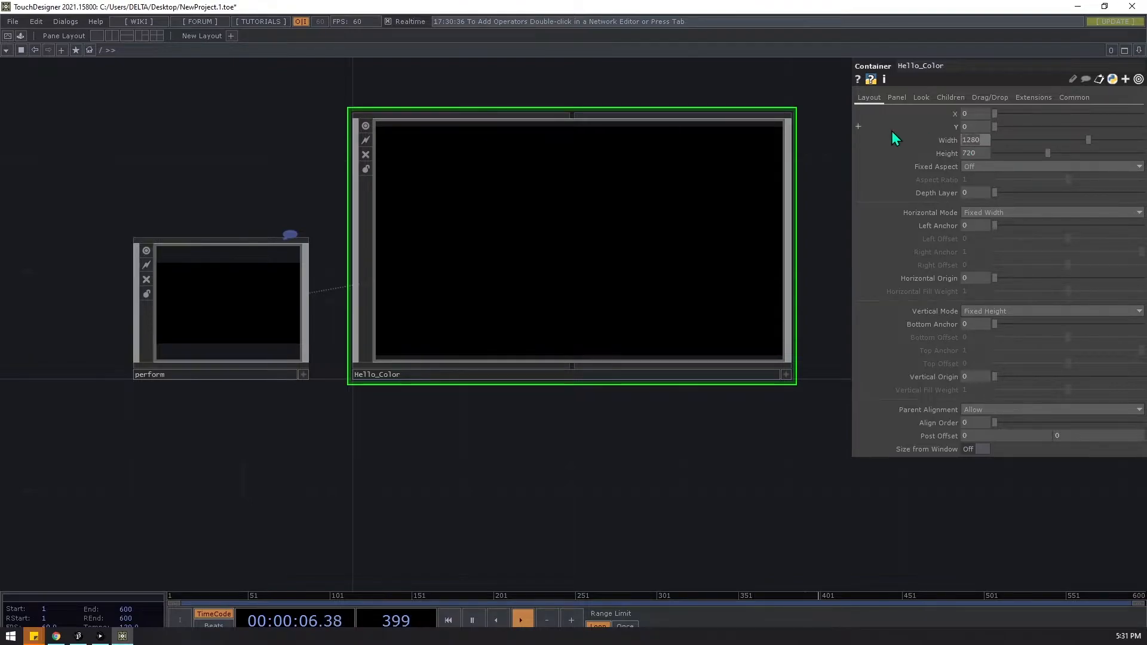
pyautogui.write('720')
pyautogui.press('Return')
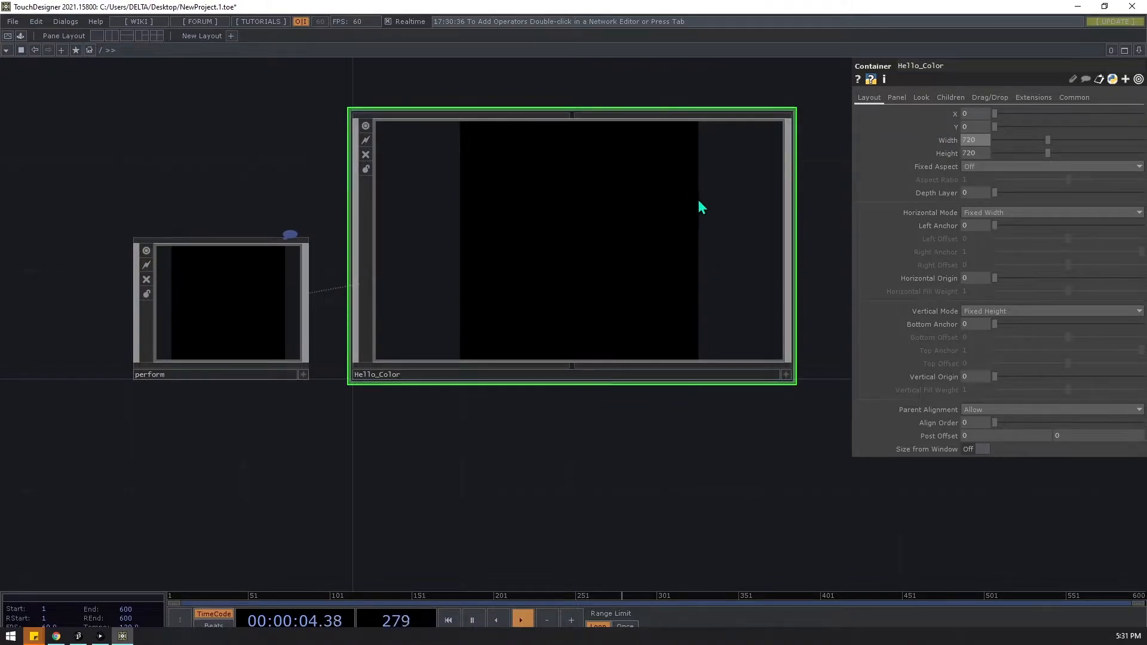
# Step: Set the Hello_Color container's Background TOP to ./bg and go inside the container
pyautogui.click(915, 99)
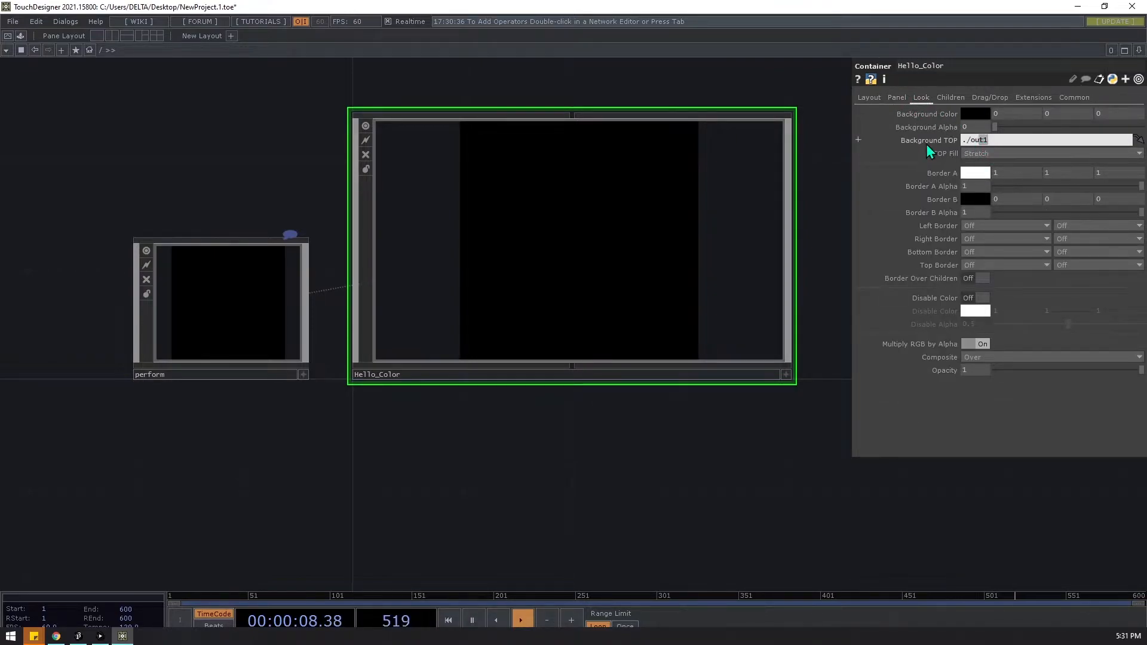
pyautogui.moveTo(966, 143); pyautogui.dragTo(988, 140)
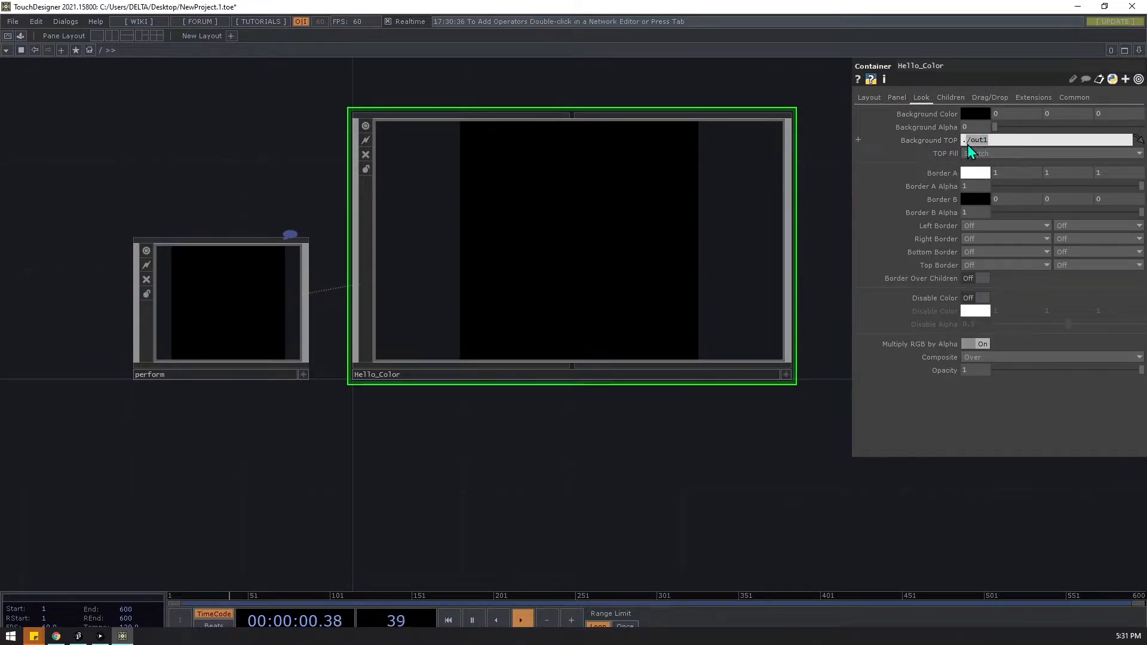
pyautogui.write('./bg')
pyautogui.press('Return')
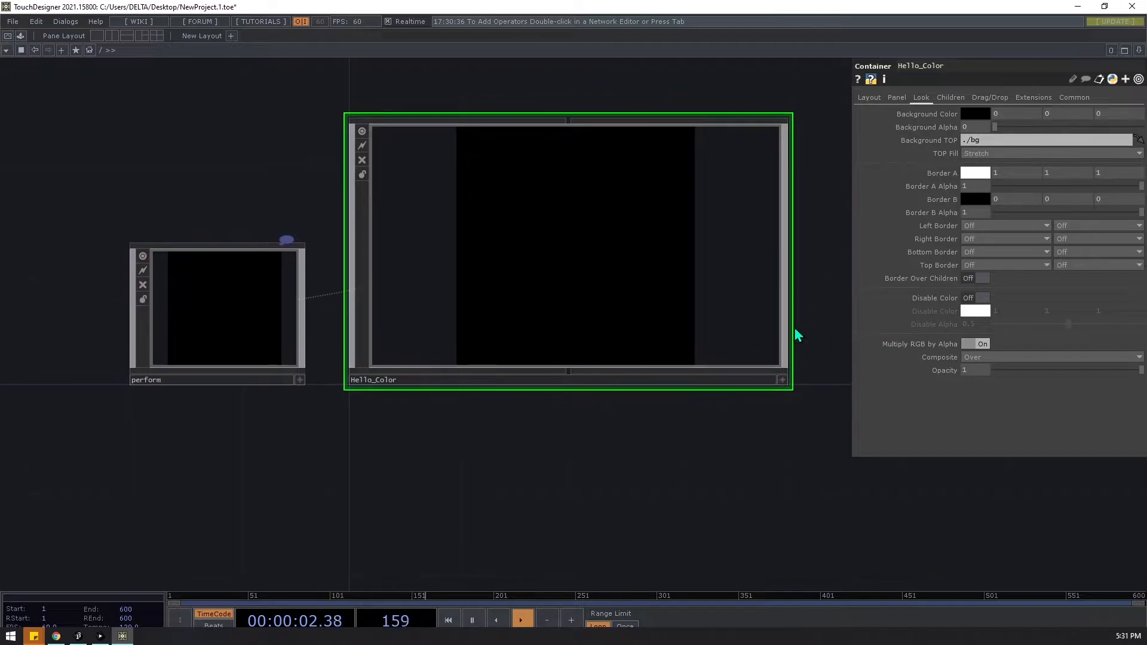
pyautogui.press('i')
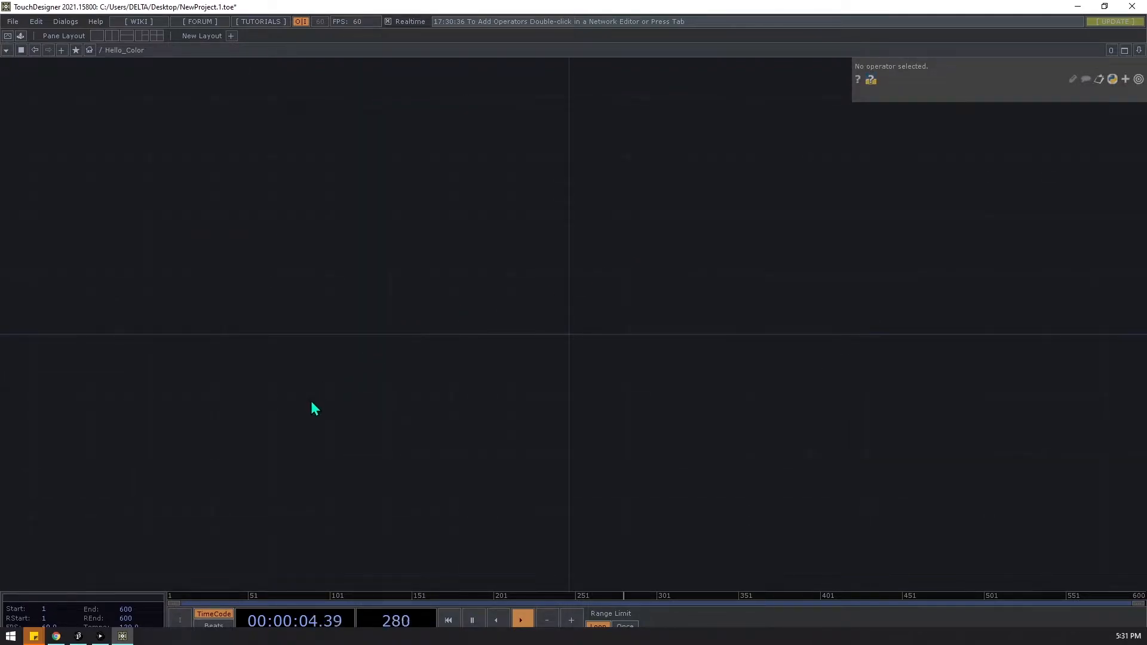
# Step: Check the running P_1_0_01 sketch window, and split the workspace left/right with a Panel view of Hello_Color beside the network
pyautogui.click(101, 636)
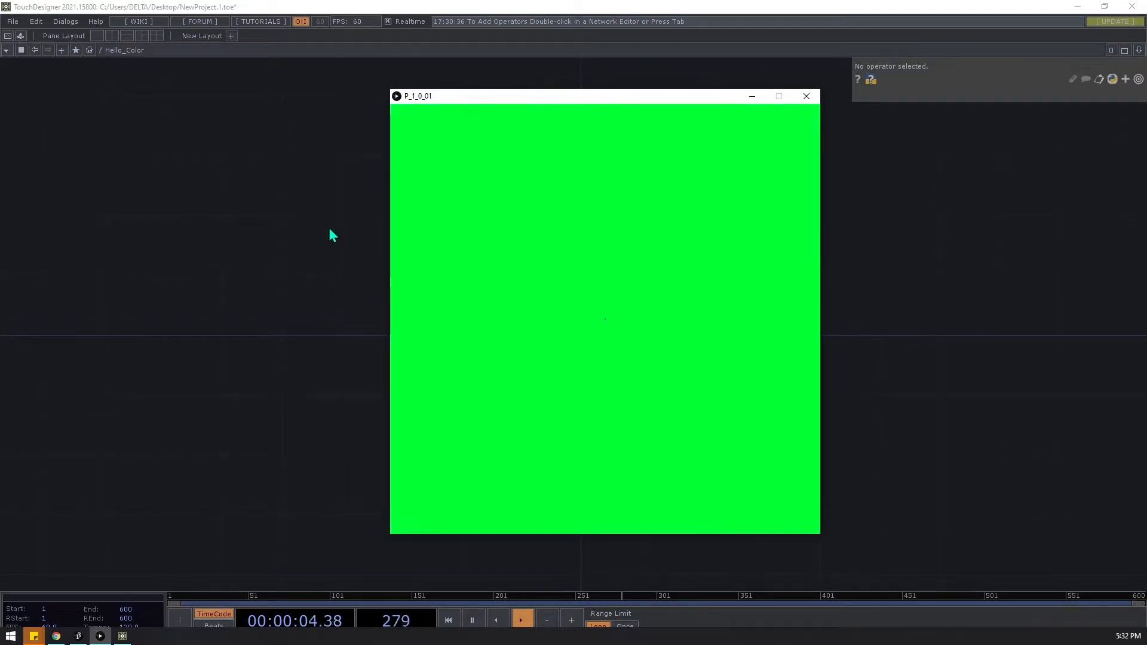
pyautogui.click(306, 238)
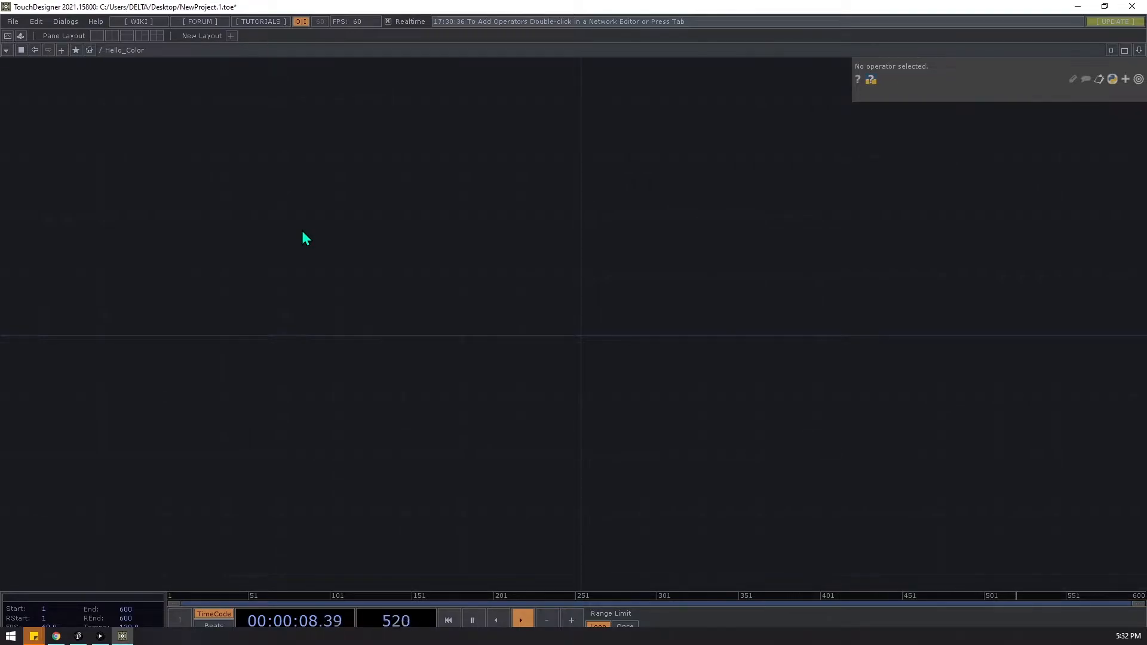
pyautogui.click(1138, 50)
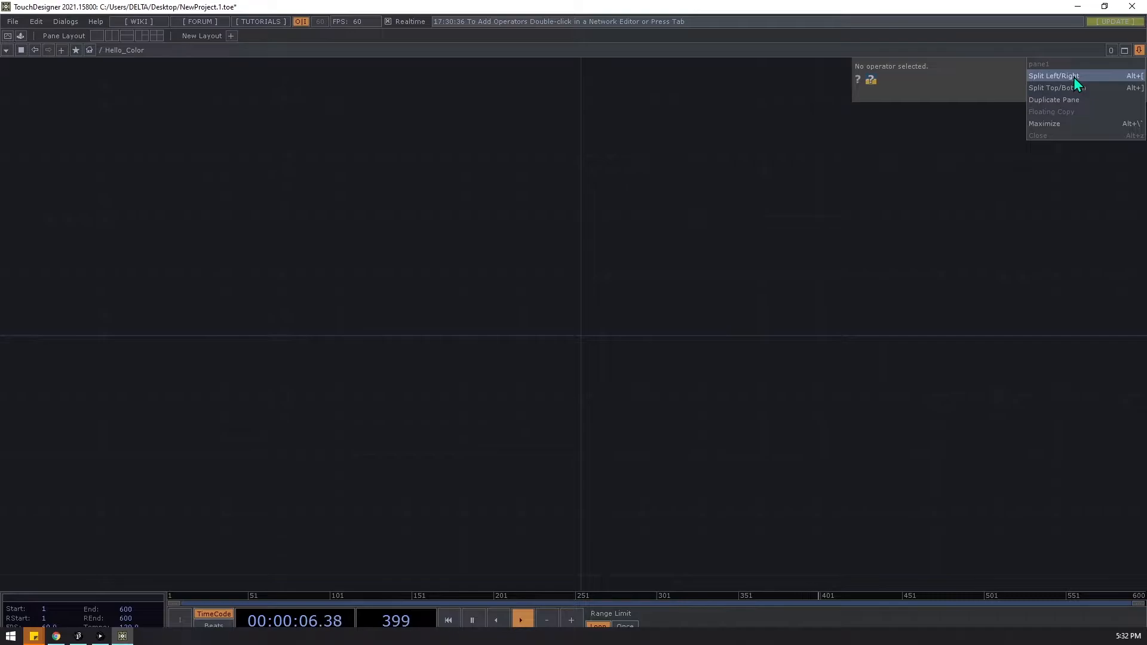
pyautogui.click(1055, 77)
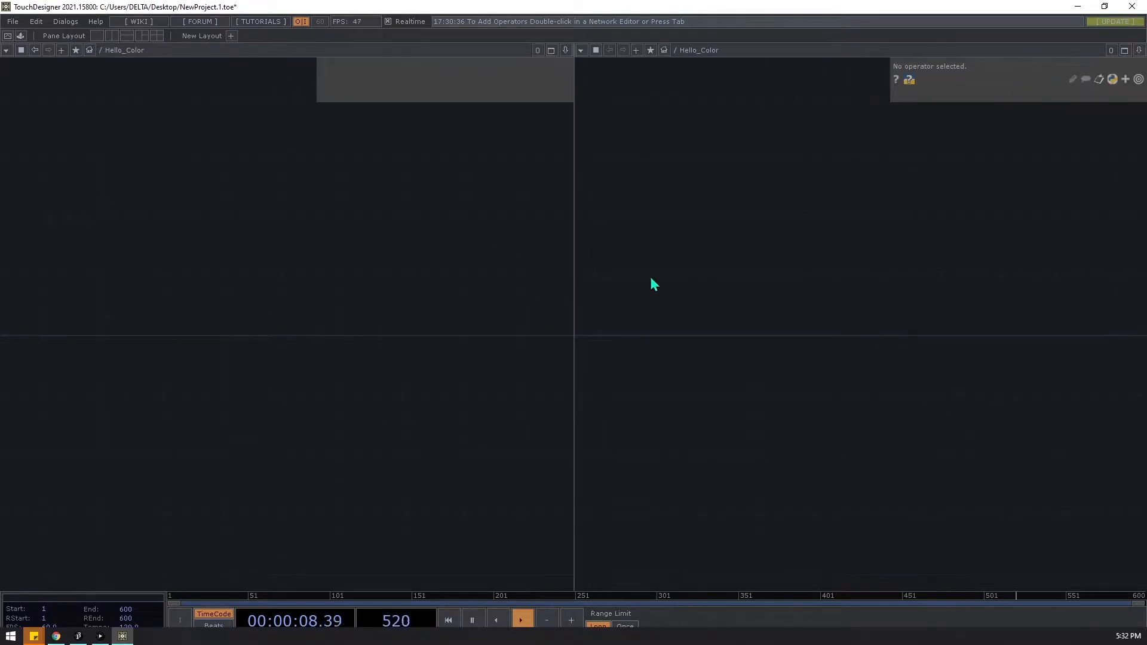
pyautogui.click(582, 51)
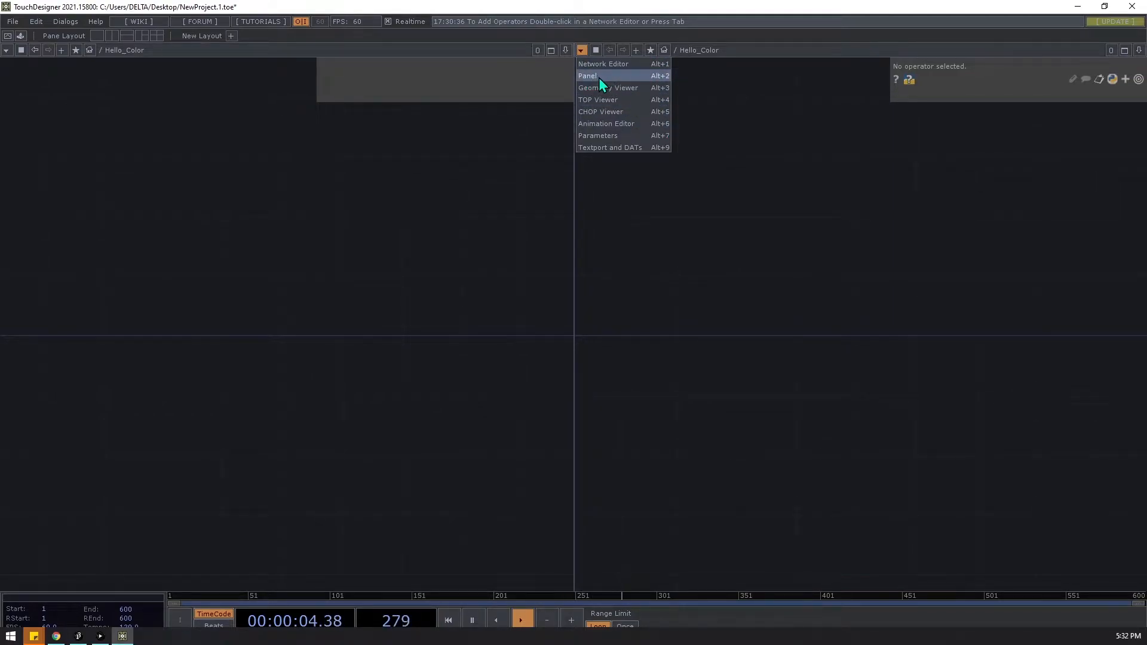
pyautogui.click(599, 77)
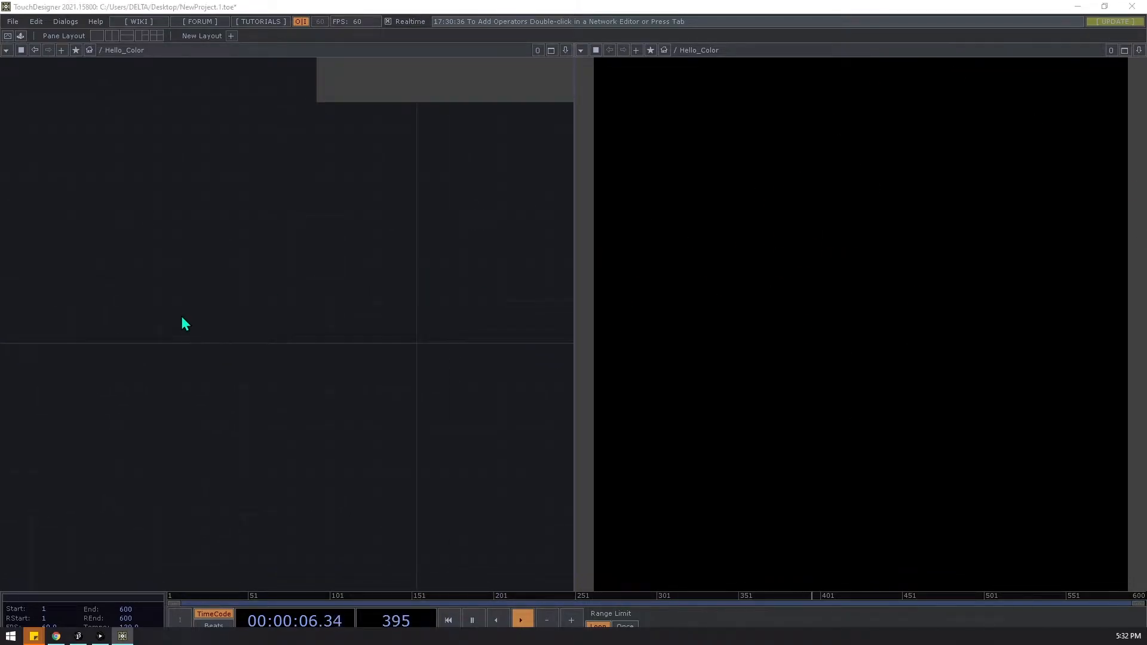
# Step: Add a Panel CHOP to the Hello_Color network
pyautogui.press('Tab')
pyautogui.click(88, 173)
pyautogui.write('panr')
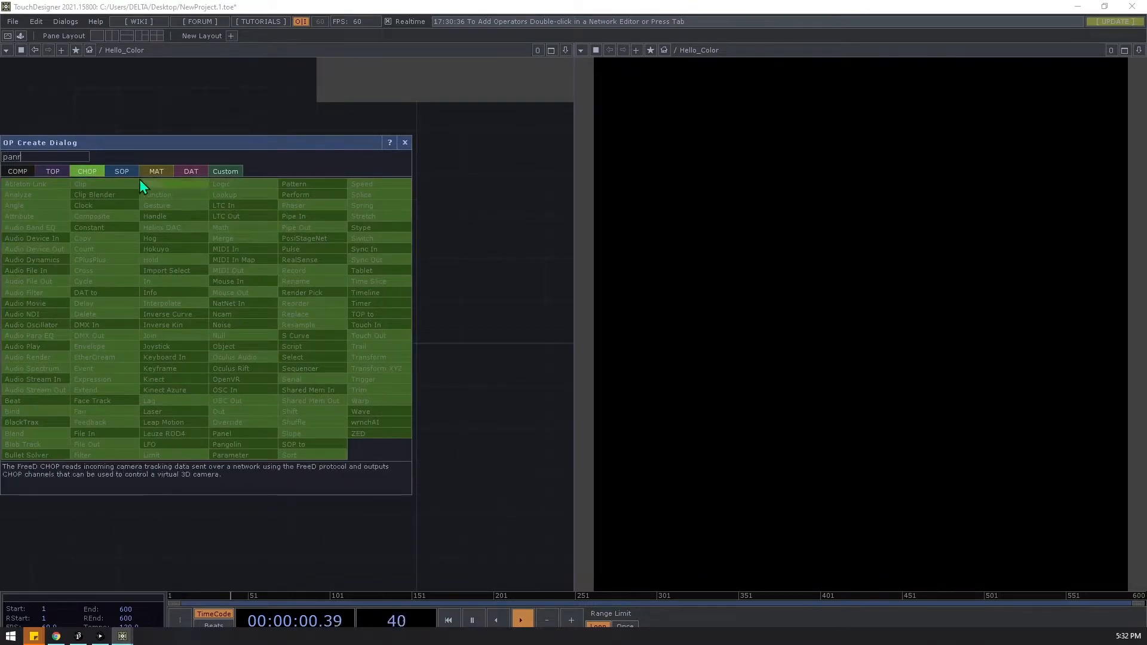
pyautogui.press('BackSpace')
pyautogui.write('e')
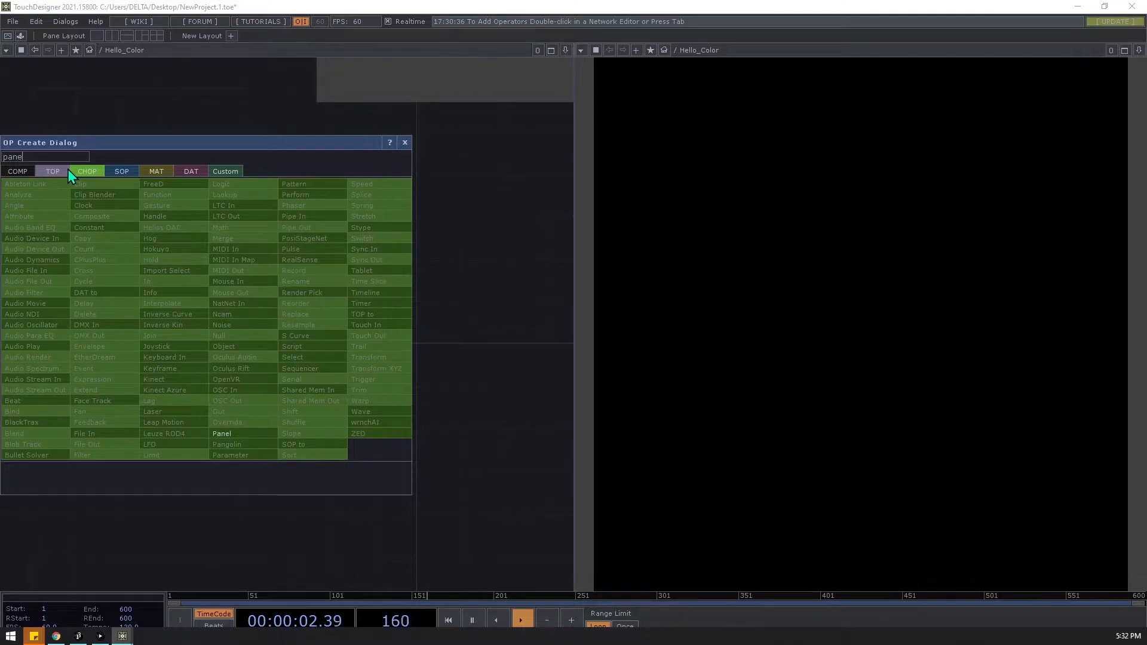
pyautogui.click(253, 432)
pyautogui.click(191, 291)
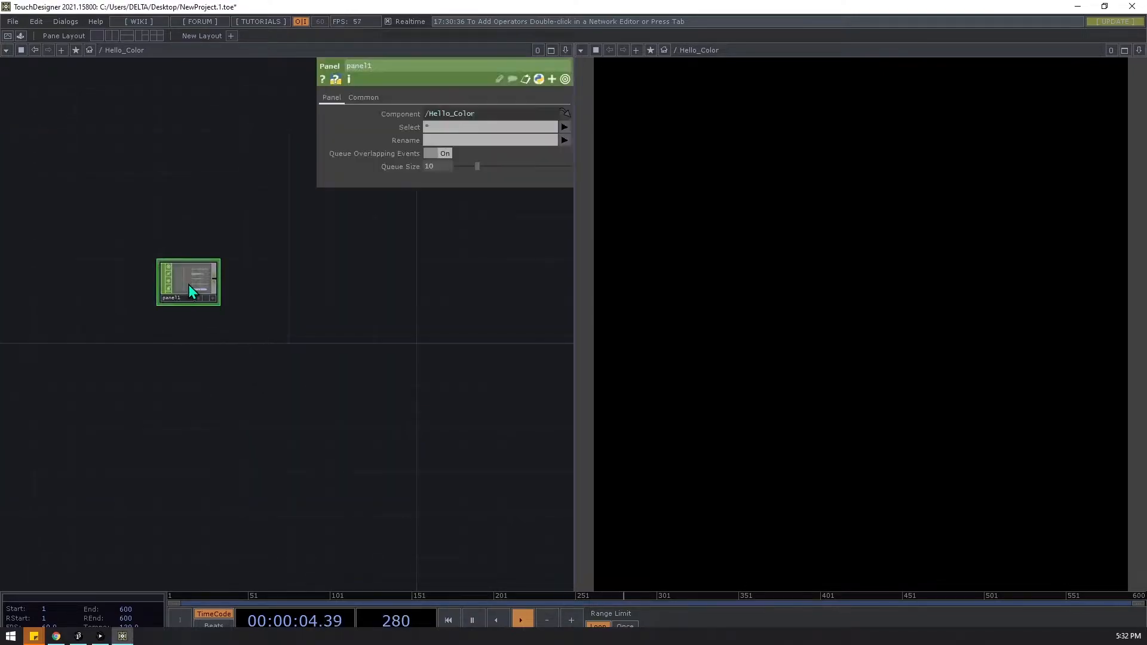
# Step: Limit the Panel CHOP's selected channels to insideu and insidev
pyautogui.scroll(5, 189, 284)
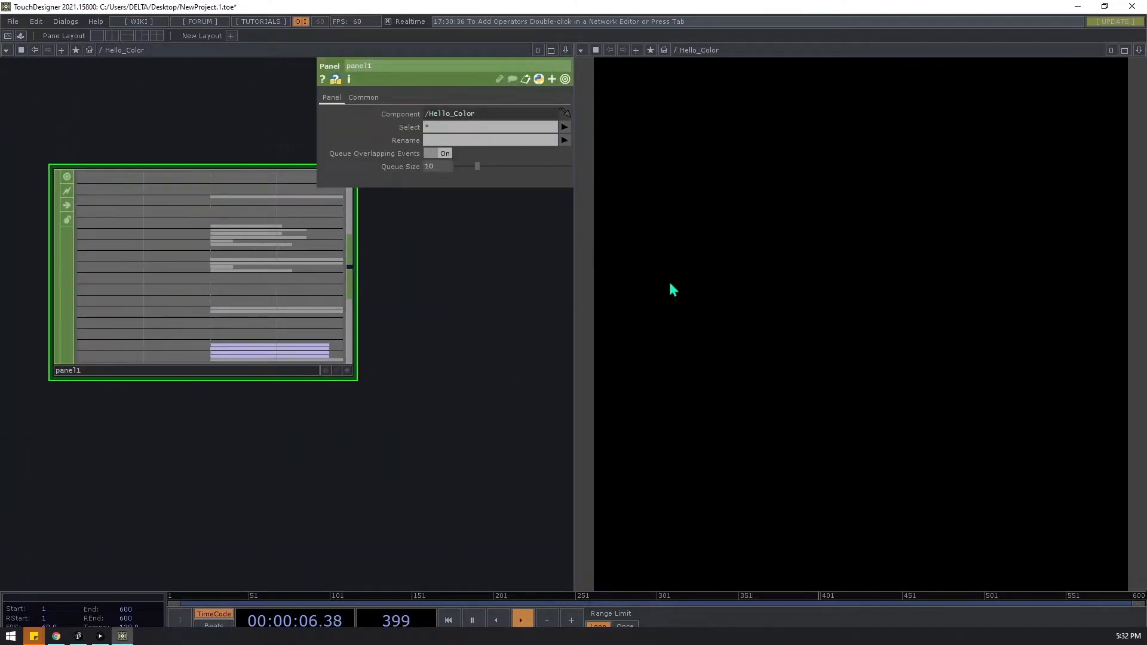
pyautogui.scroll(5, 259, 207)
pyautogui.scroll(-4, 267, 308)
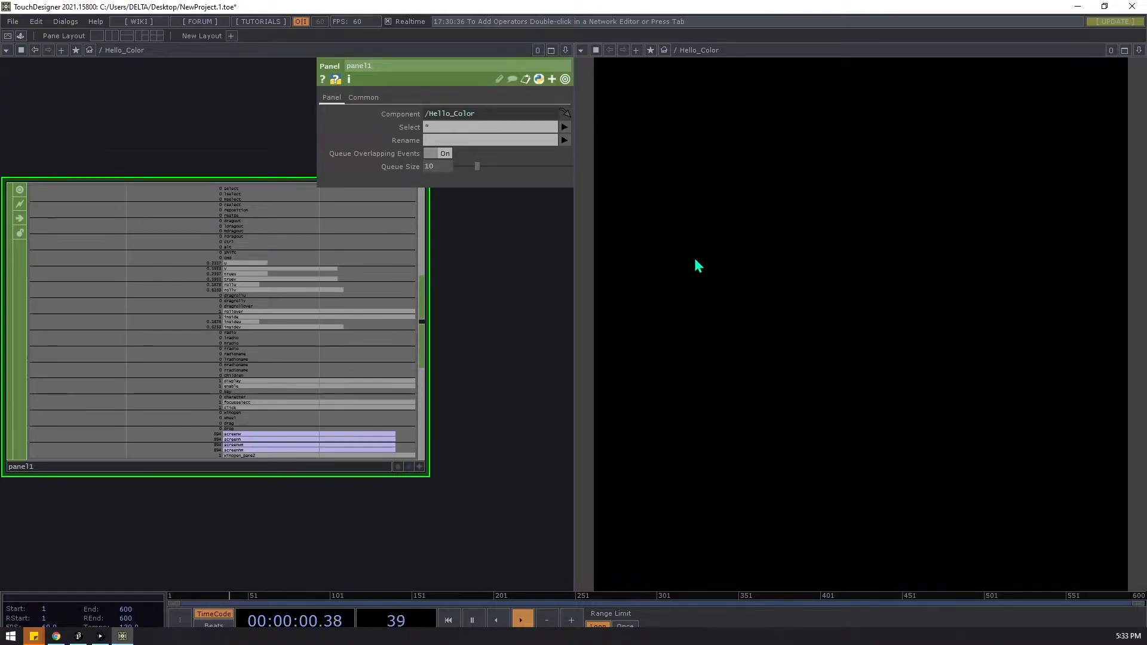
pyautogui.click(564, 127)
pyautogui.click(618, 146)
pyautogui.click(565, 128)
pyautogui.click(618, 153)
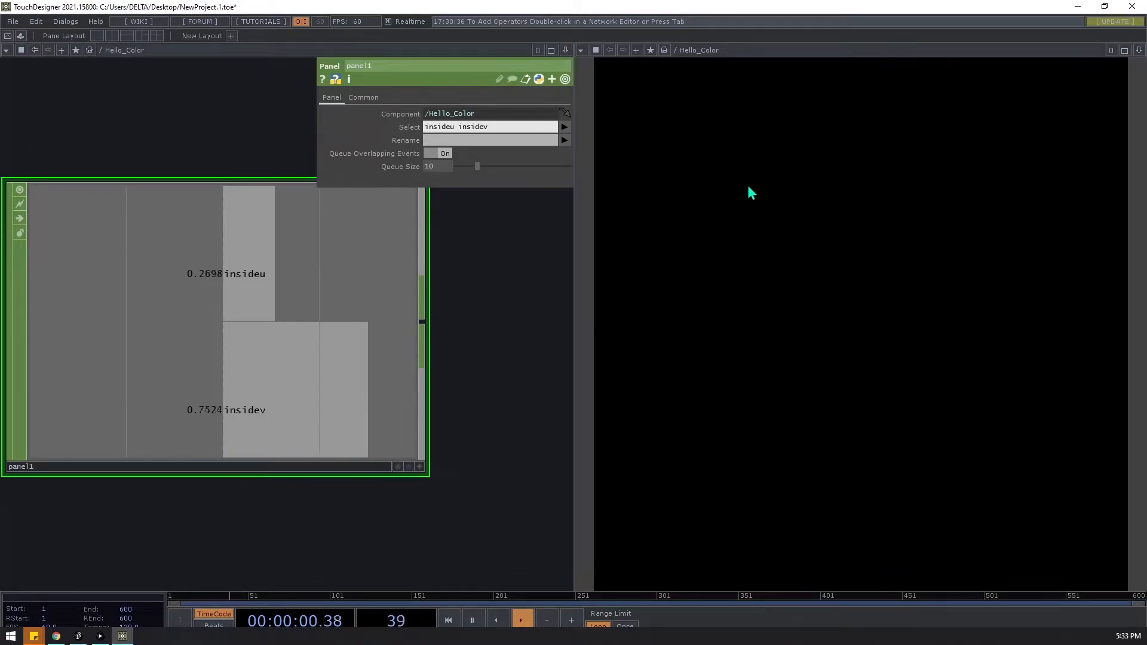
# Step: Rename the Panel CHOP's two channels as mouseX and mouseY
pyautogui.click(527, 141)
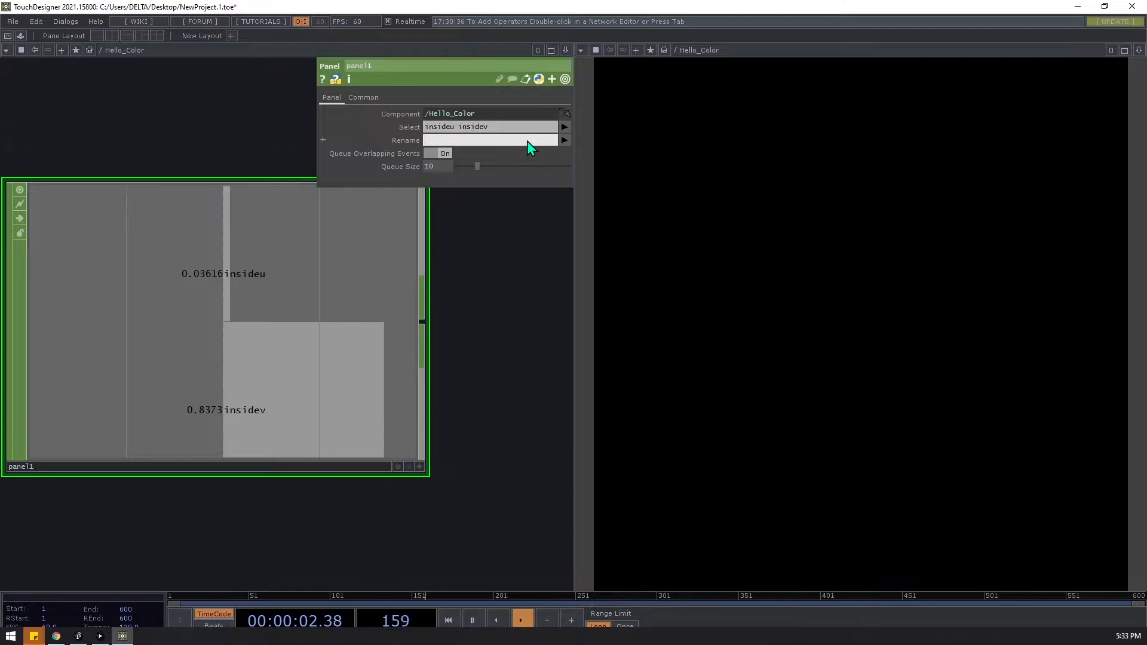
pyautogui.write('mouseX mouseY')
pyautogui.press('Return')
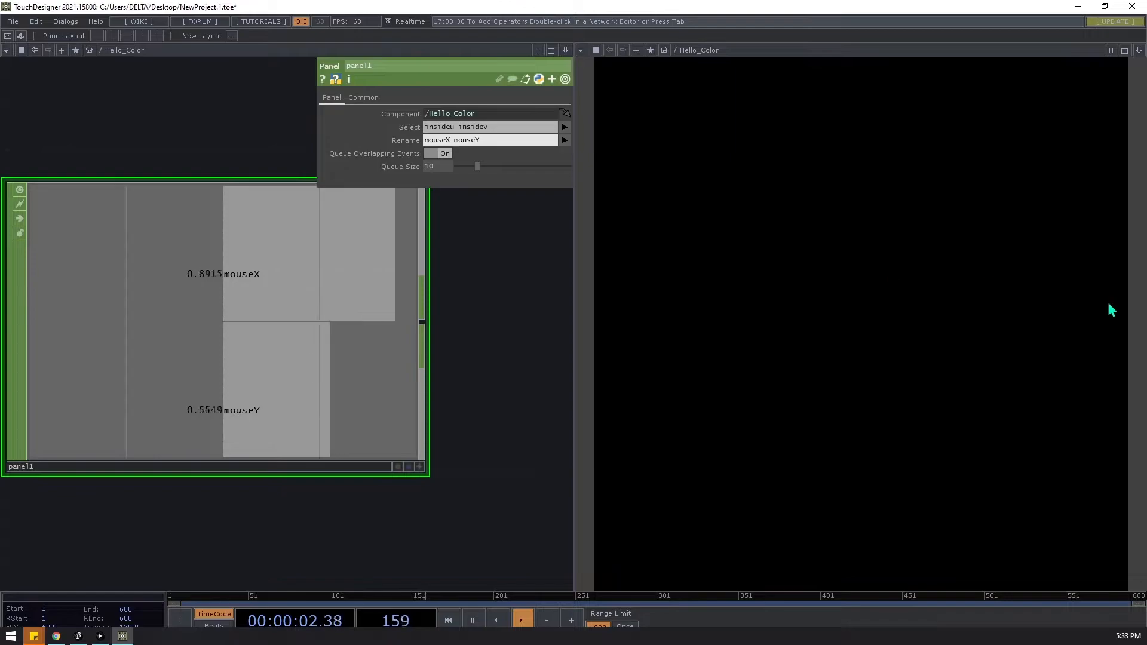
pyautogui.scroll(-5, 220, 276)
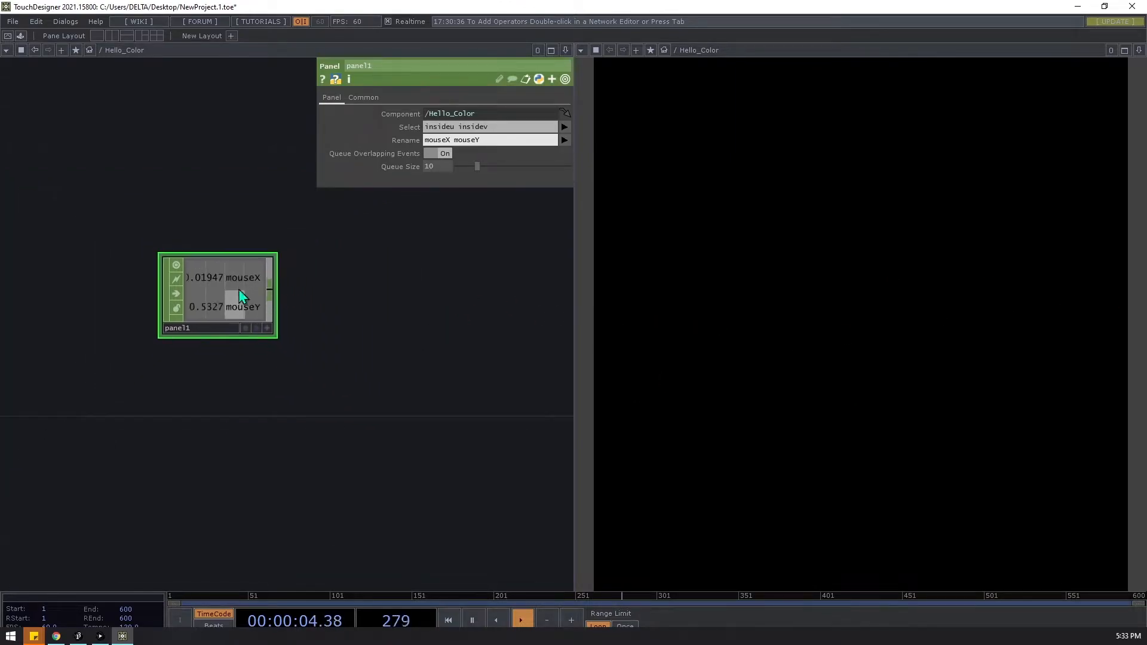
pyautogui.scroll(4, 246, 309)
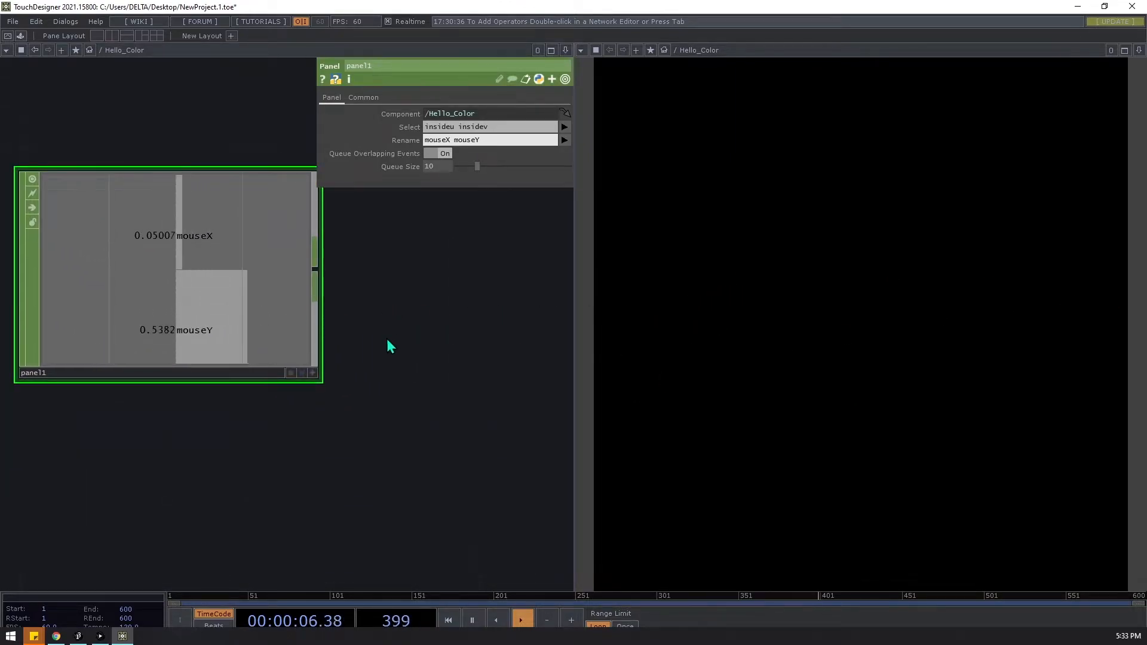
pyautogui.moveTo(364, 348); pyautogui.dragTo(343, 481)
pyautogui.moveTo(434, 389); pyautogui.dragTo(491, 334)
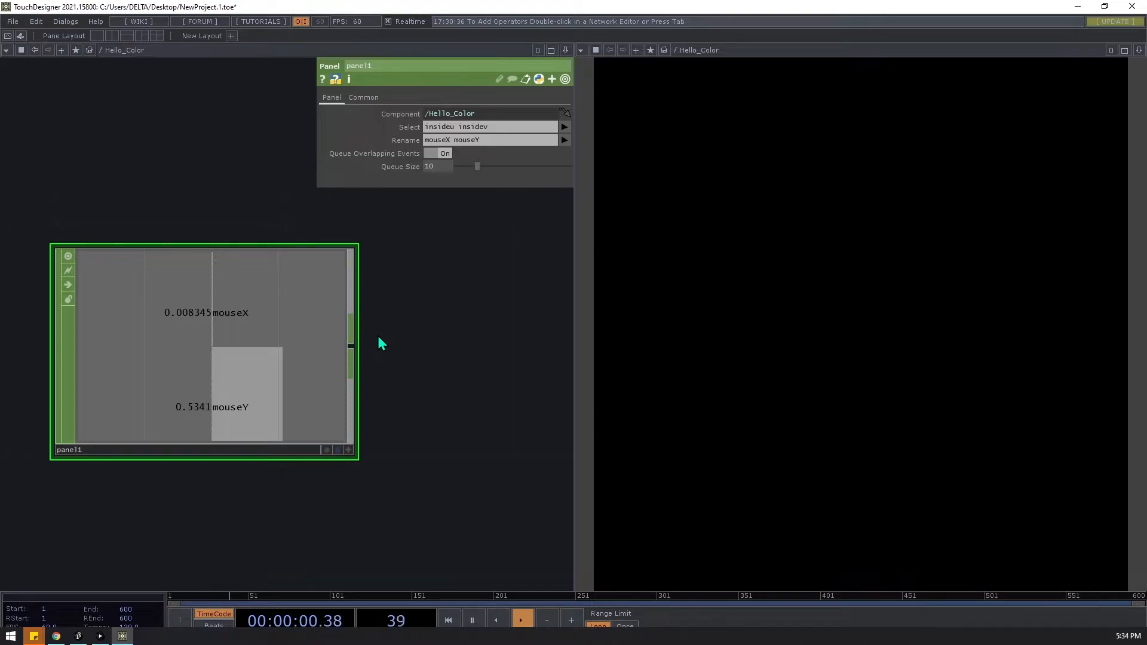
pyautogui.scroll(-5, 378, 335)
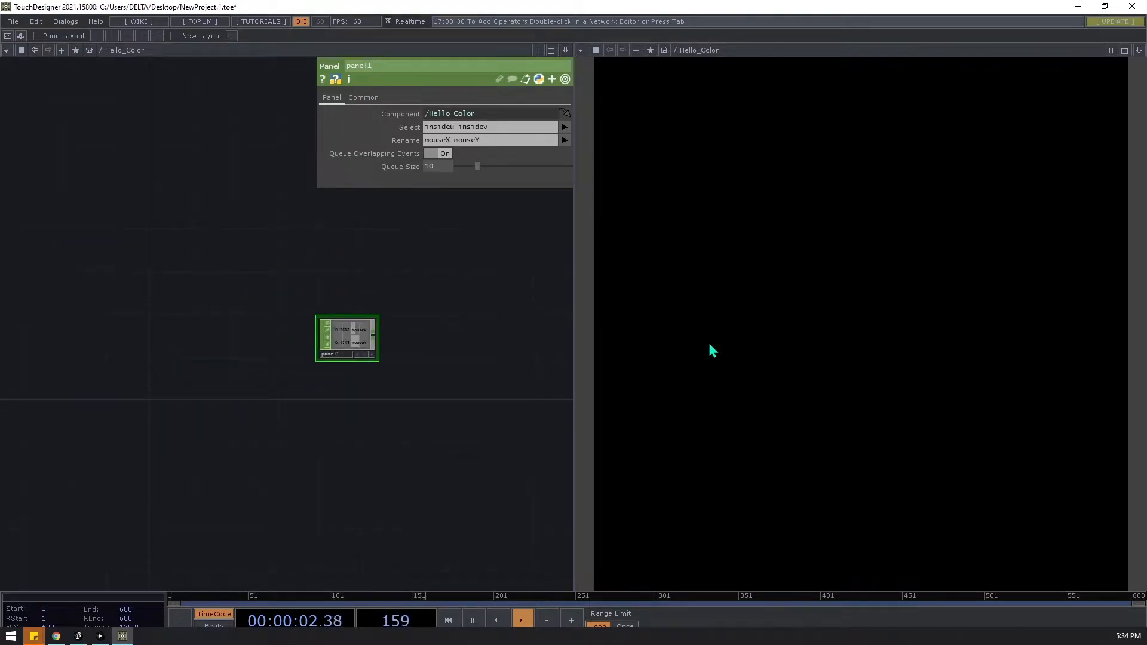
pyautogui.moveTo(509, 392); pyautogui.dragTo(217, 333)
# Step: Switch to the Processing editor and examine the draw function's colorMode, rectMode and background lines in the P_1_0_01 sketch
pyautogui.hotkey('alt', 'Tab')
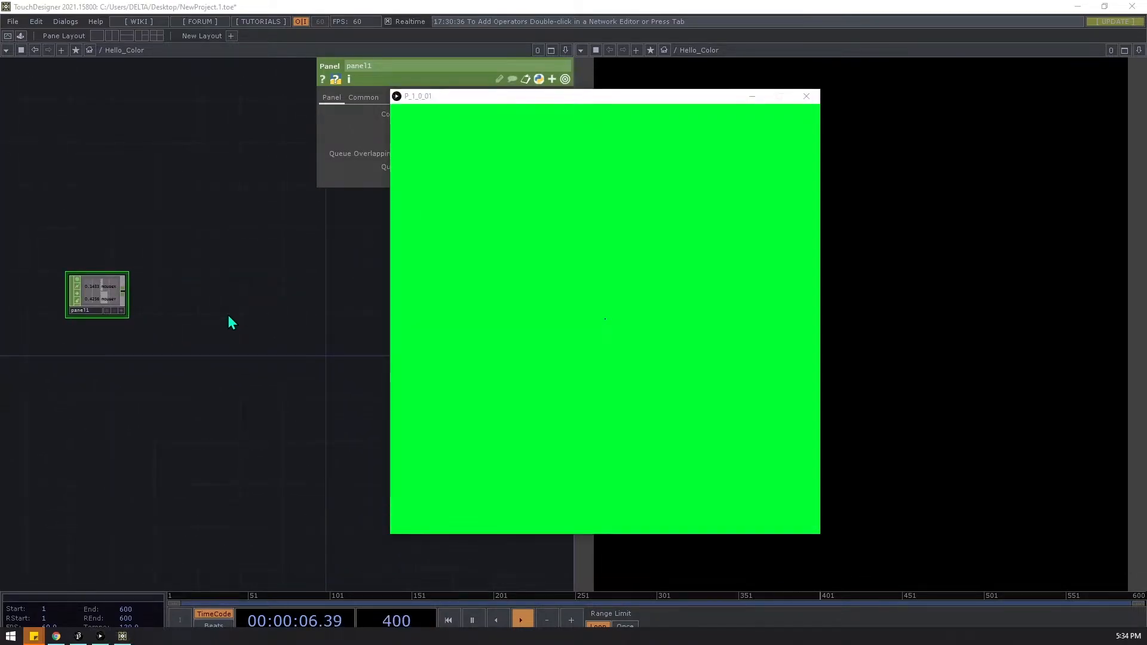
pyautogui.hotkey('alt', 'Tab')
pyautogui.scroll(-1, 136, 287)
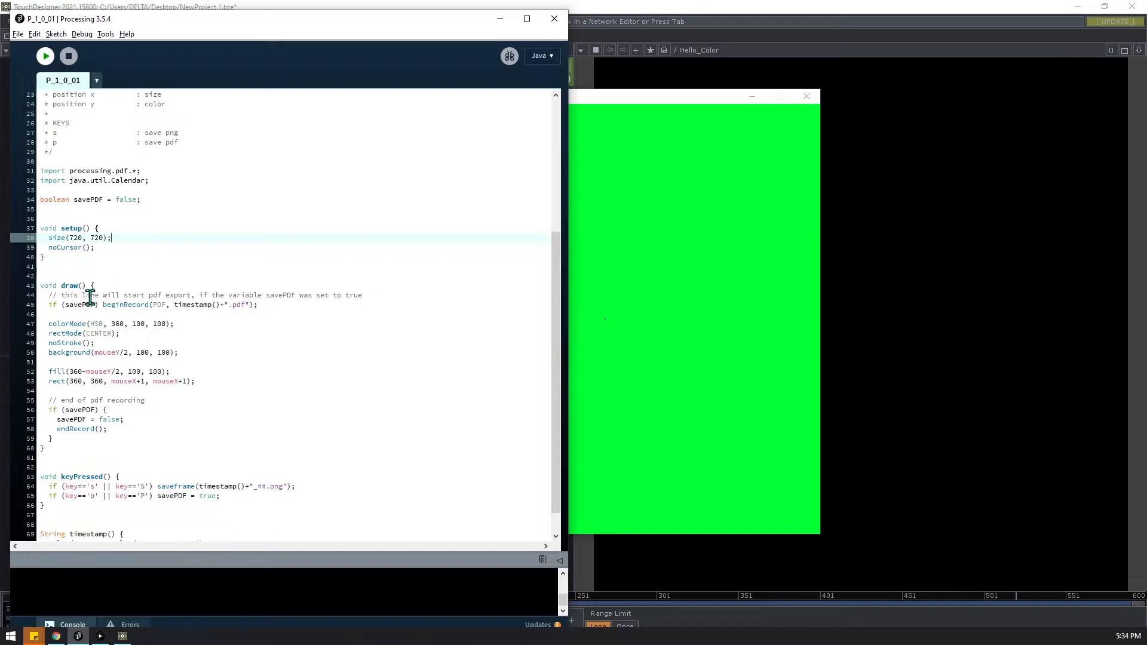
pyautogui.moveTo(49, 323); pyautogui.dragTo(111, 324)
pyautogui.click(48, 324)
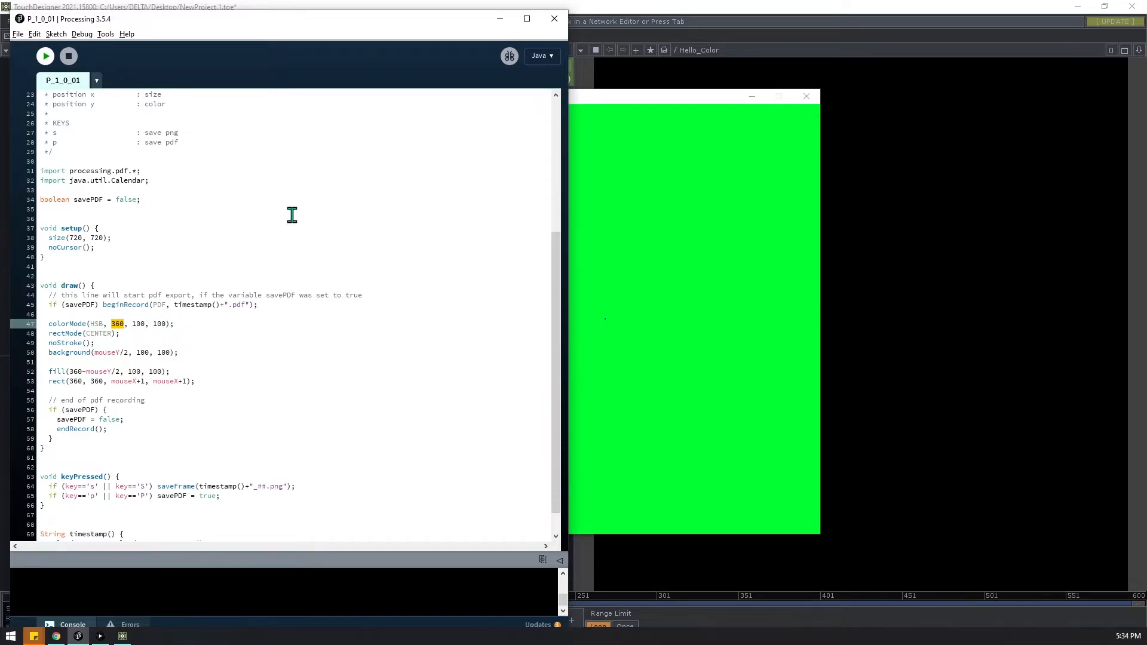
pyautogui.click(124, 334)
pyautogui.click(197, 353)
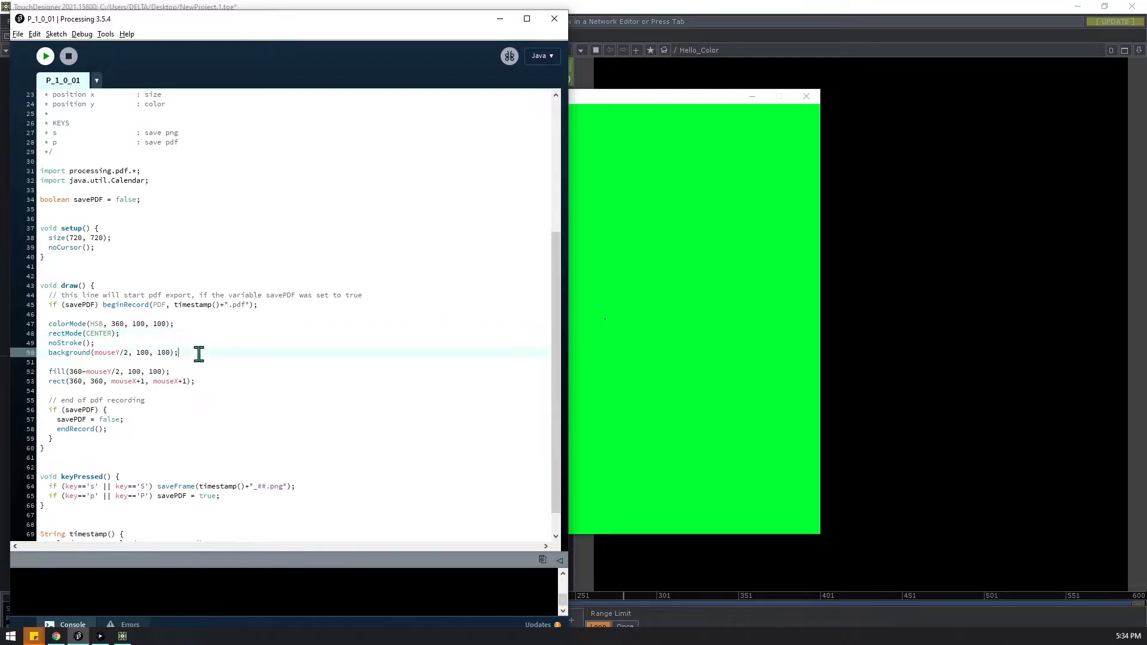
pyautogui.moveTo(44, 352); pyautogui.dragTo(185, 347)
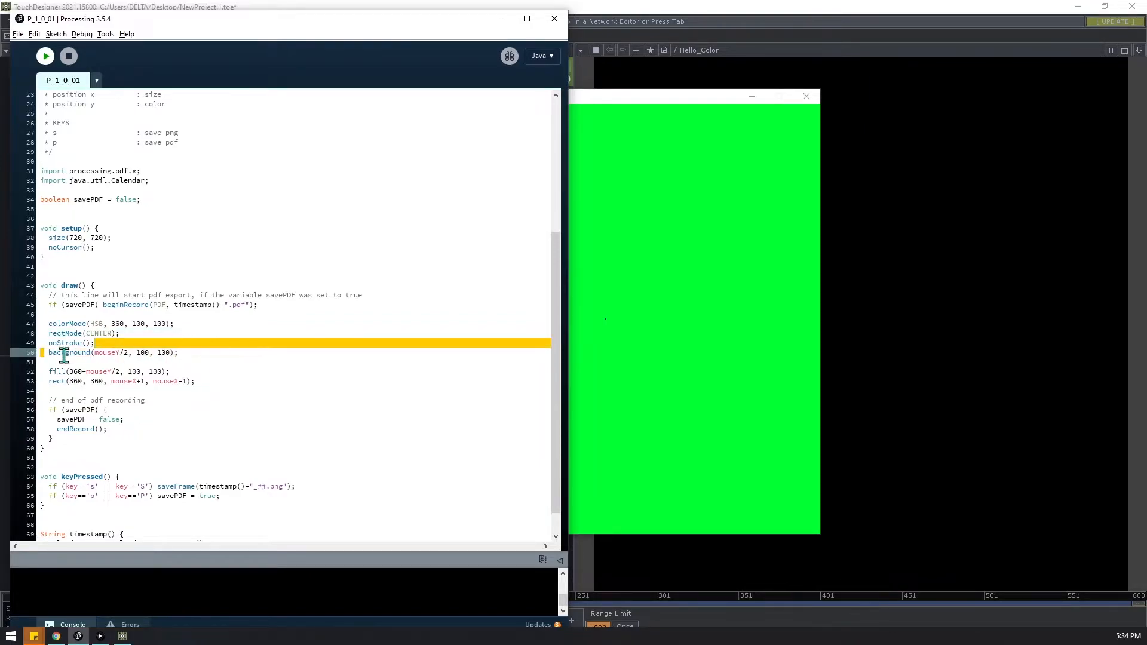
pyautogui.moveTo(40, 350); pyautogui.dragTo(116, 351)
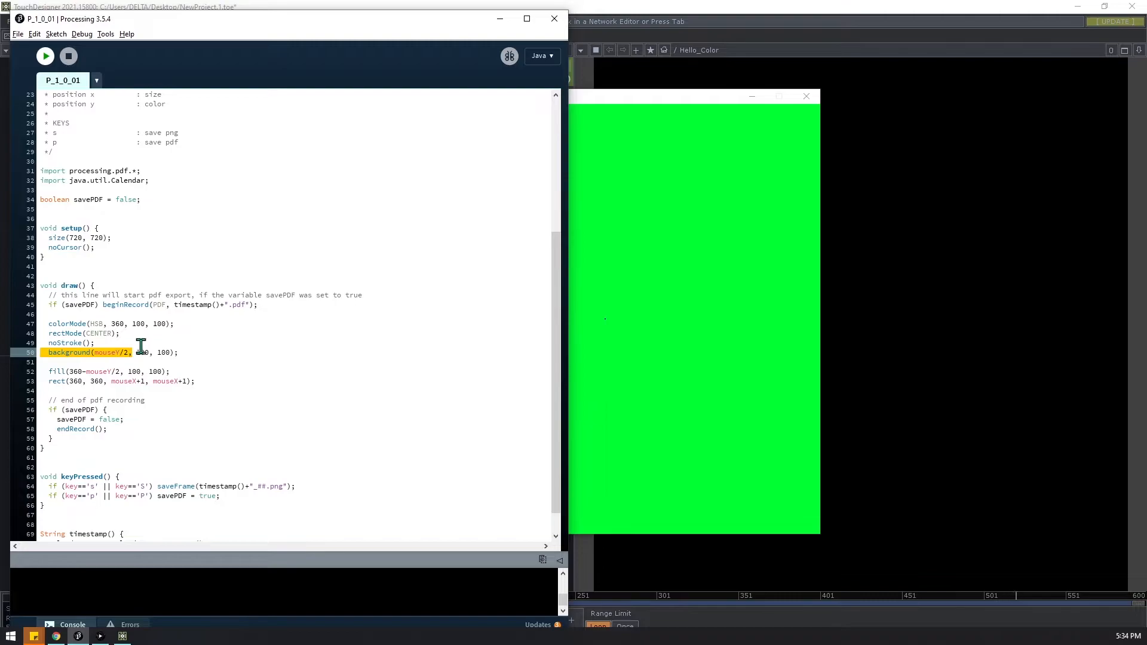
pyautogui.click(132, 353)
pyautogui.click(57, 352)
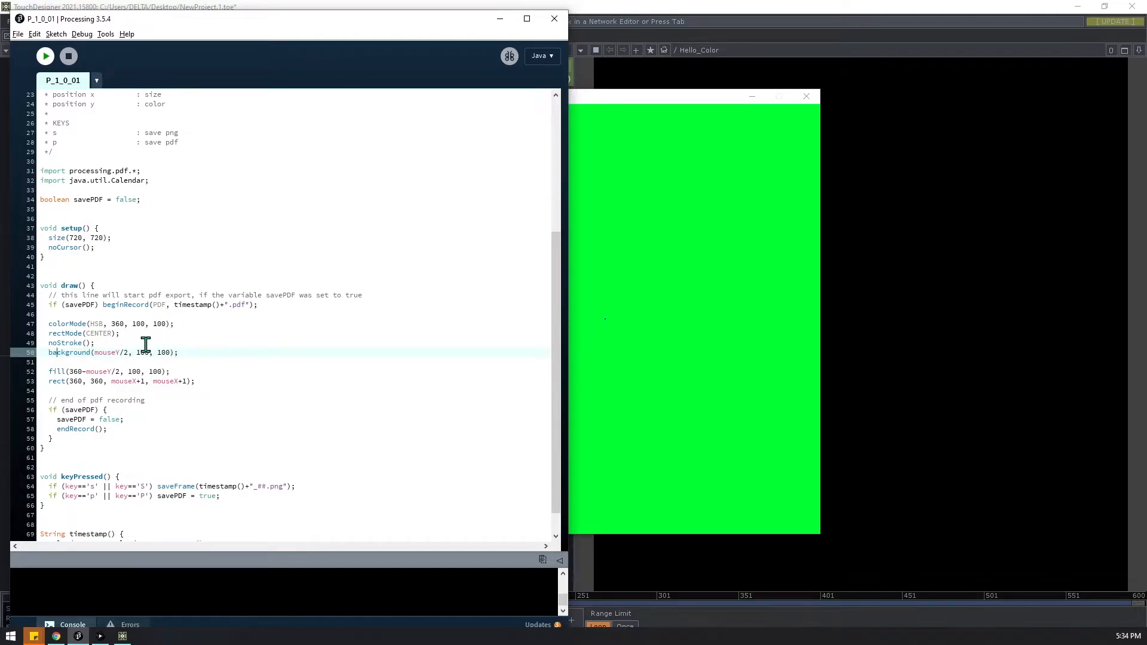
# Step: Return to TouchDesigner and add a Constant TOP below the Panel CHOP
pyautogui.click(500, 19)
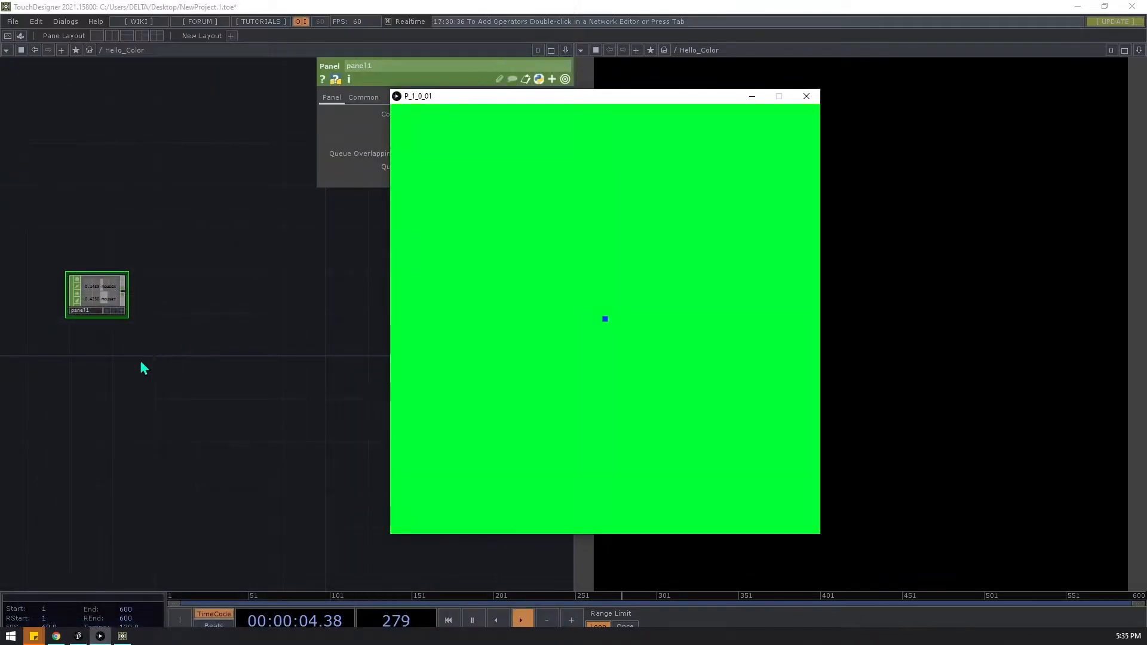
pyautogui.doubleClick(81, 377)
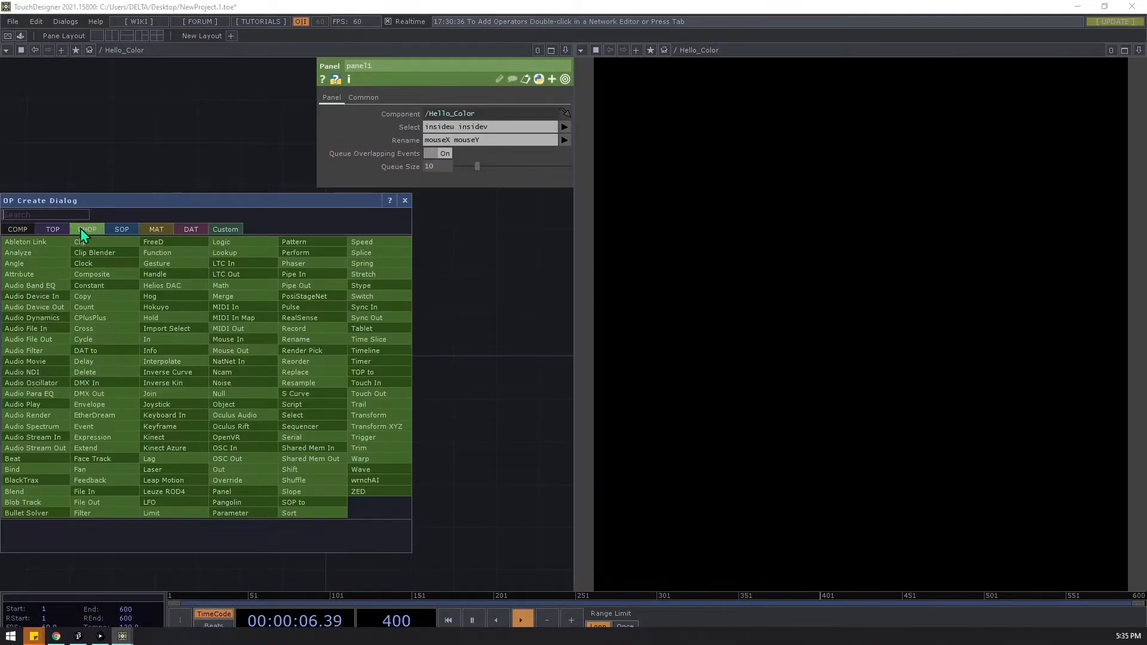
pyautogui.click(52, 230)
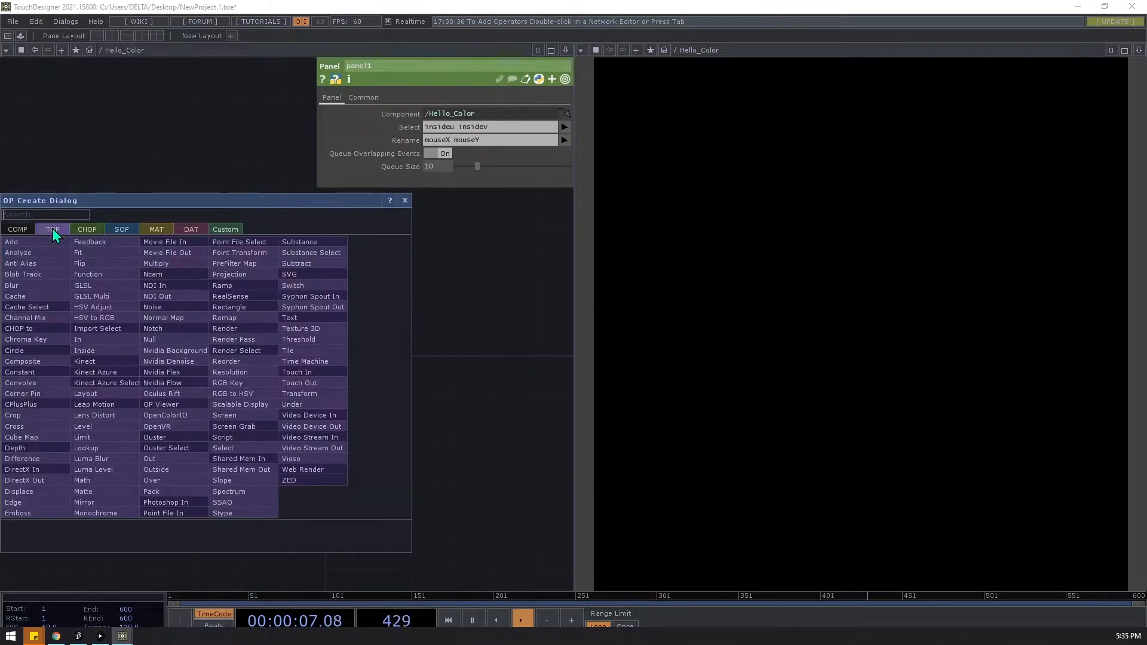
pyautogui.click(38, 372)
pyautogui.click(118, 387)
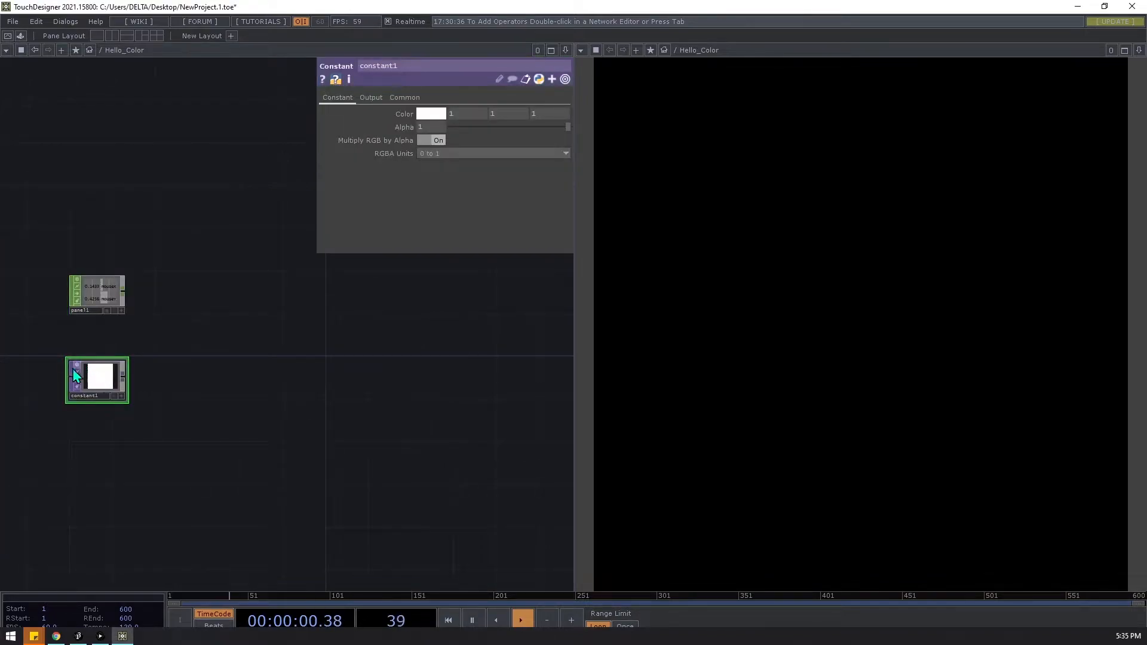
pyautogui.scroll(2, 127, 381)
pyautogui.moveTo(135, 378); pyautogui.dragTo(325, 361)
# Step: Set the Constant TOP's output resolution to Parent Panel Size and check the parent Hello_Color container's parameters
pyautogui.click(405, 98)
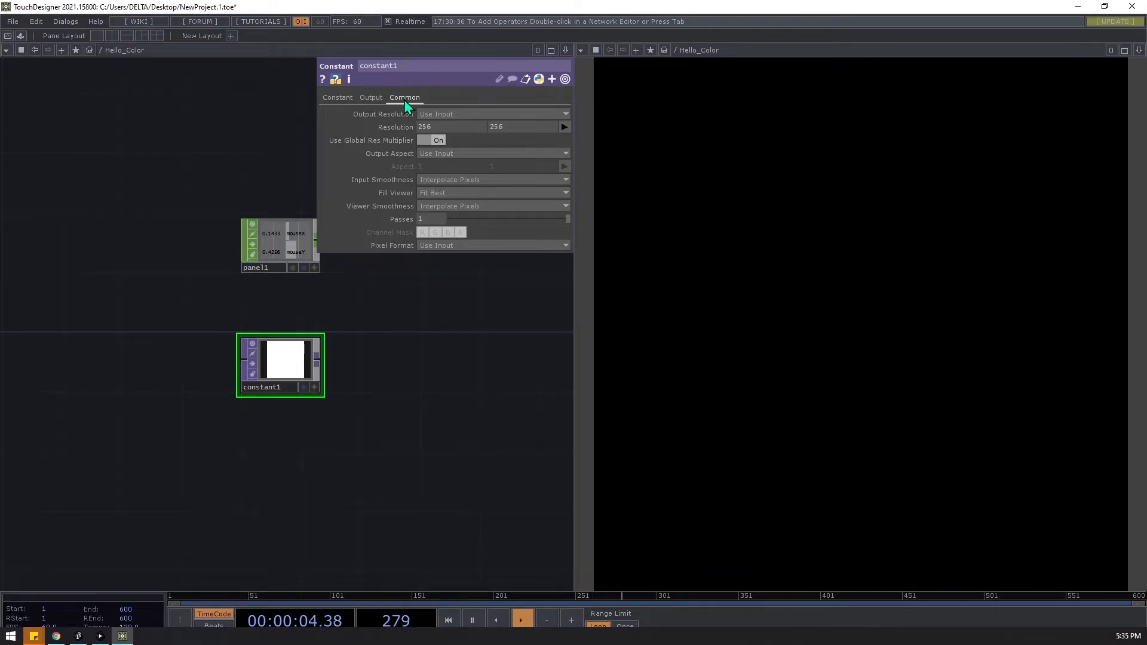
pyautogui.click(478, 120)
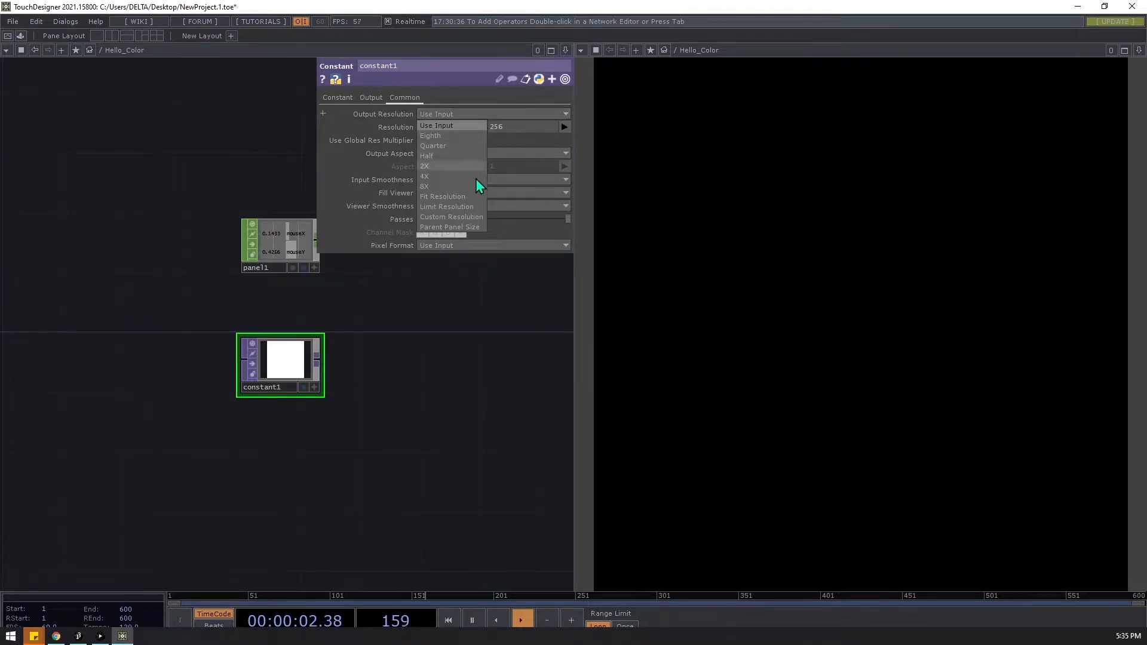
pyautogui.click(455, 228)
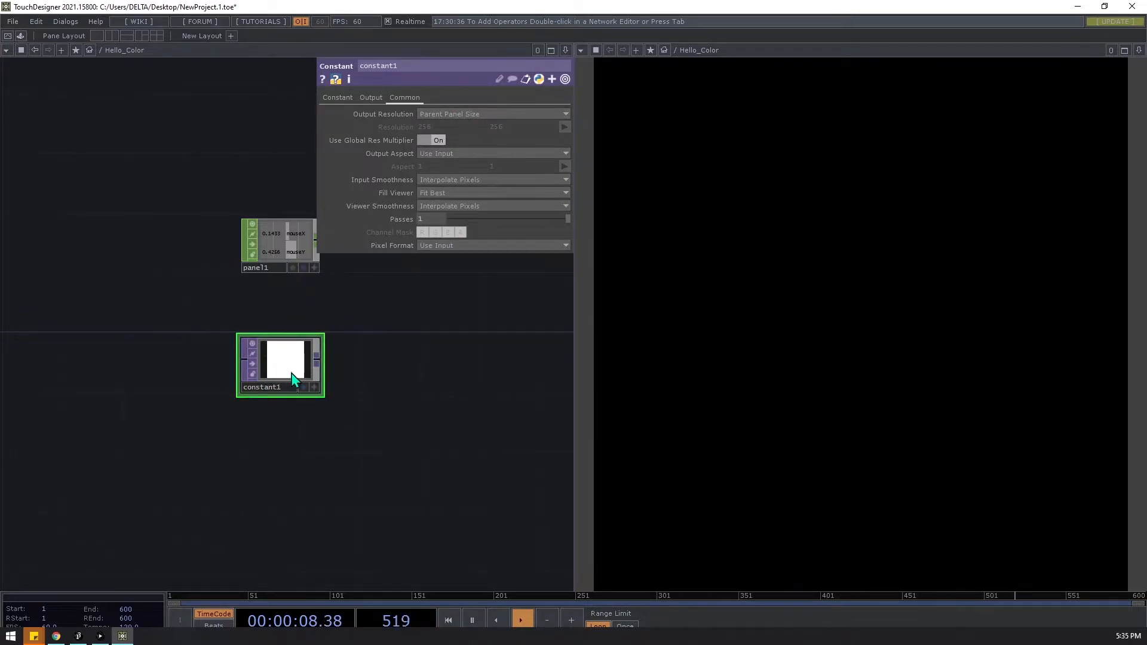
pyautogui.scroll(-8, 320, 338)
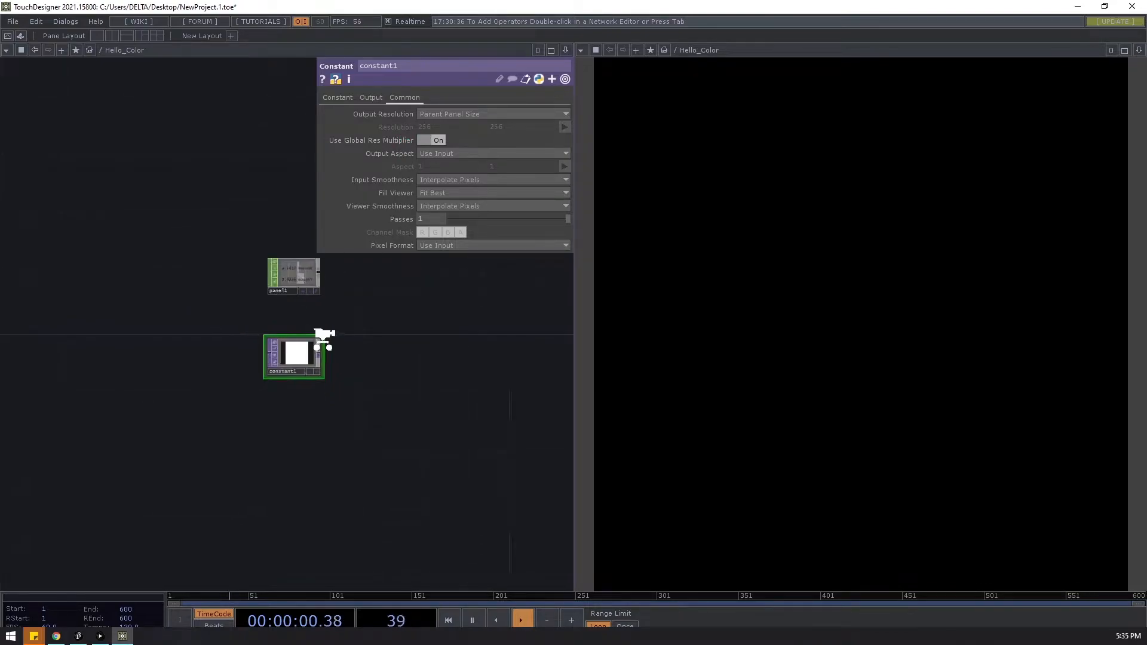
pyautogui.press('p')
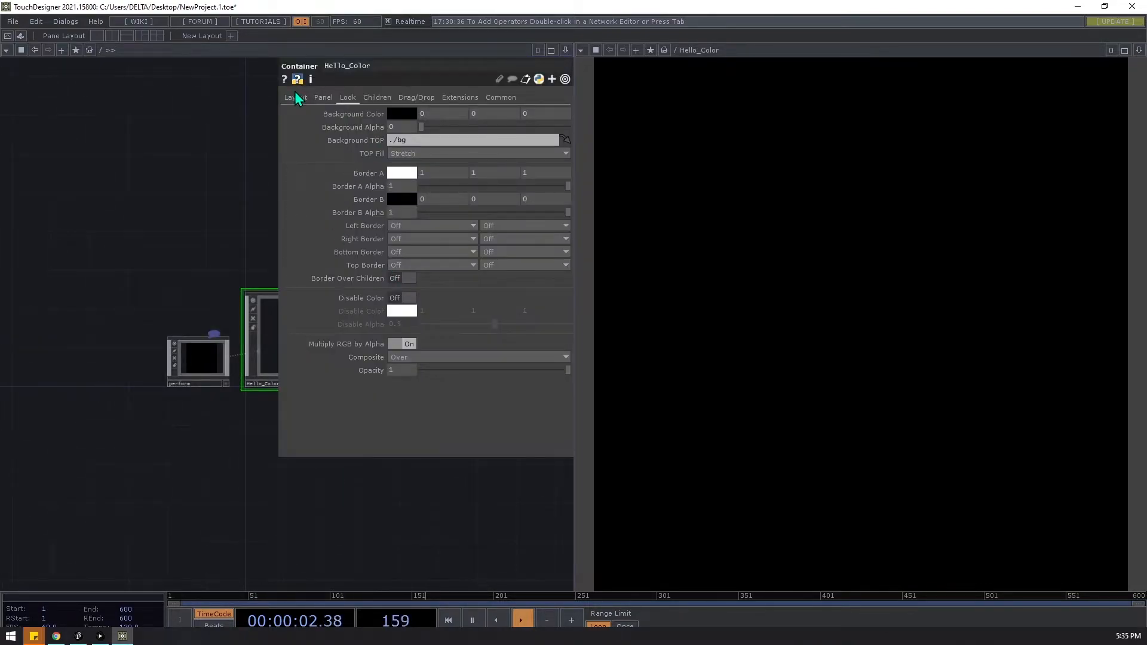
pyautogui.press('i')
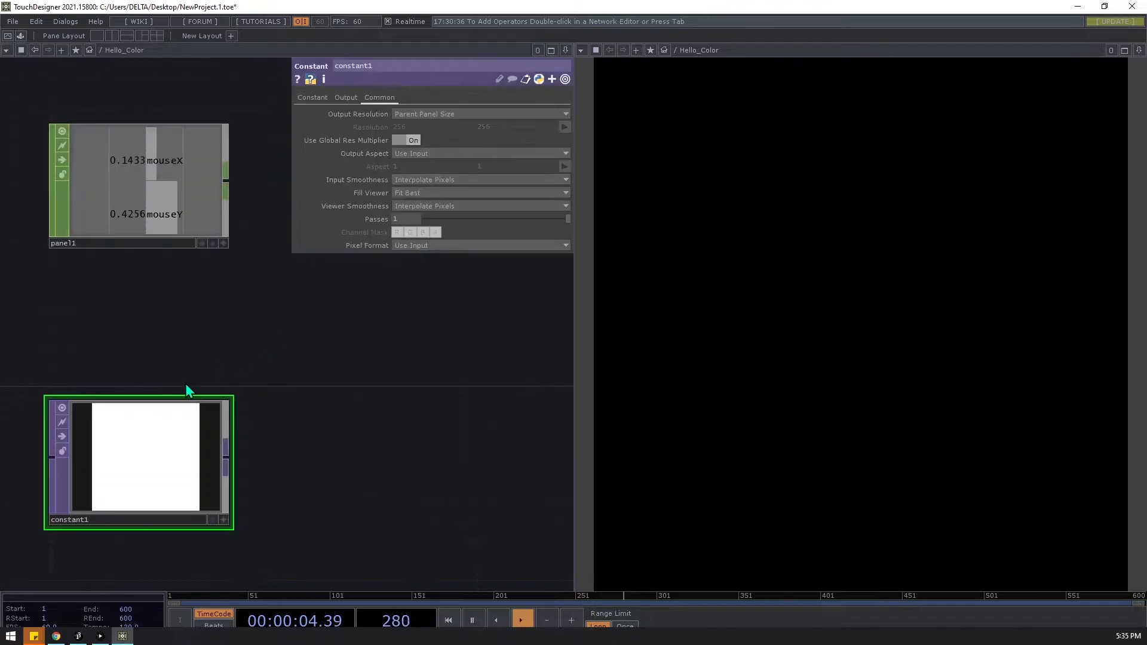
pyautogui.middleClick(131, 474)
pyautogui.scroll(-4, 277, 363)
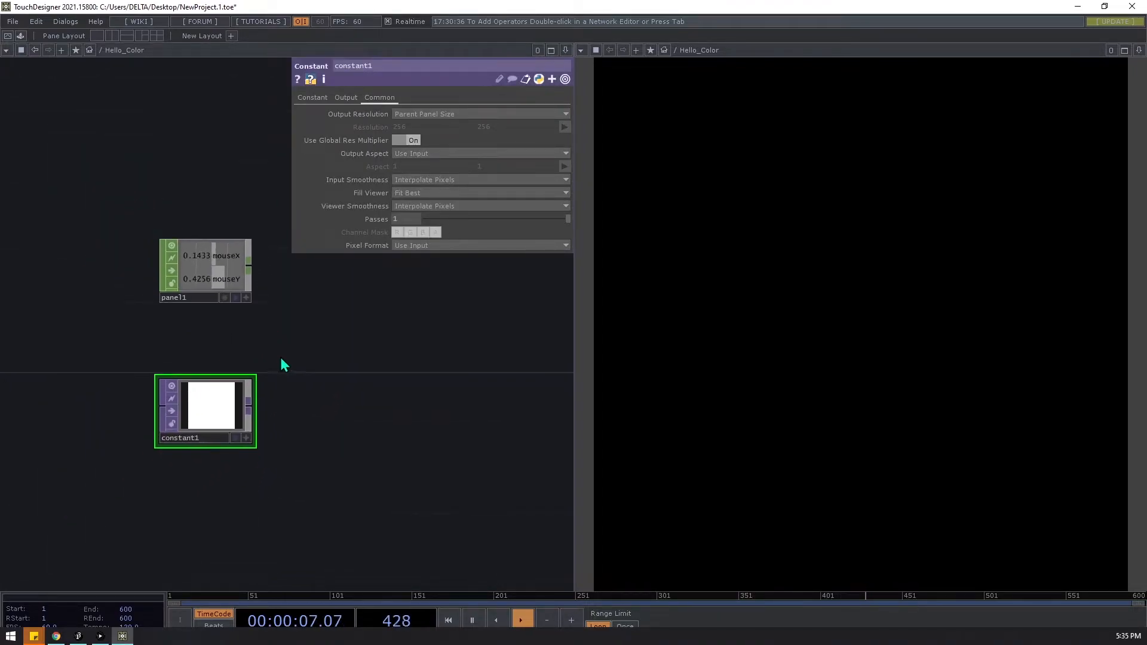
# Step: Make the Constant TOP pure red by setting its green and blue color values to 0
pyautogui.click(311, 98)
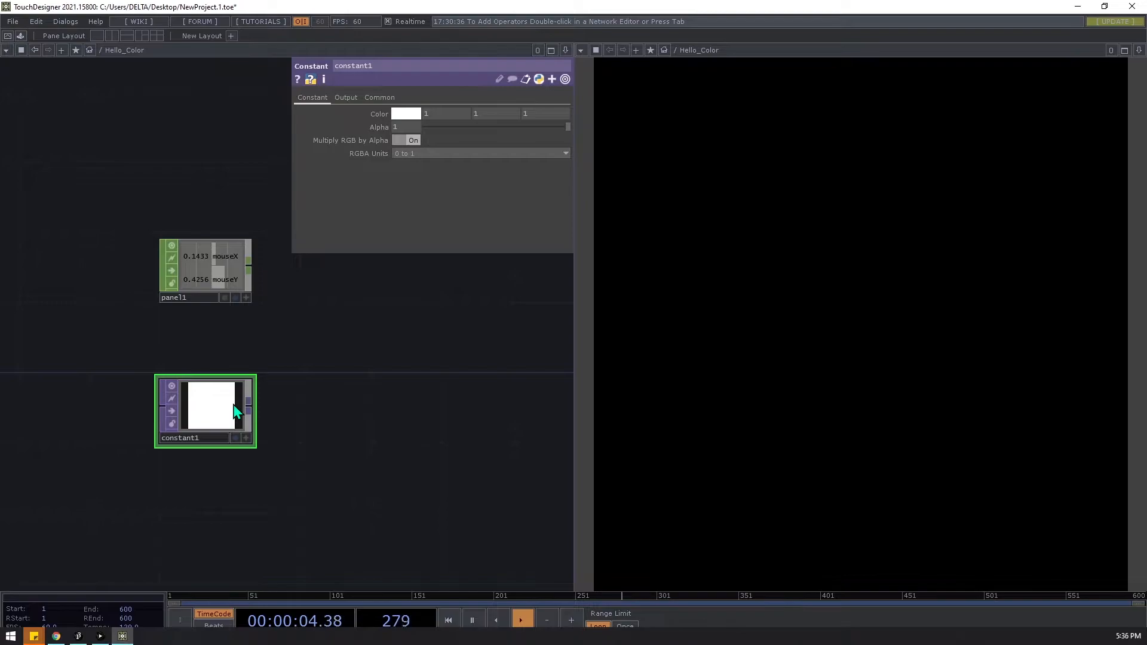
pyautogui.scroll(2, 235, 412)
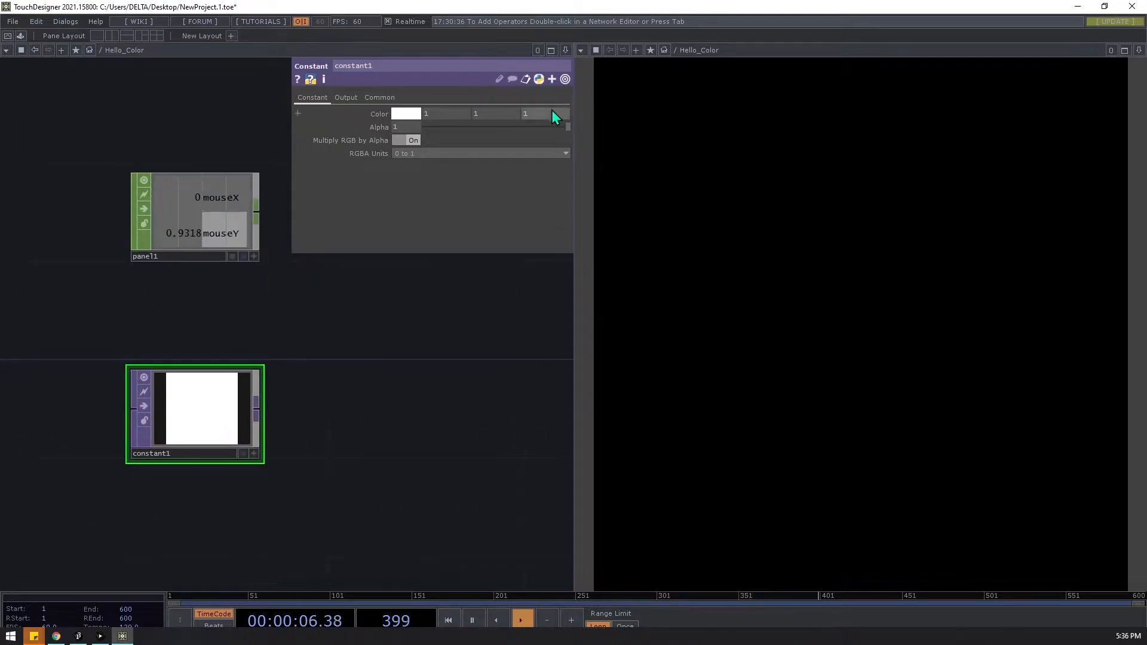
pyautogui.write('0')
pyautogui.press('Return')
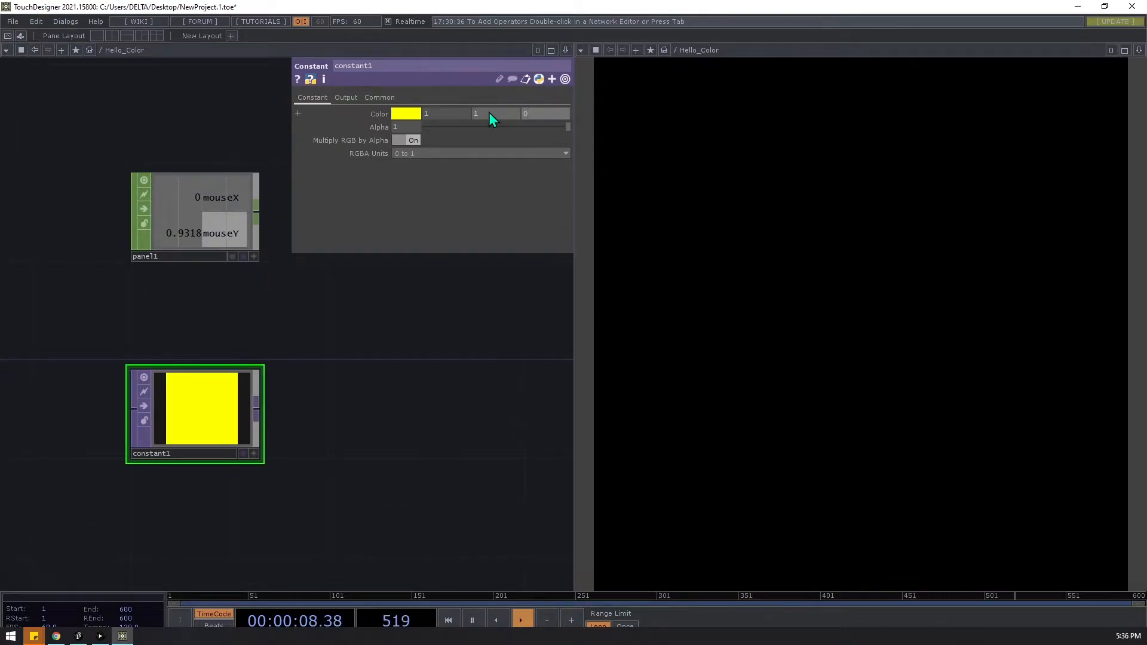
pyautogui.click(489, 113)
pyautogui.write('0')
pyautogui.press('Return')
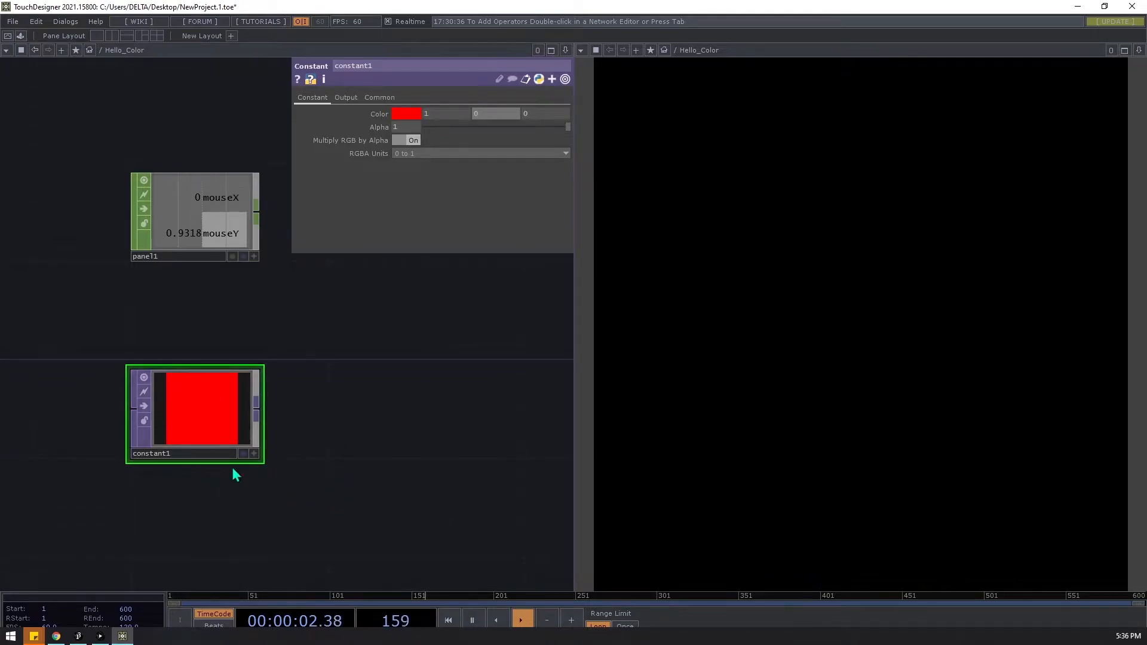
pyautogui.click(218, 523)
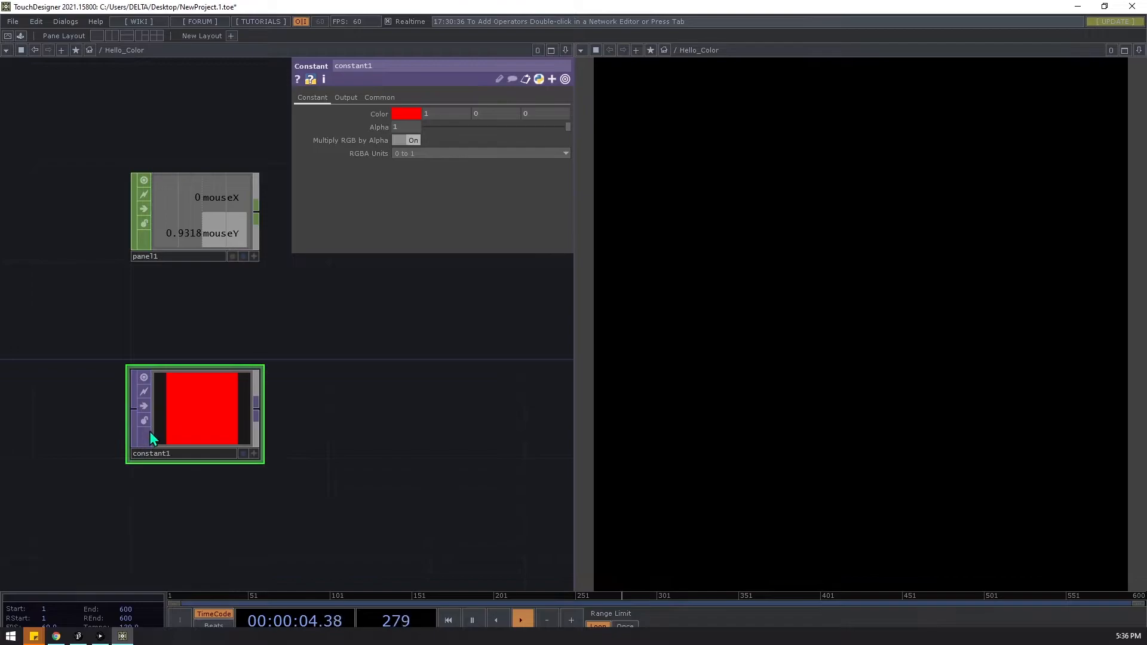
# Step: Add a Null TOP after the Constant TOP and rename it bg
pyautogui.scroll(-3, 149, 432)
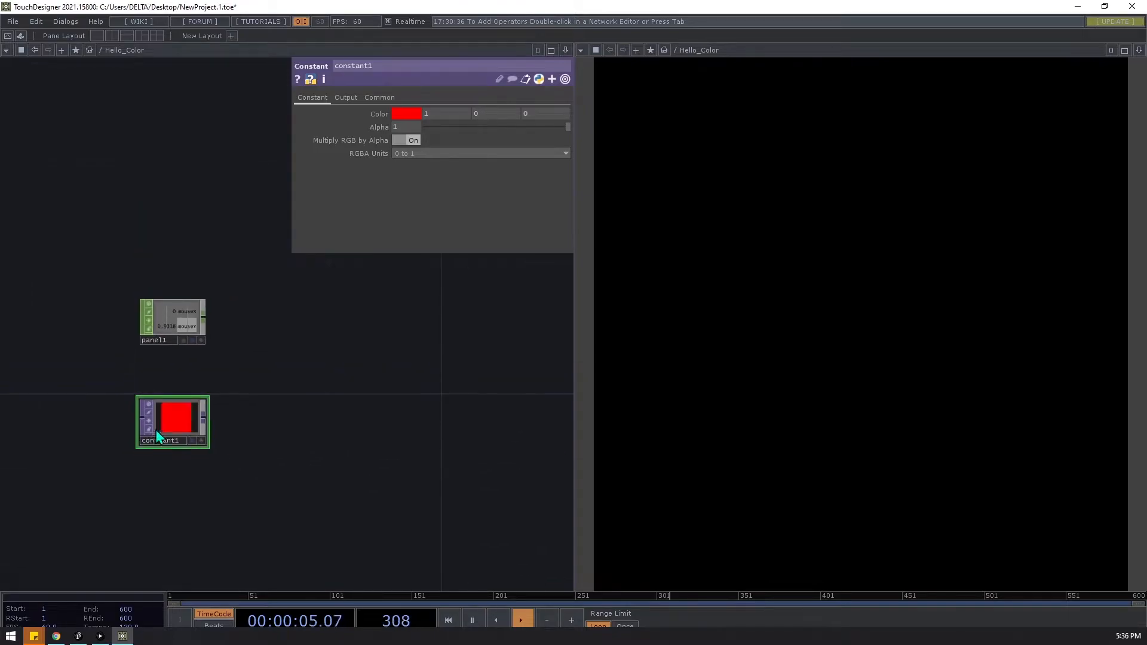
pyautogui.rightClick(204, 419)
pyautogui.write('n')
pyautogui.click(170, 385)
pyautogui.click(476, 418)
pyautogui.moveTo(475, 449); pyautogui.dragTo(123, 457)
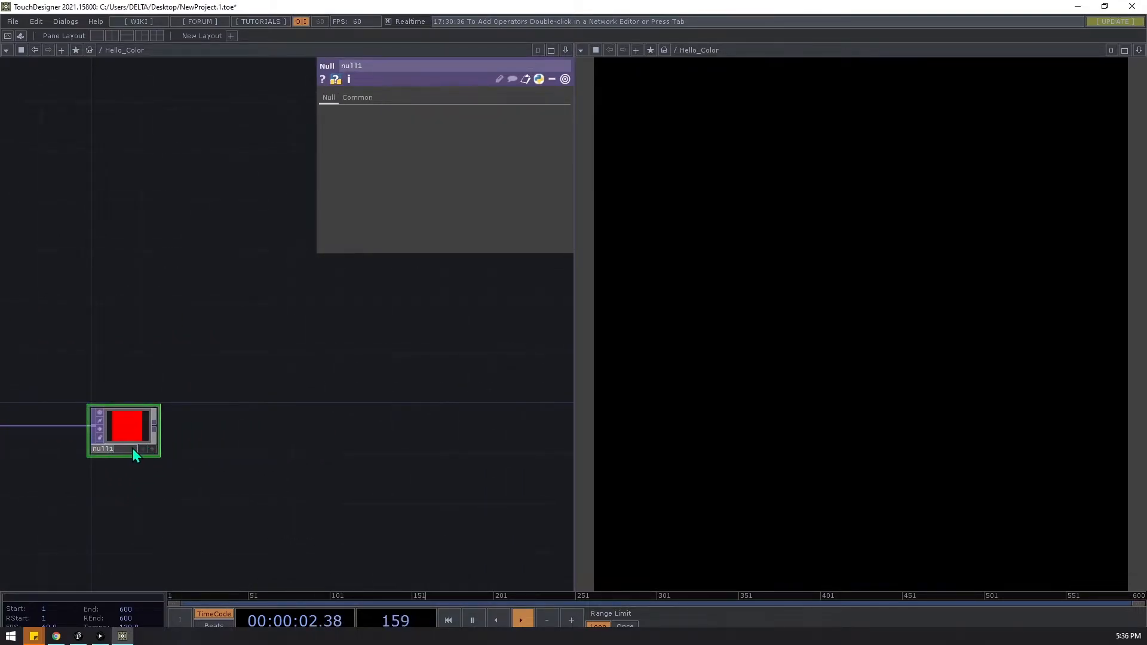
pyautogui.write('bg')
pyautogui.press('Return')
# Step: Space the bg Null well away from the Constant TOP to leave room for operators between them
pyautogui.moveTo(134, 430); pyautogui.dragTo(383, 431)
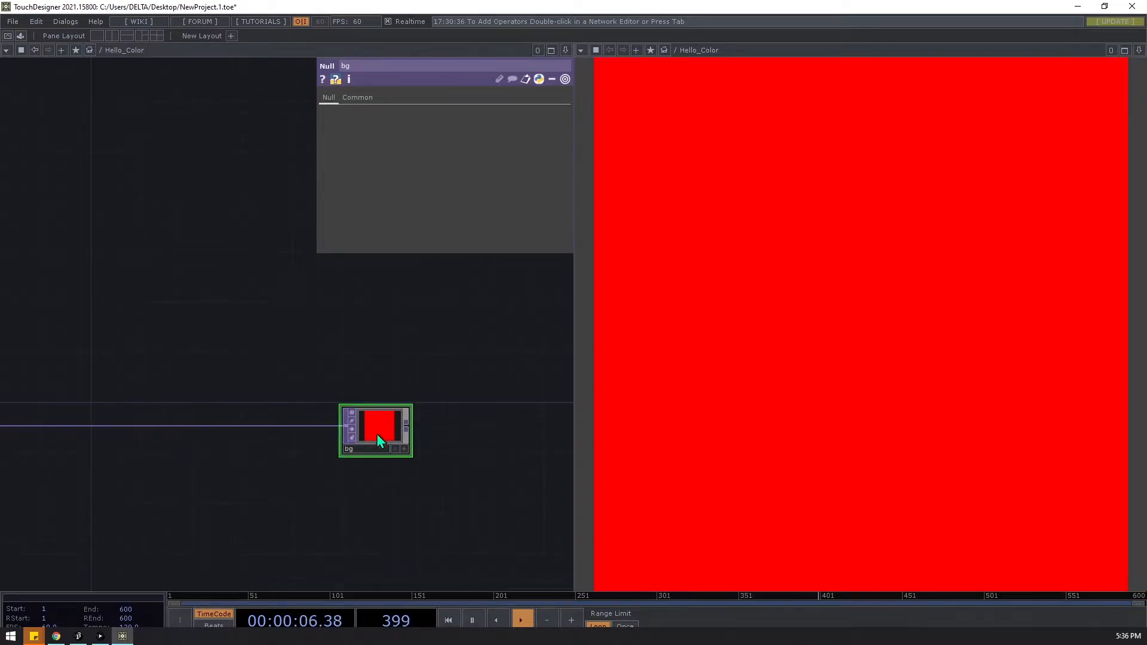
pyautogui.scroll(-4, 381, 431)
pyautogui.moveTo(418, 515); pyautogui.dragTo(67, 449, button='right')
pyautogui.moveTo(67, 449); pyautogui.dragTo(215, 422)
pyautogui.scroll(4, 230, 446)
pyautogui.moveTo(293, 476); pyautogui.dragTo(120, 472)
pyautogui.scroll(-4, 263, 485)
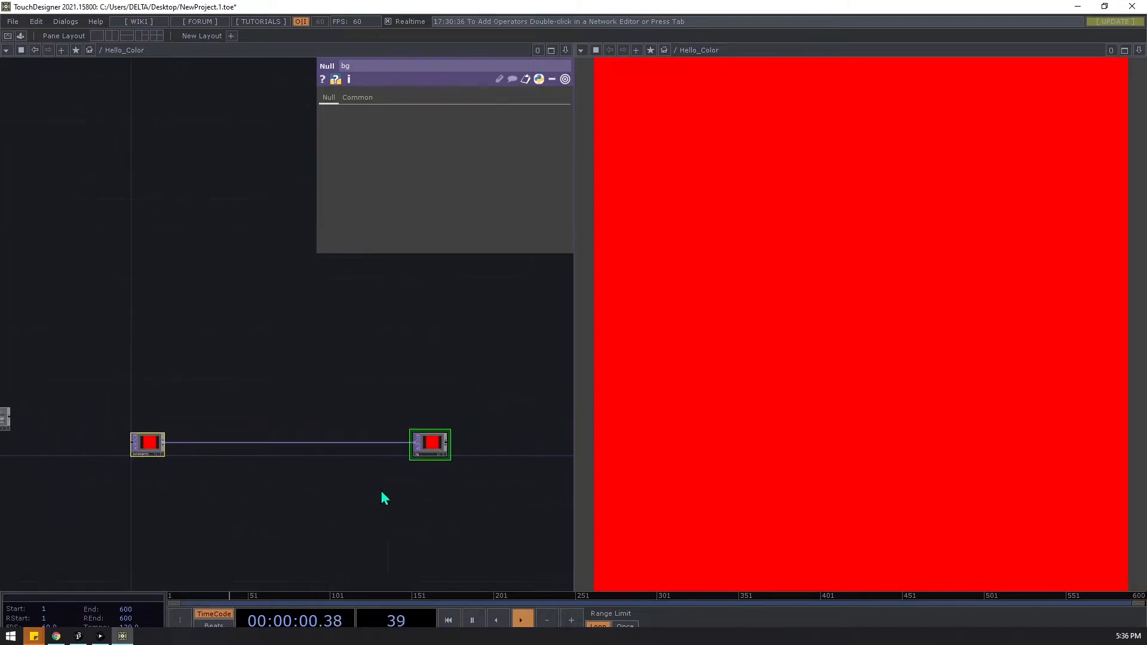
pyautogui.moveTo(432, 443); pyautogui.dragTo(405, 442)
pyautogui.moveTo(157, 478); pyautogui.dragTo(201, 523)
pyautogui.scroll(4, 160, 469)
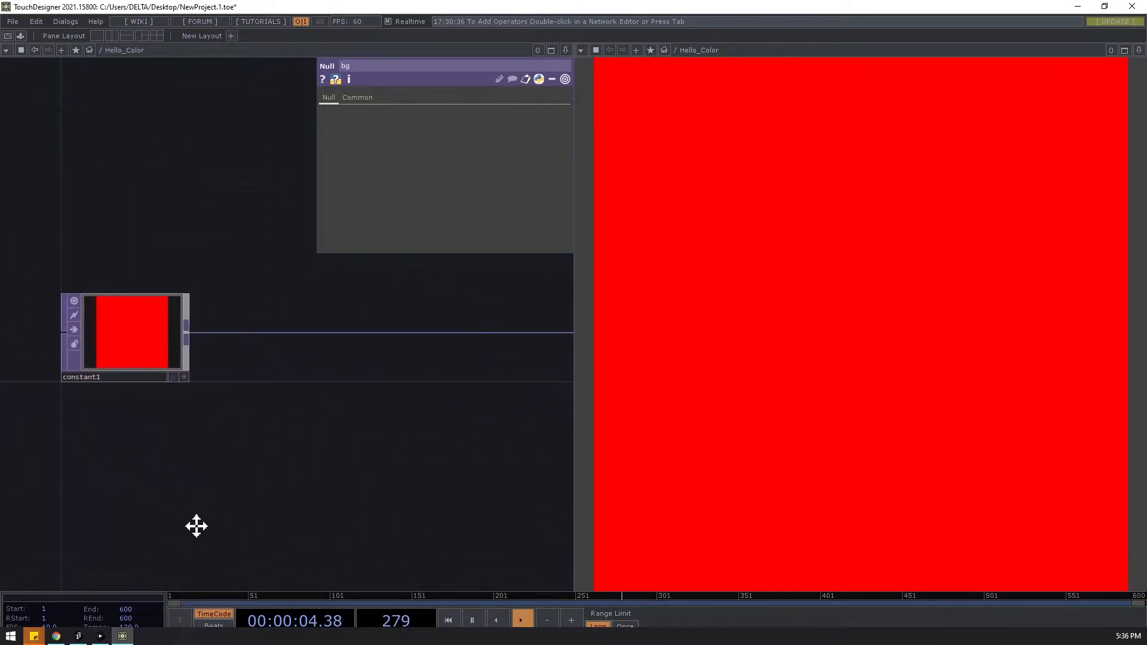
pyautogui.scroll(-4, 206, 496)
# Step: Insert an HSV Adjust TOP on the wire between the Constant TOP and the bg Null, and show its parameters
pyautogui.rightClick(233, 437)
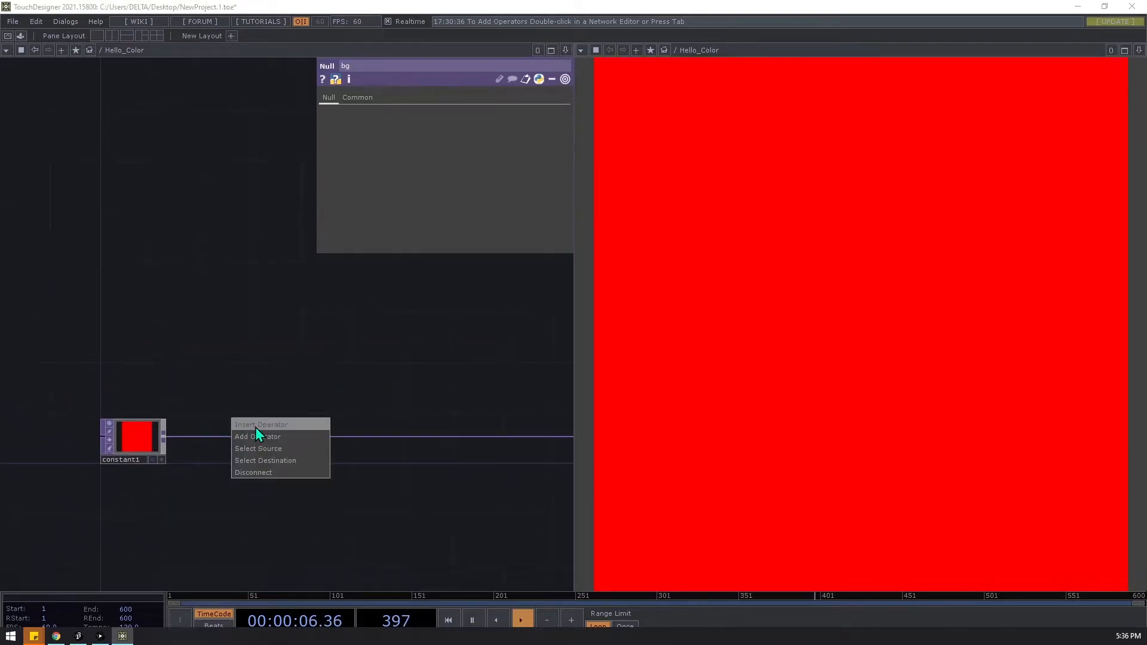
pyautogui.click(255, 426)
pyautogui.write('hsv')
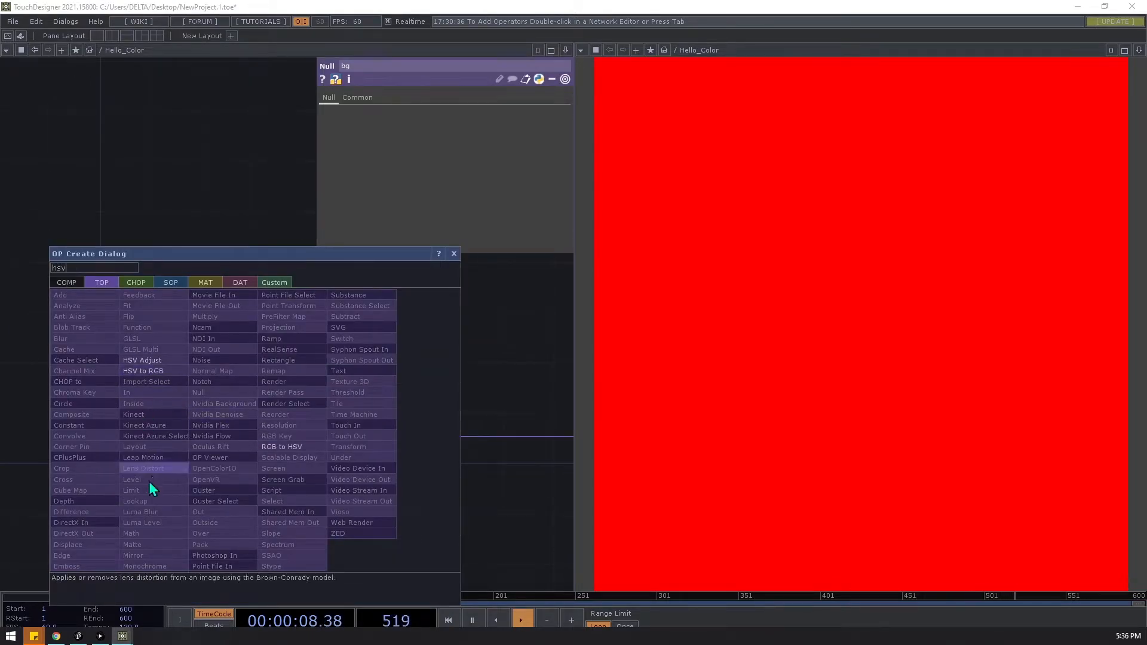
pyautogui.click(153, 360)
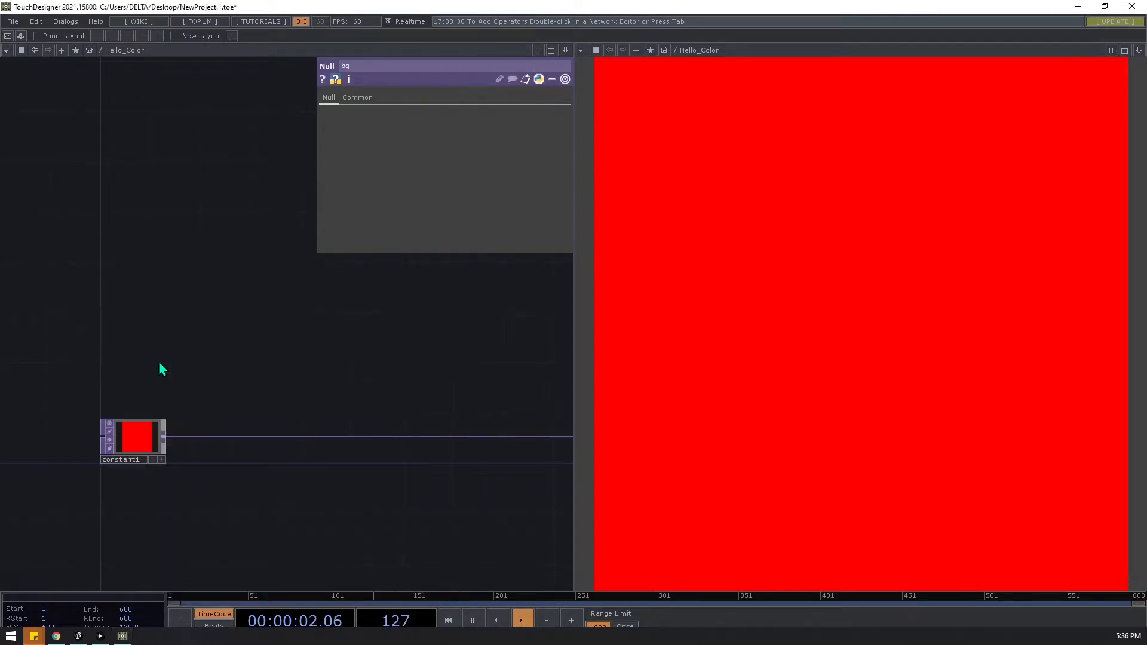
pyautogui.click(211, 439)
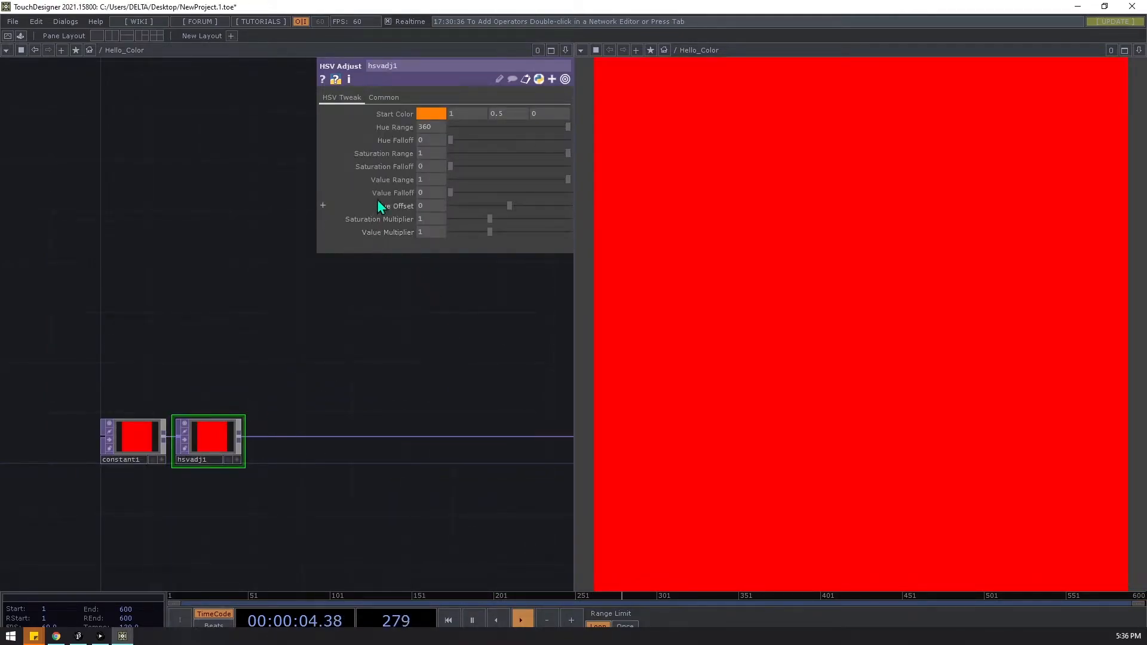
# Step: Switch to the Processing editor, place it beside the HSV Adjust parameters and compare the colorMode ranges with them
pyautogui.click(79, 636)
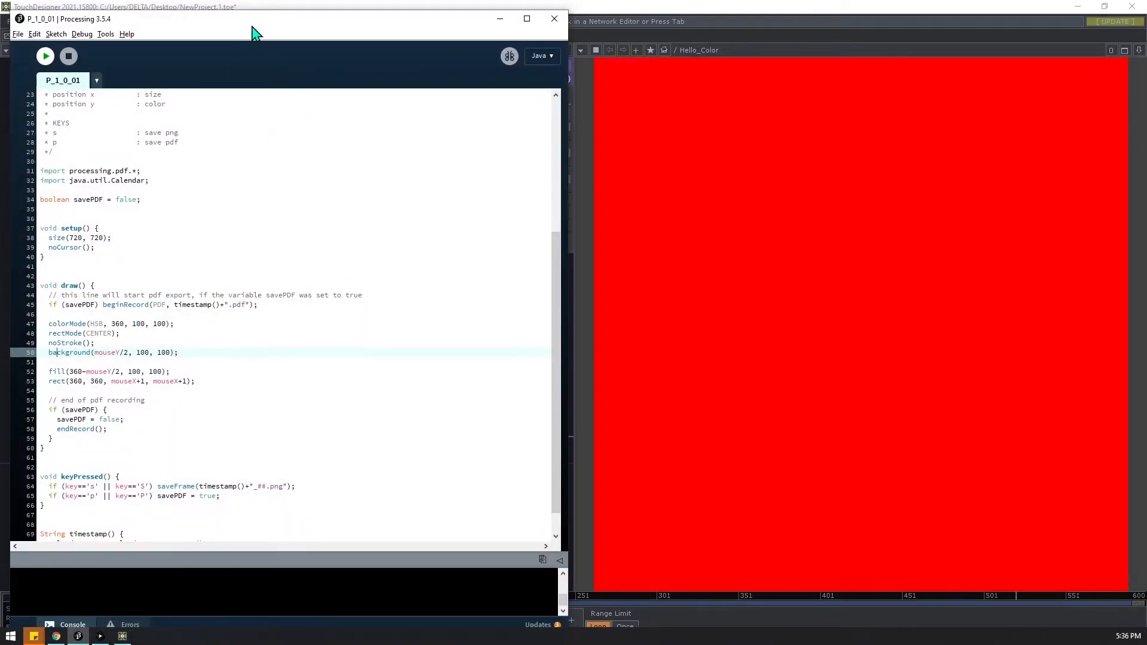
pyautogui.moveTo(248, 24); pyautogui.dragTo(920, 106)
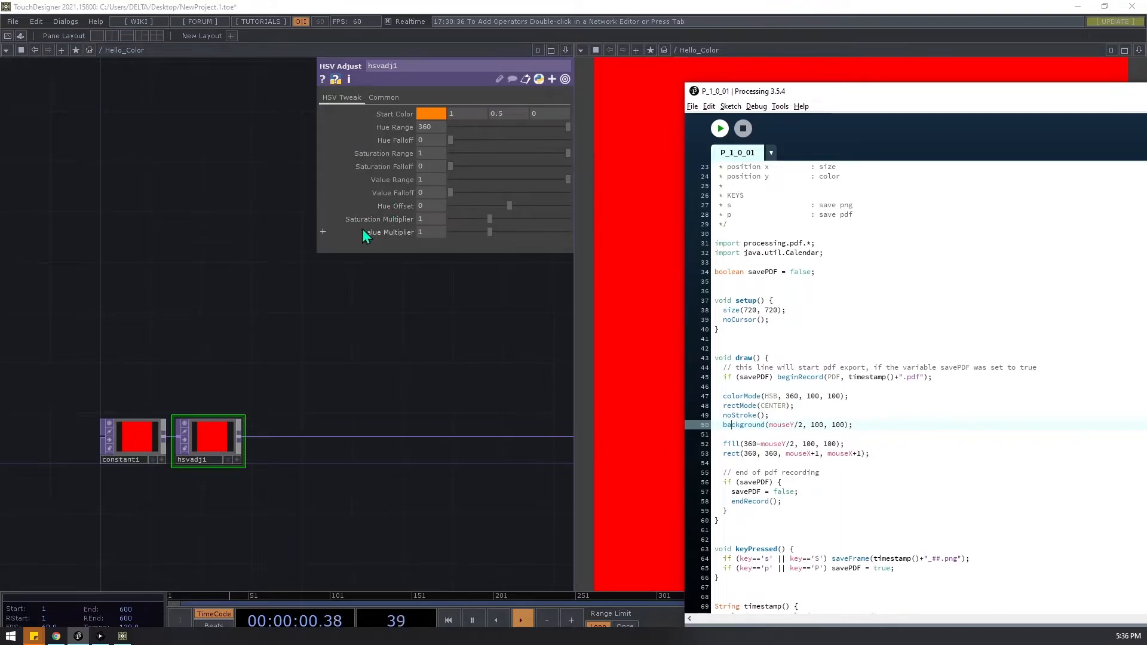
pyautogui.moveTo(782, 95); pyautogui.dragTo(725, 82)
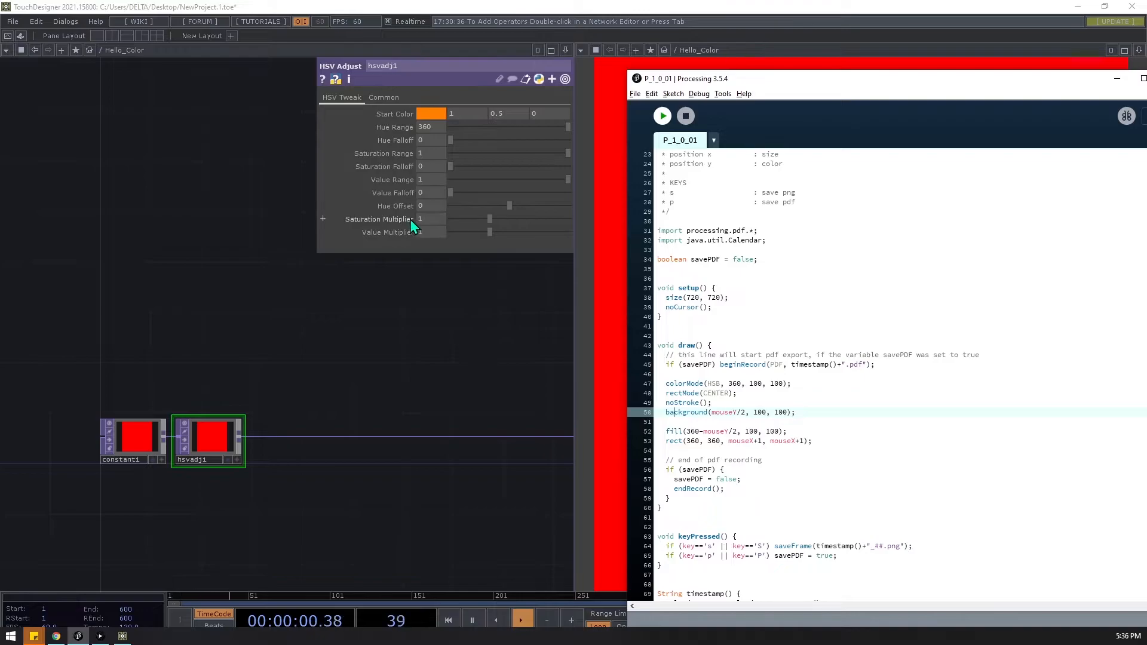
pyautogui.doubleClick(755, 383)
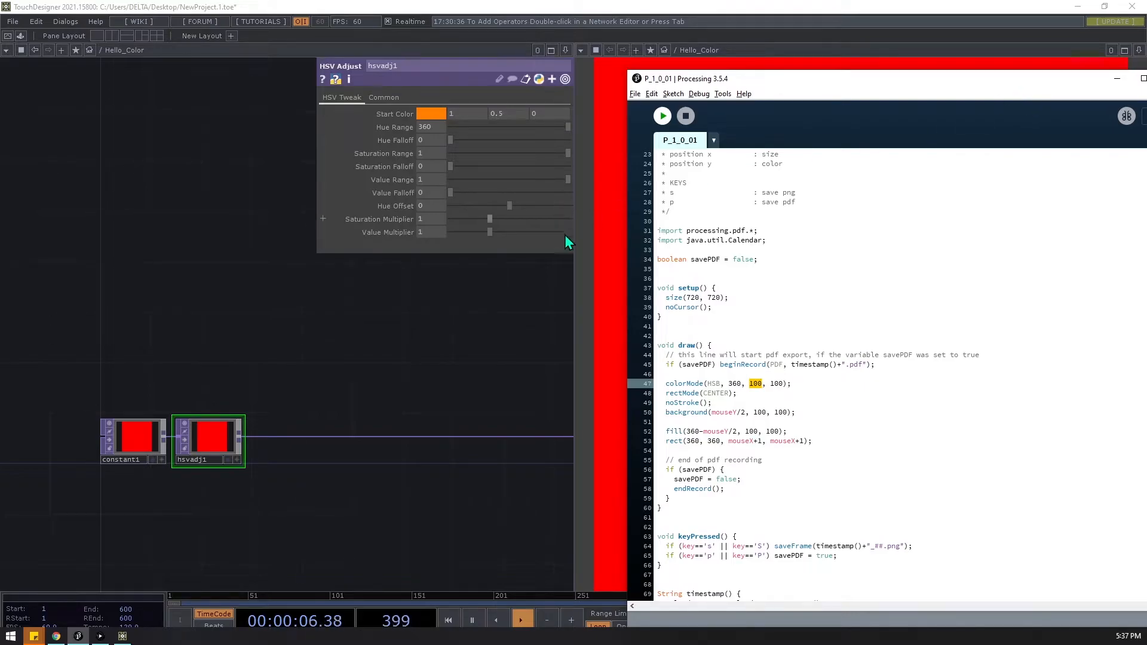
pyautogui.doubleClick(734, 384)
# Step: Return to TouchDesigner, try the HSV Adjust TOP's Hue Offset at 360, and reset it to 0
pyautogui.click(507, 207)
pyautogui.moveTo(508, 207); pyautogui.dragTo(566, 210)
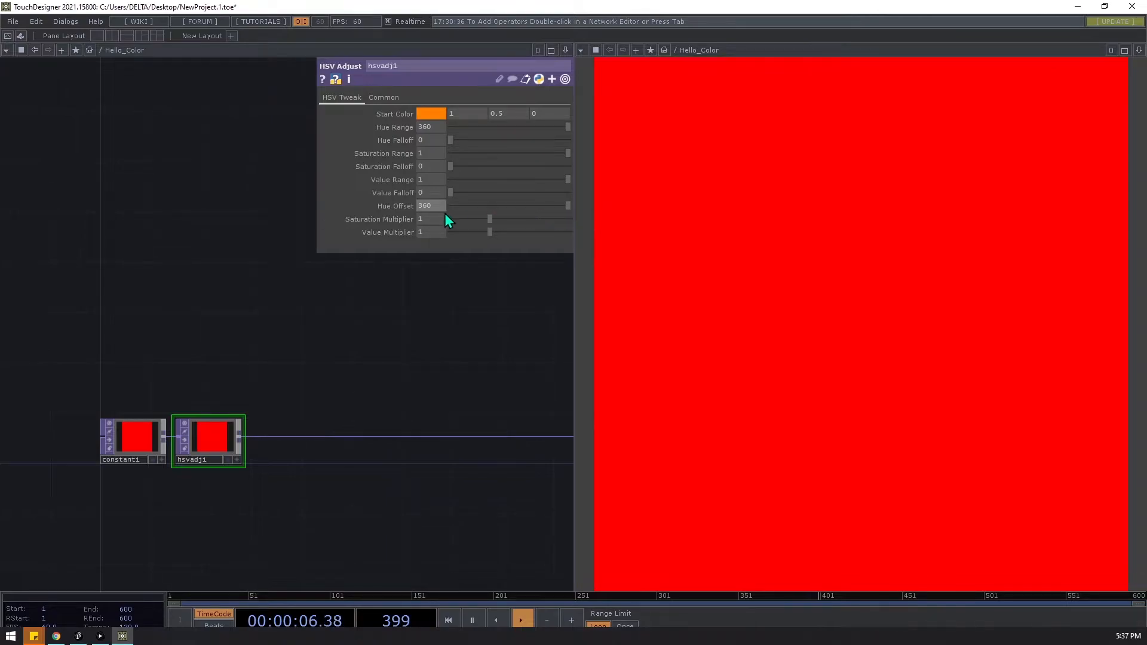
pyautogui.write('0')
pyautogui.press('Return')
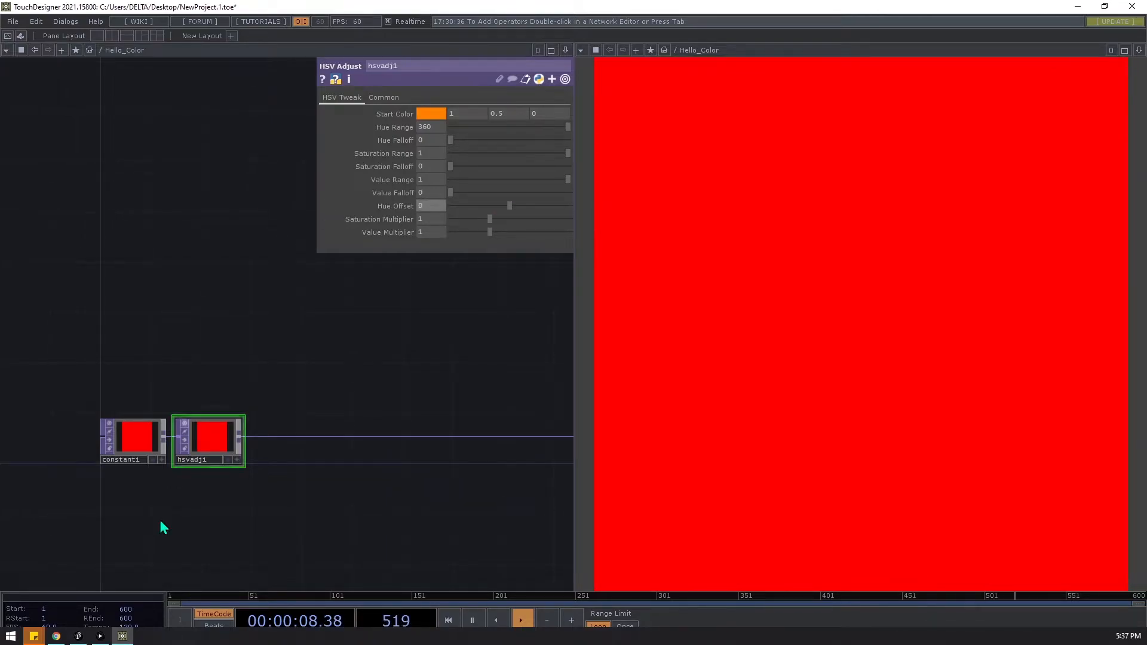
# Step: Switch to the running P_1_0_01 sketch and its Processing code to examine how mouseY/2 drives the background hue
pyautogui.click(100, 636)
pyautogui.click(79, 636)
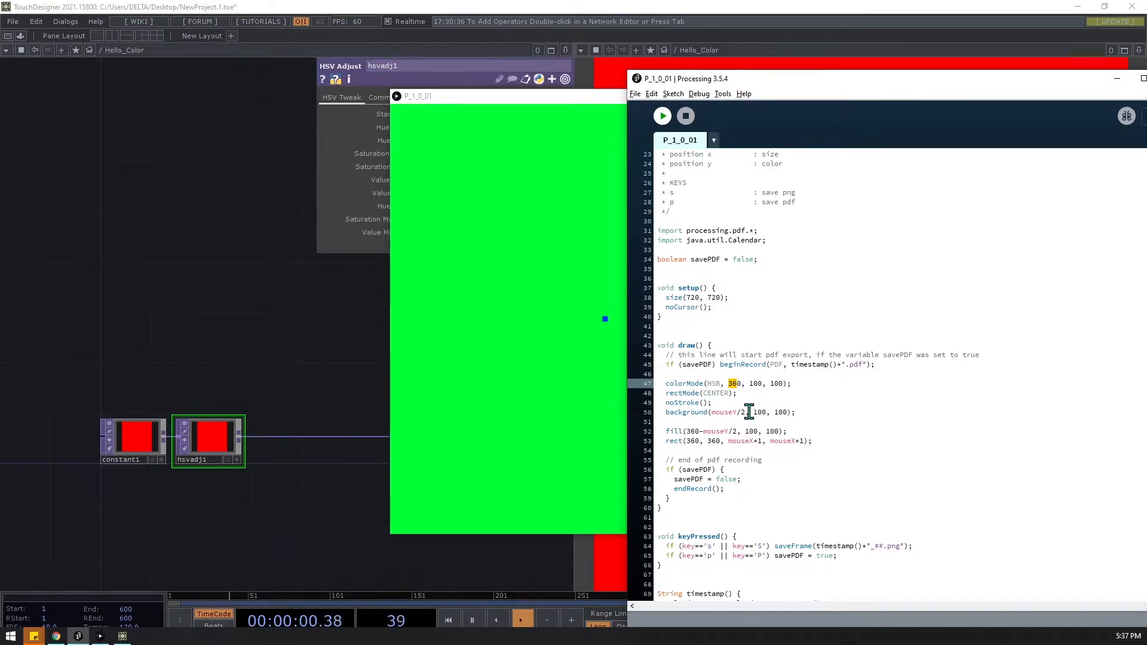
pyautogui.click(713, 412)
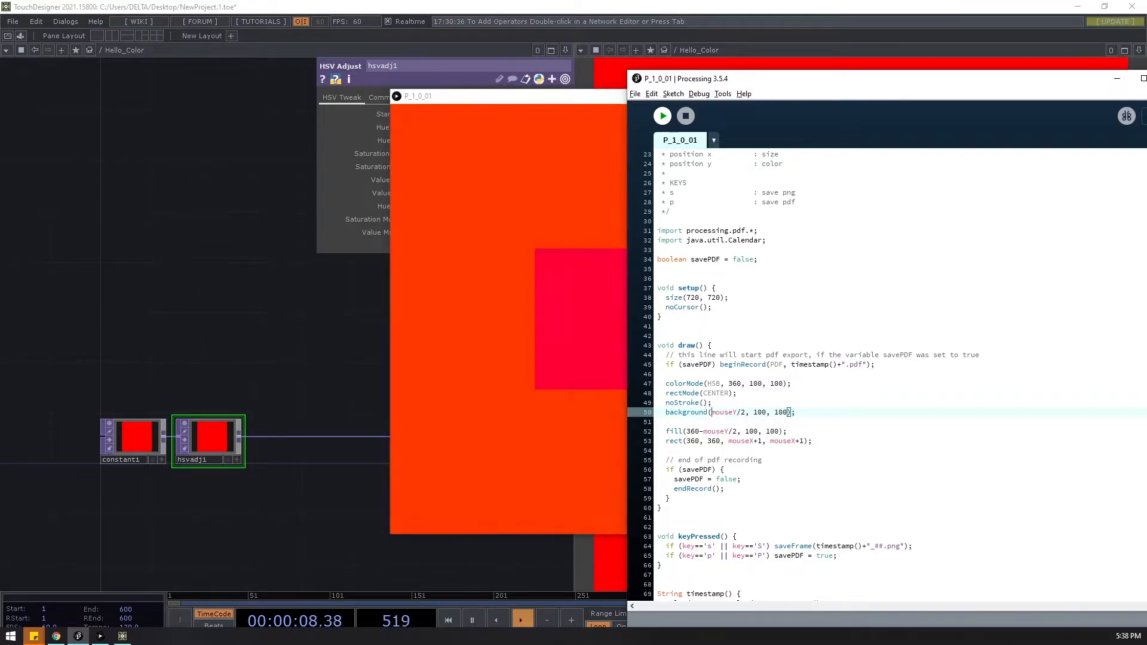
pyautogui.moveTo(463, 100)
pyautogui.mouseDown()
pyautogui.moveTo(357, 107)
pyautogui.moveTo(275, 91)
pyautogui.mouseUp()
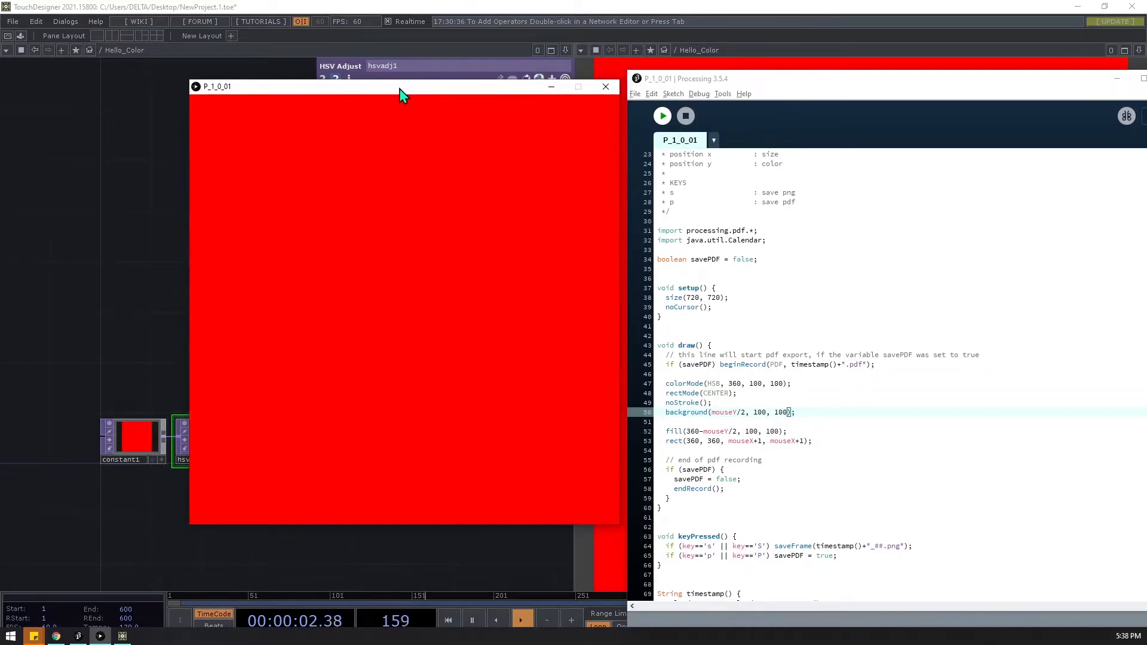
pyautogui.moveTo(400, 92); pyautogui.dragTo(323, 92)
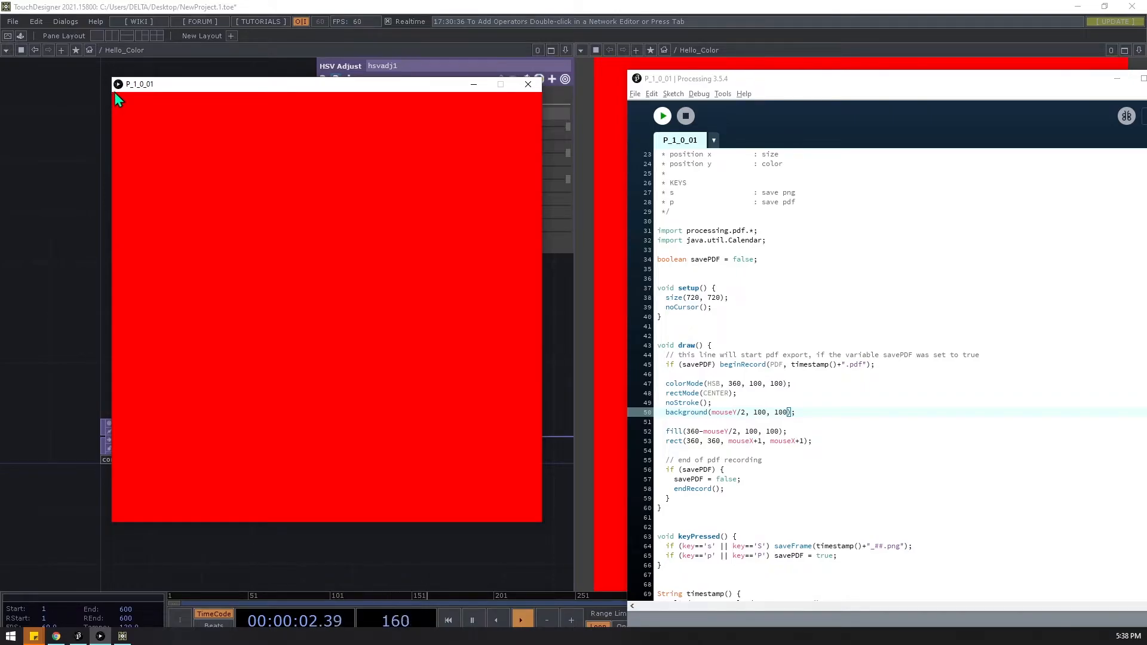
# Step: Return to TouchDesigner and move the Panel CHOP directly above the Constant TOP
pyautogui.click(468, 4)
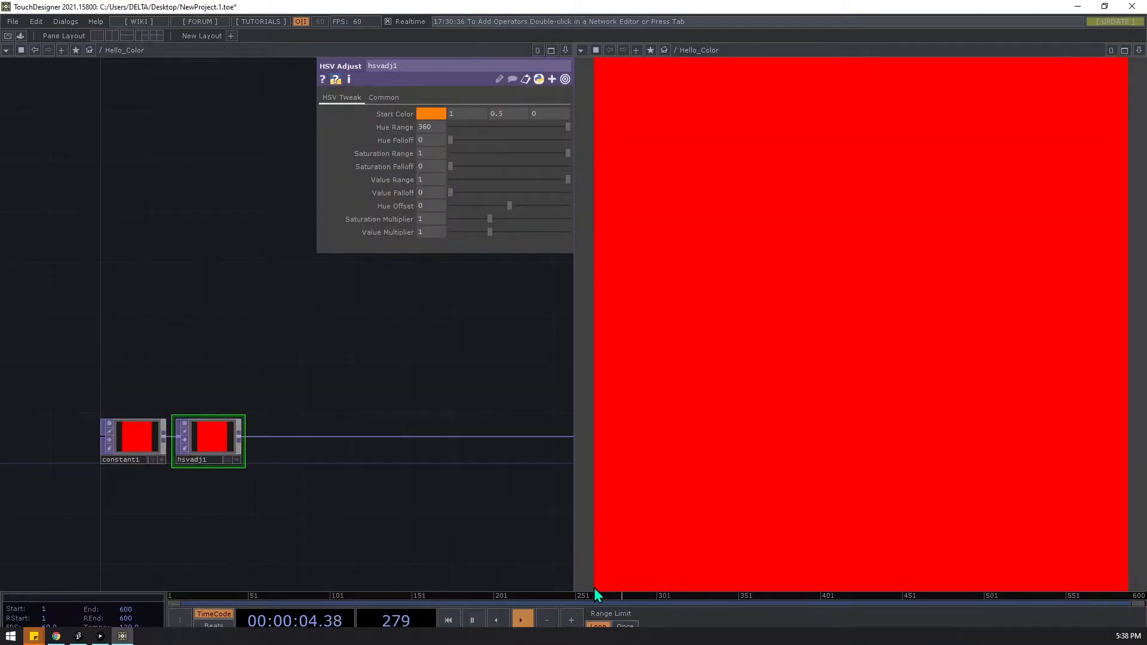
pyautogui.moveTo(423, 542); pyautogui.dragTo(332, 545)
pyautogui.moveTo(397, 541); pyautogui.dragTo(386, 502, button='middle')
pyautogui.moveTo(436, 503); pyautogui.dragTo(553, 474)
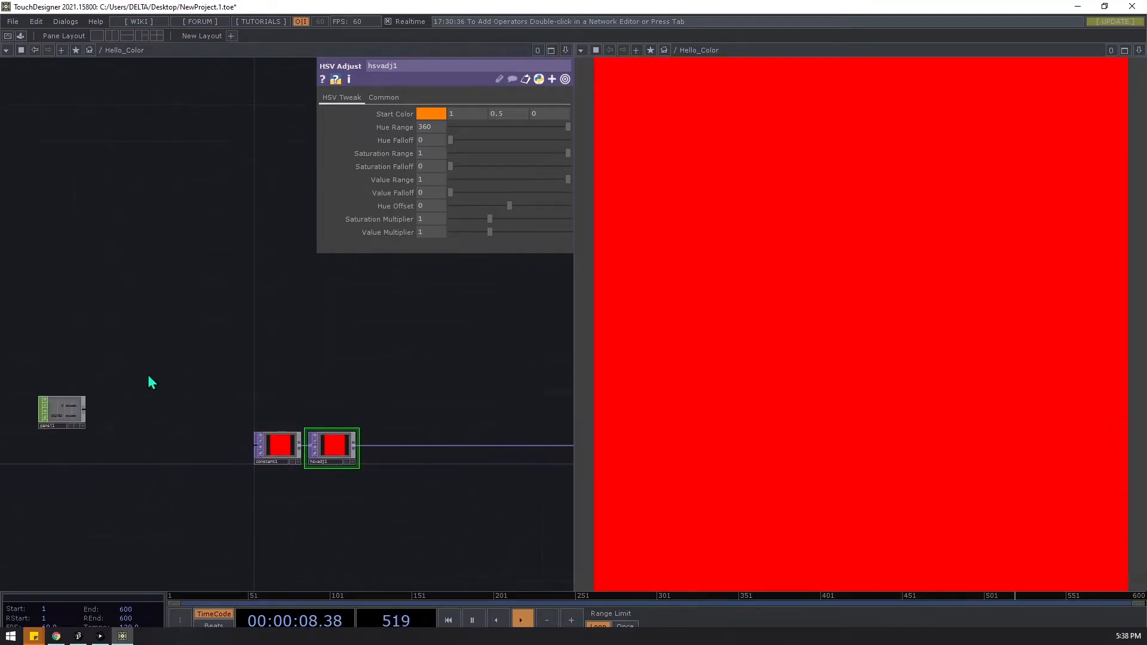
pyautogui.moveTo(64, 399); pyautogui.dragTo(275, 362)
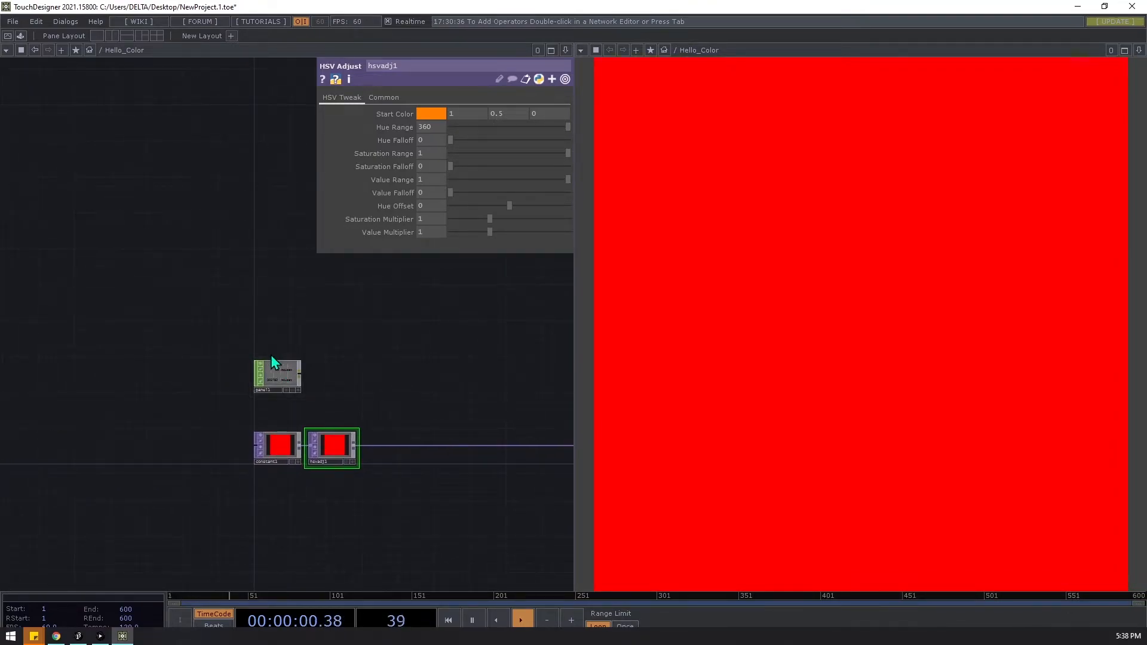
pyautogui.scroll(5, 276, 404)
pyautogui.moveTo(464, 398); pyautogui.dragTo(402, 374)
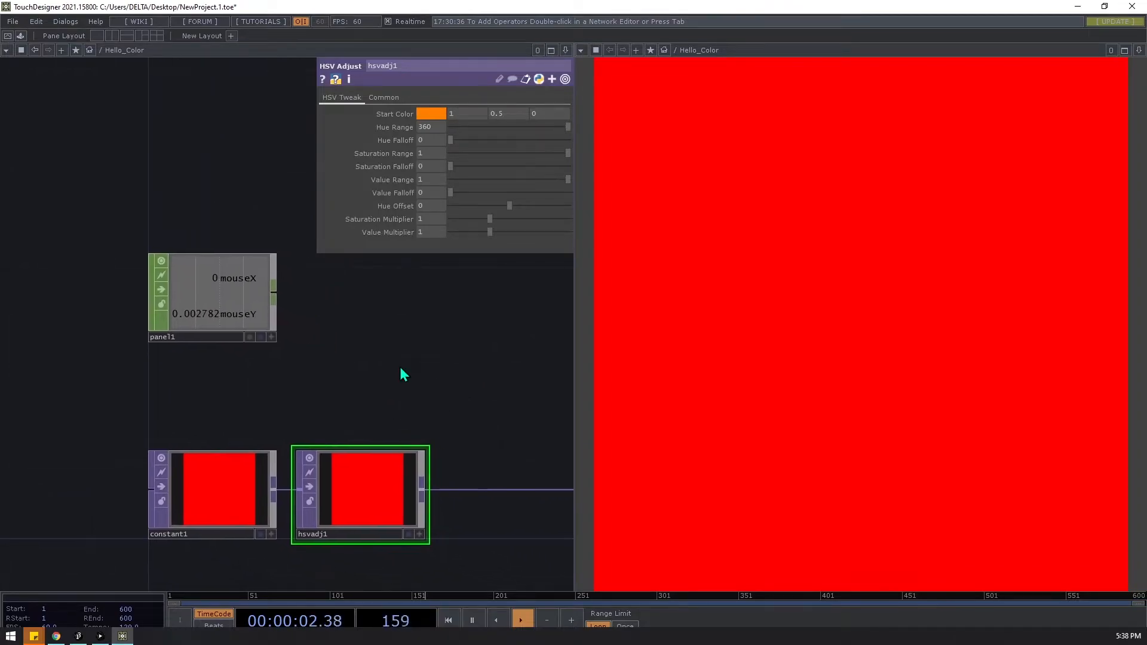
# Step: Add a Math CHOP after the Panel CHOP, wired to its mouseX and mouseY channels
pyautogui.moveTo(345, 348); pyautogui.dragTo(315, 392)
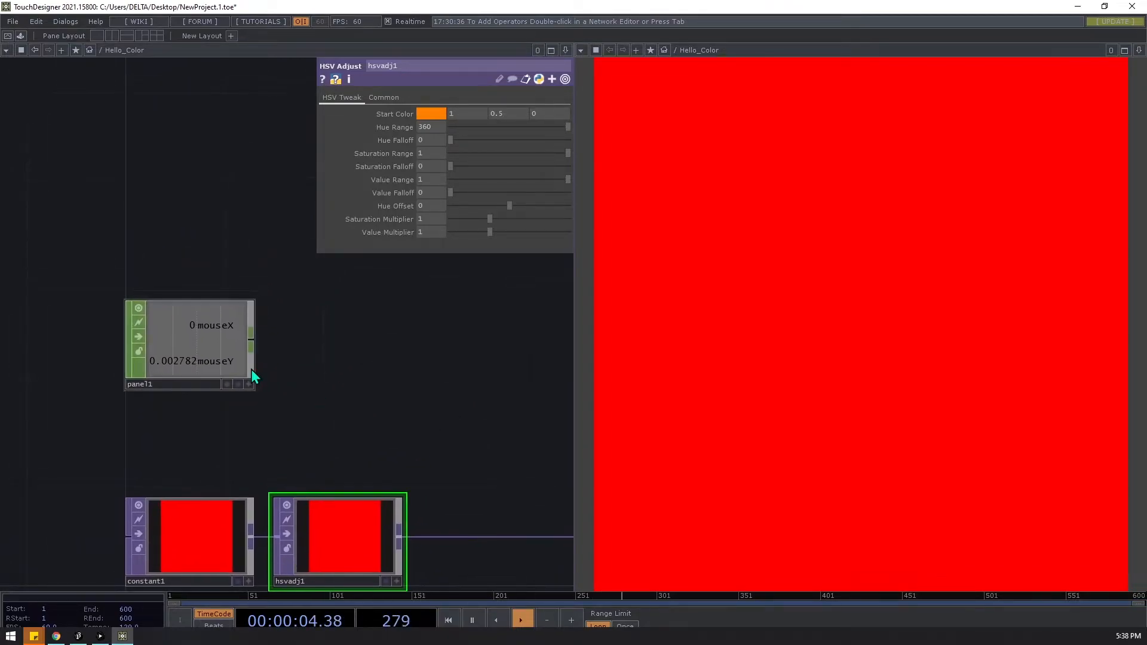
pyautogui.click(226, 364)
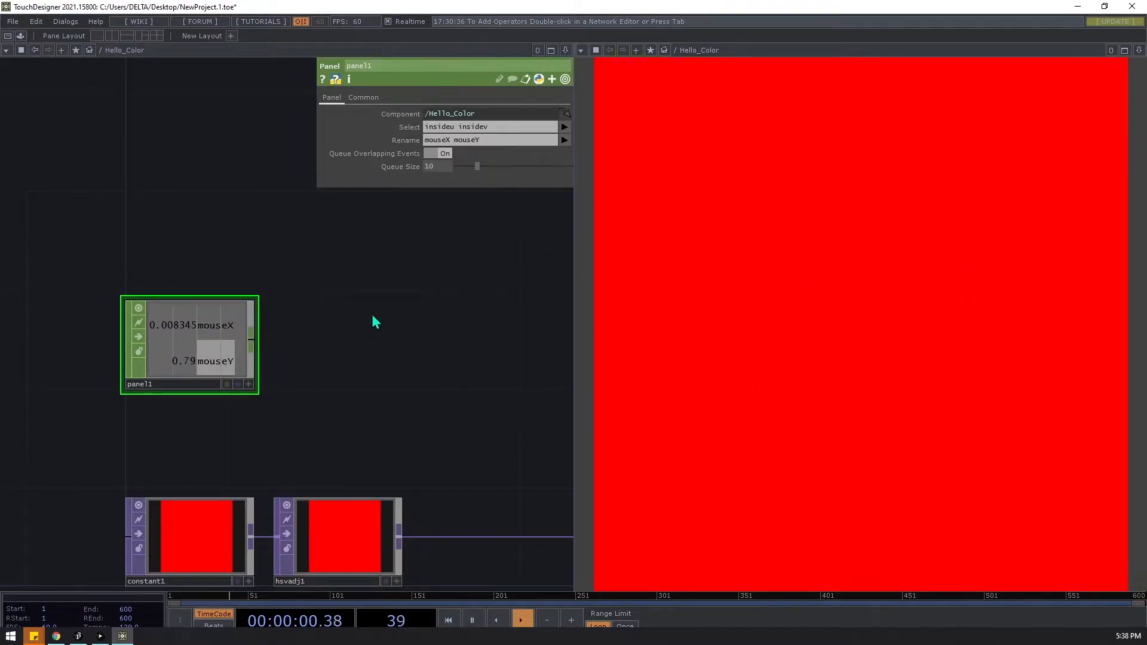
pyautogui.press('Tab')
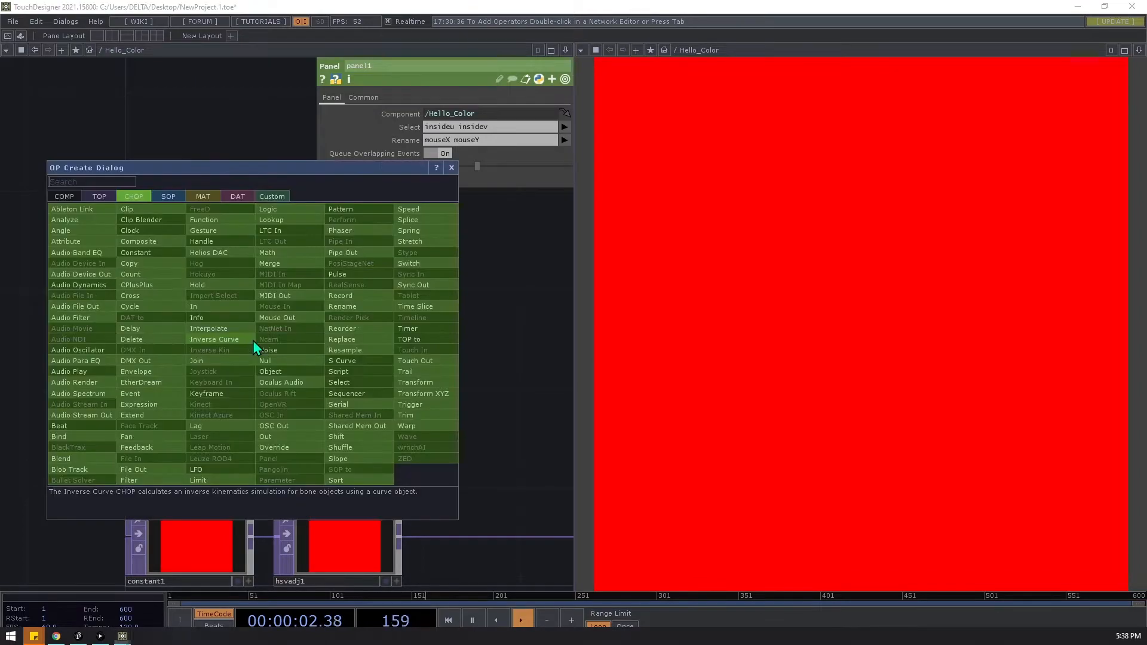
pyautogui.write('math')
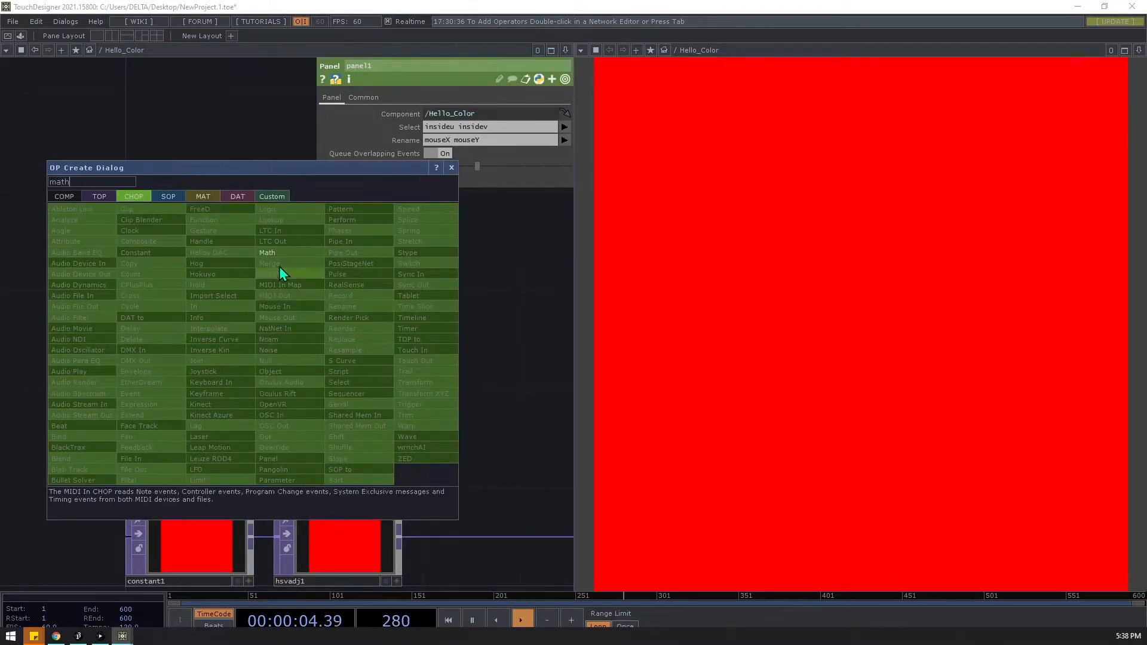
pyautogui.click(278, 272)
pyautogui.click(359, 342)
pyautogui.moveTo(295, 458); pyautogui.dragTo(150, 499)
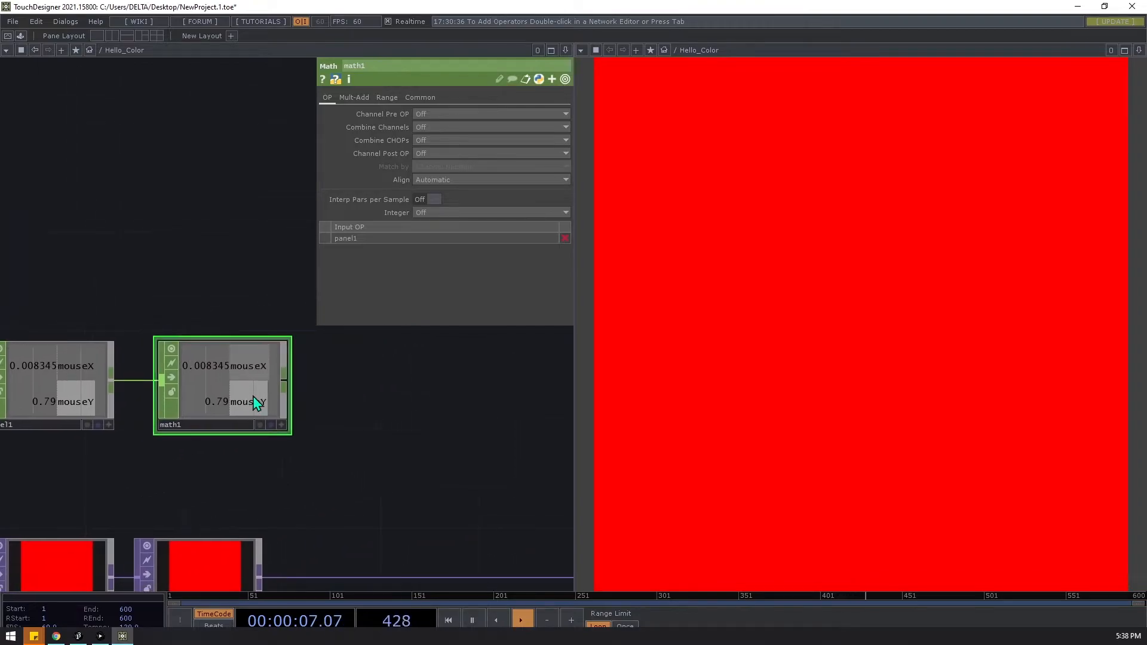
# Step: Invert the Math CHOP's output by setting its To Range to 1 and 0
pyautogui.click(383, 97)
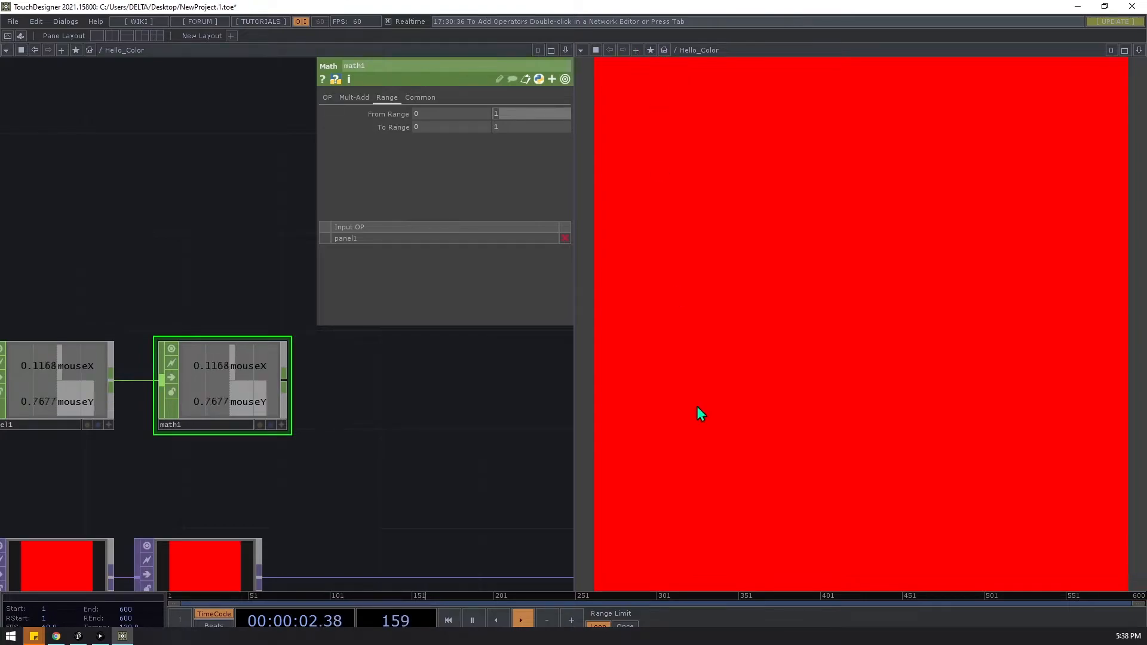
pyautogui.moveTo(472, 127); pyautogui.dragTo(377, 123)
pyautogui.write('1')
pyautogui.press('Return')
pyautogui.click(388, 128)
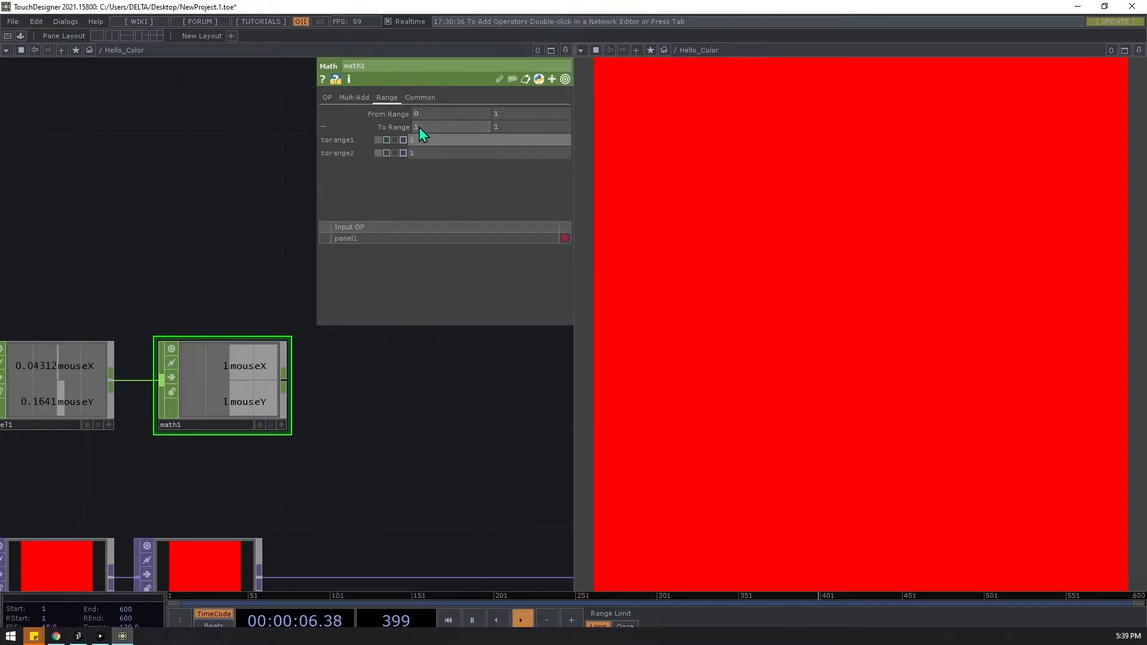
pyautogui.click(409, 127)
pyautogui.moveTo(503, 126); pyautogui.dragTo(417, 128)
pyautogui.write('0')
pyautogui.press('Return')
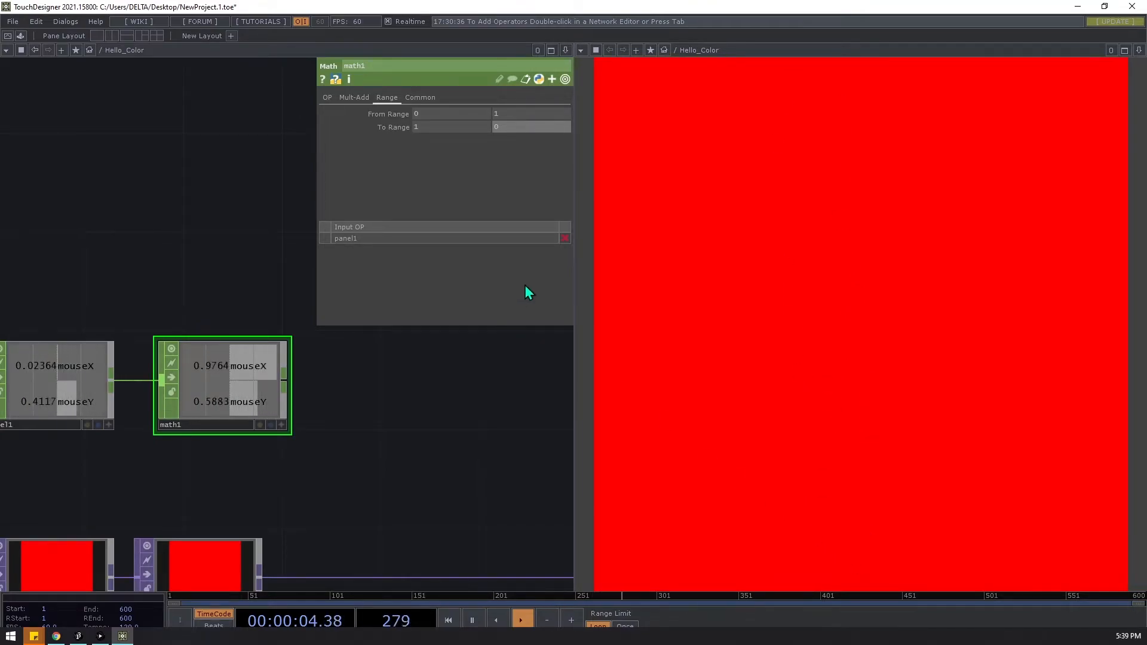
# Step: Switch to the Processing editor and add println(mouseY); as the first line of the draw() function
pyautogui.click(101, 636)
pyautogui.click(83, 635)
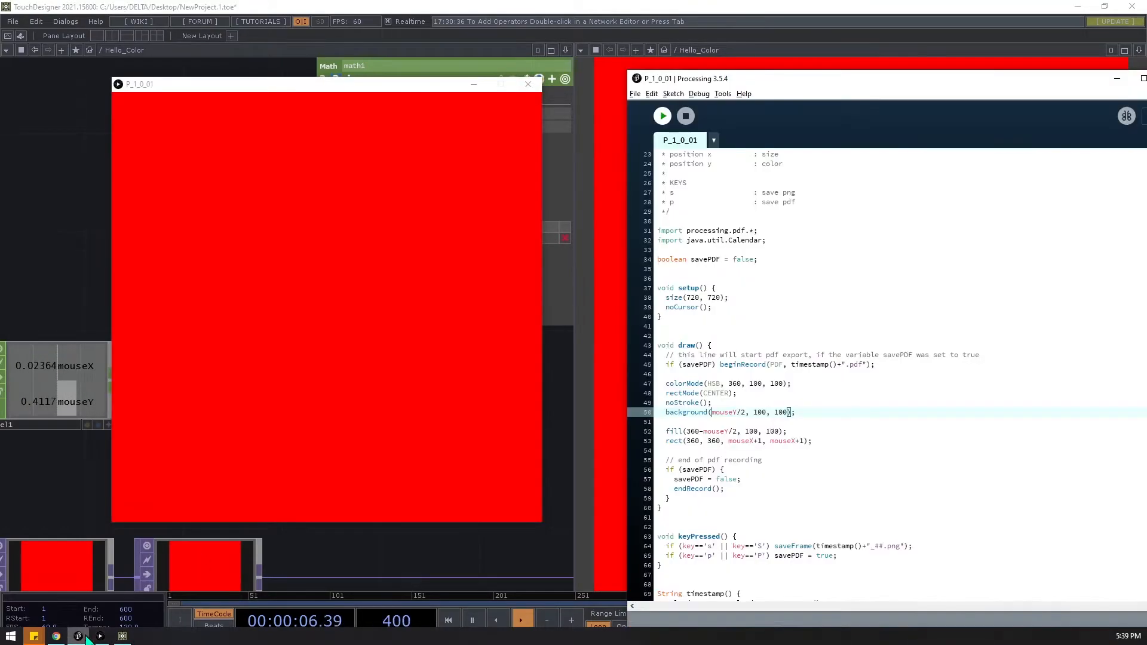
pyautogui.moveTo(711, 78); pyautogui.dragTo(495, 18)
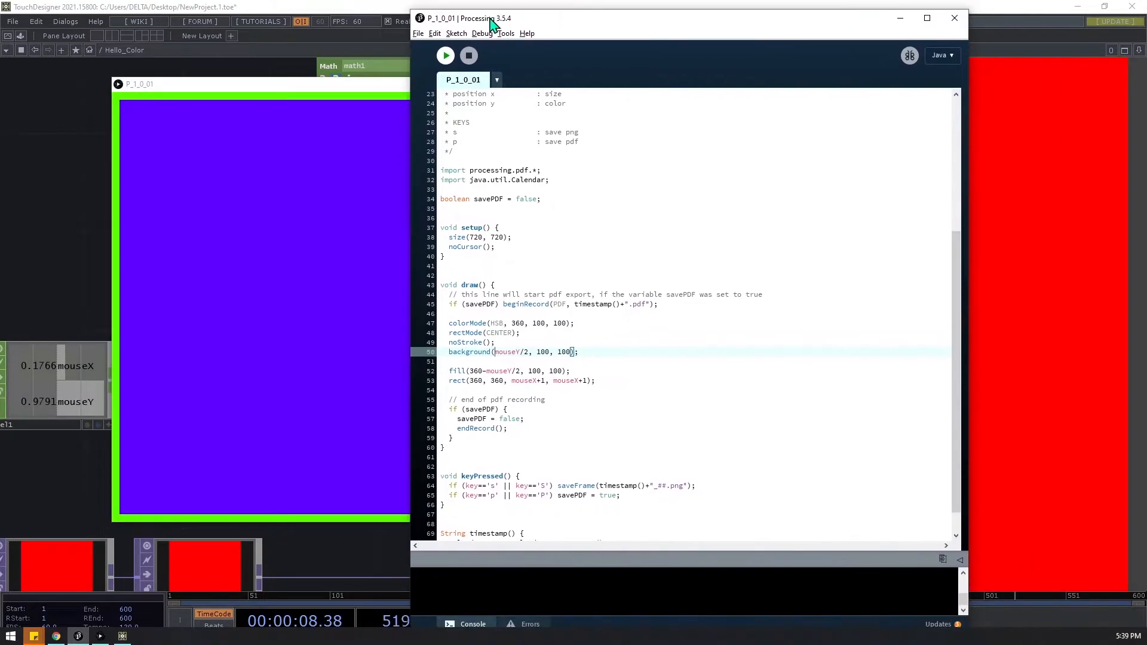
pyautogui.click(507, 286)
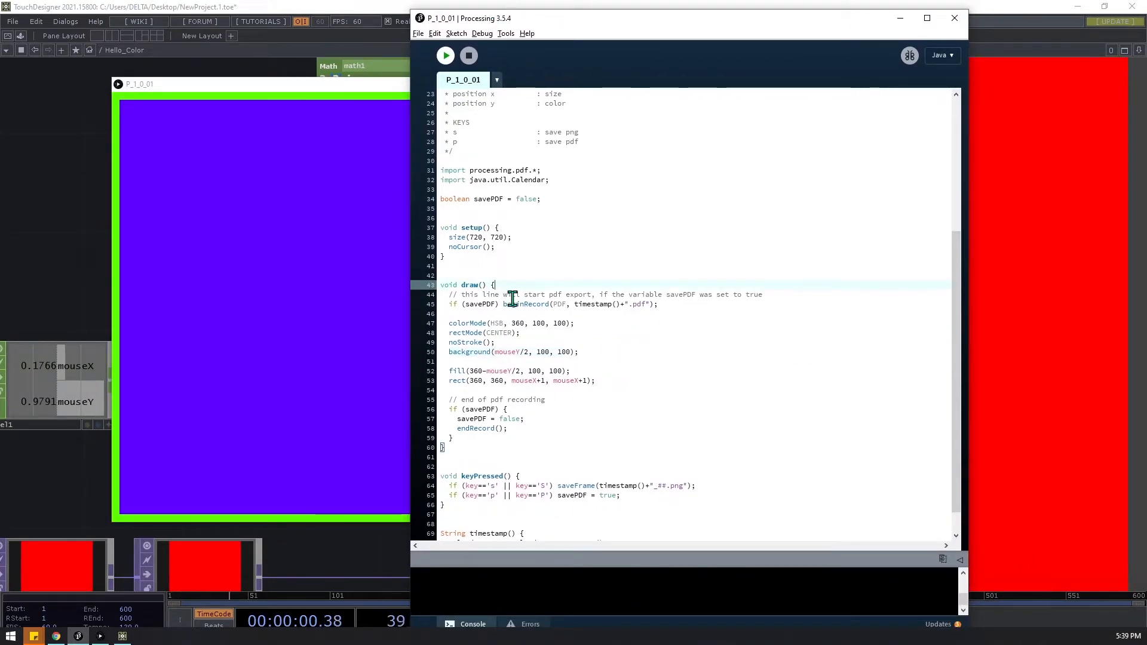
pyautogui.press('Return')
pyautogui.write('print')
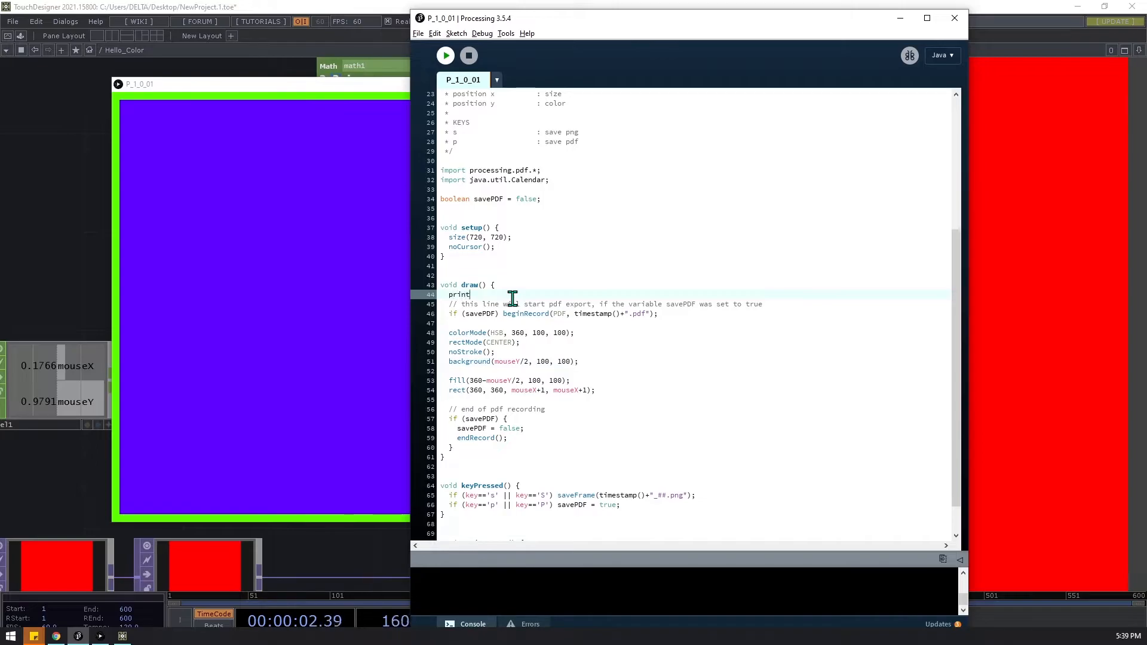
pyautogui.write('(')
pyautogui.press('BackSpace')
pyautogui.write('ln(')
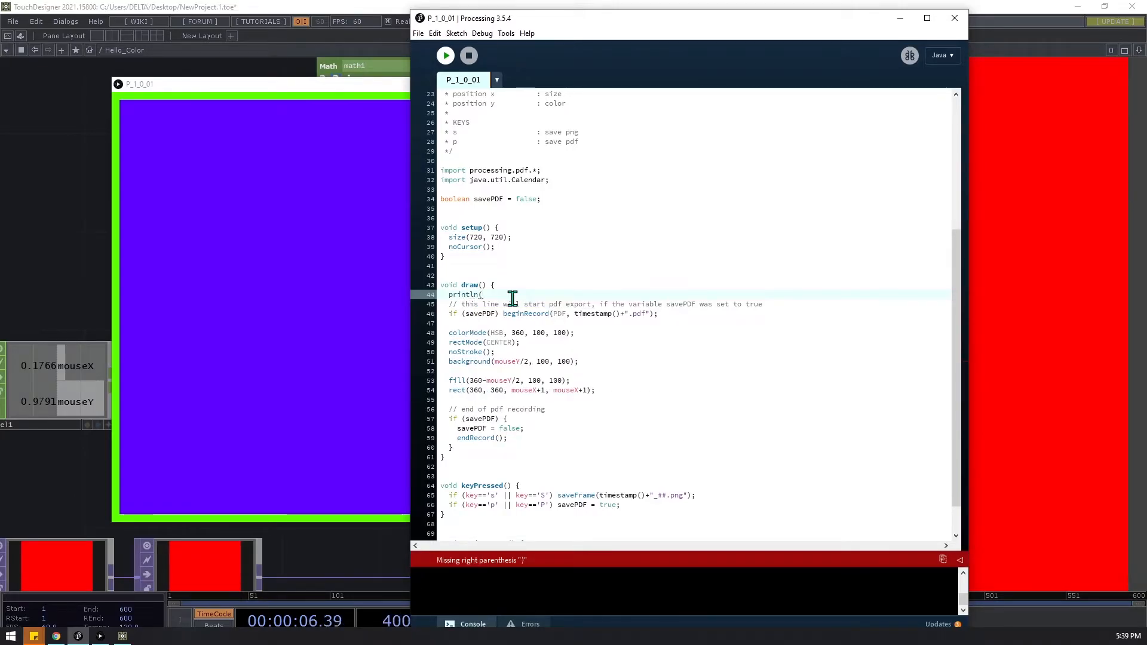
pyautogui.write('mouseY);')
# Step: Run the sketch to examine the mouseY values in the console, close it, and minimize the editor to return to TouchDesigner
pyautogui.click(445, 56)
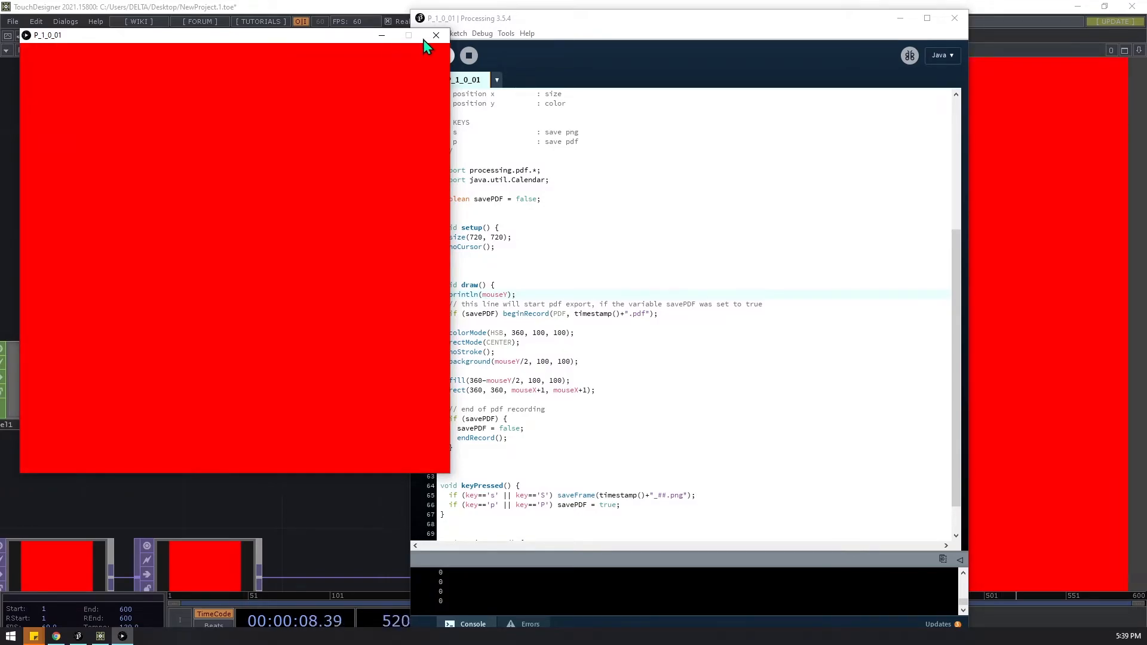
pyautogui.click(428, 38)
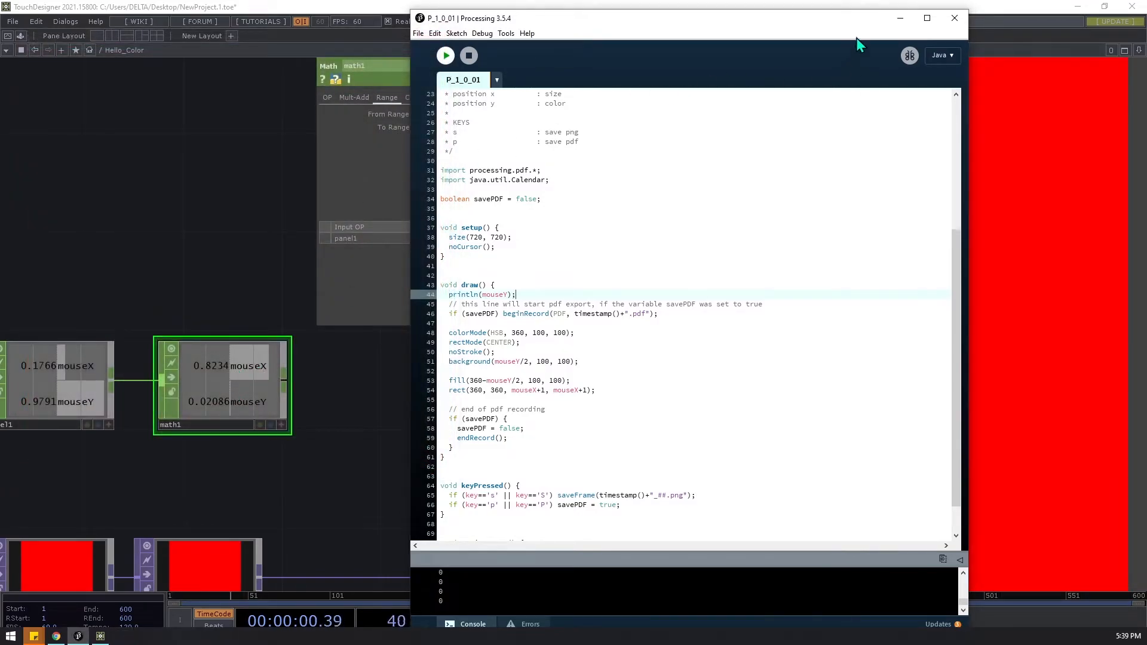
pyautogui.click(901, 18)
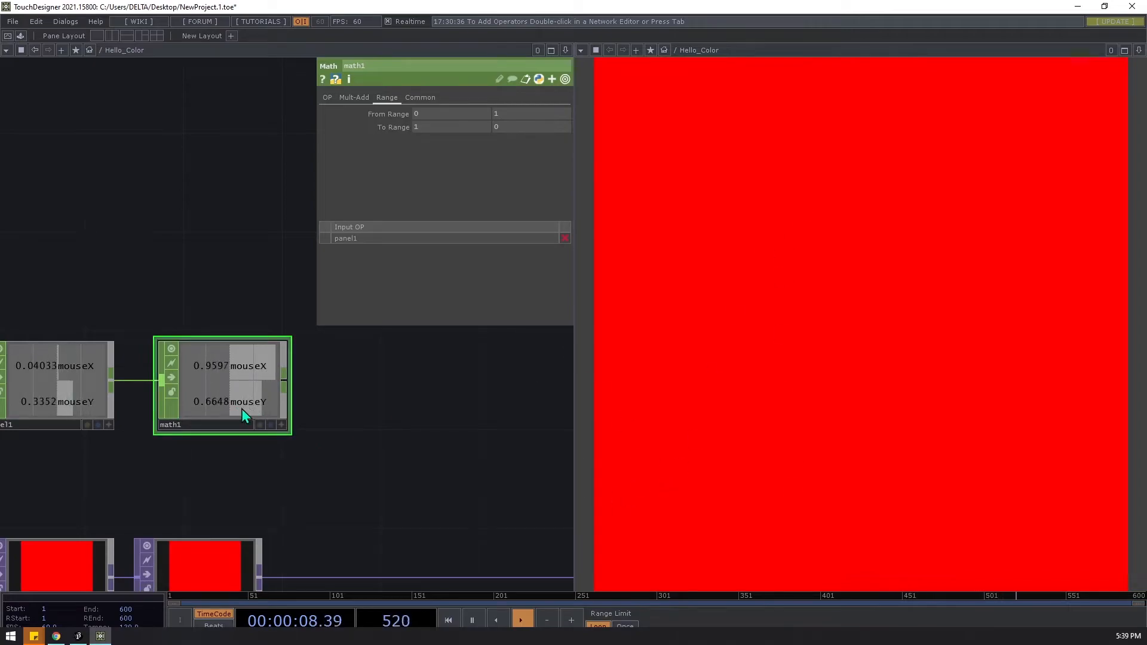
# Step: Set the first To Range value of the Math CHOP to the expression parent().height
pyautogui.moveTo(420, 439); pyautogui.dragTo(281, 424)
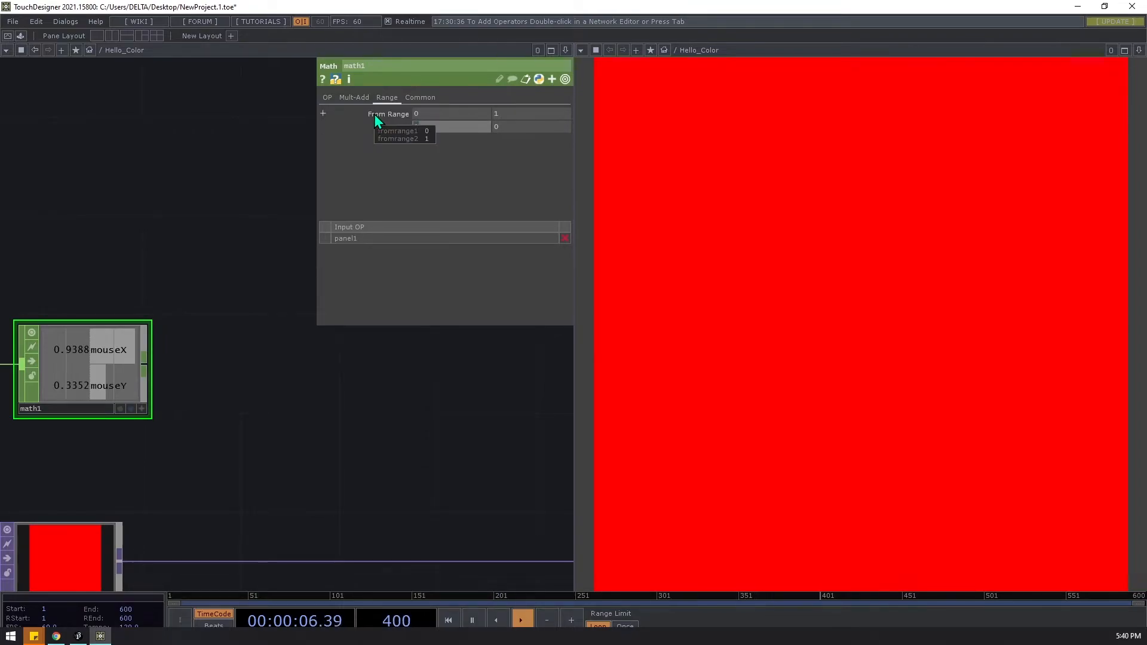
pyautogui.scroll(-2, 252, 187)
pyautogui.scroll(-2, 257, 206)
pyautogui.moveTo(221, 209); pyautogui.dragTo(68, 208)
pyautogui.scroll(4, 227, 204)
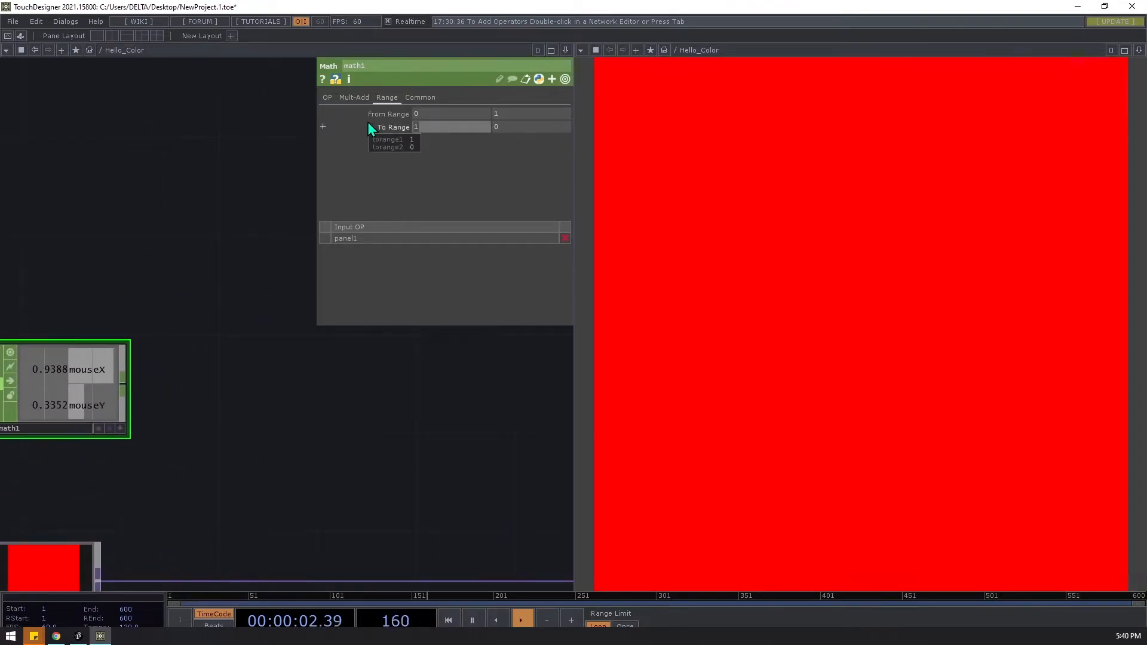
pyautogui.write('parent().height')
pyautogui.press('Return')
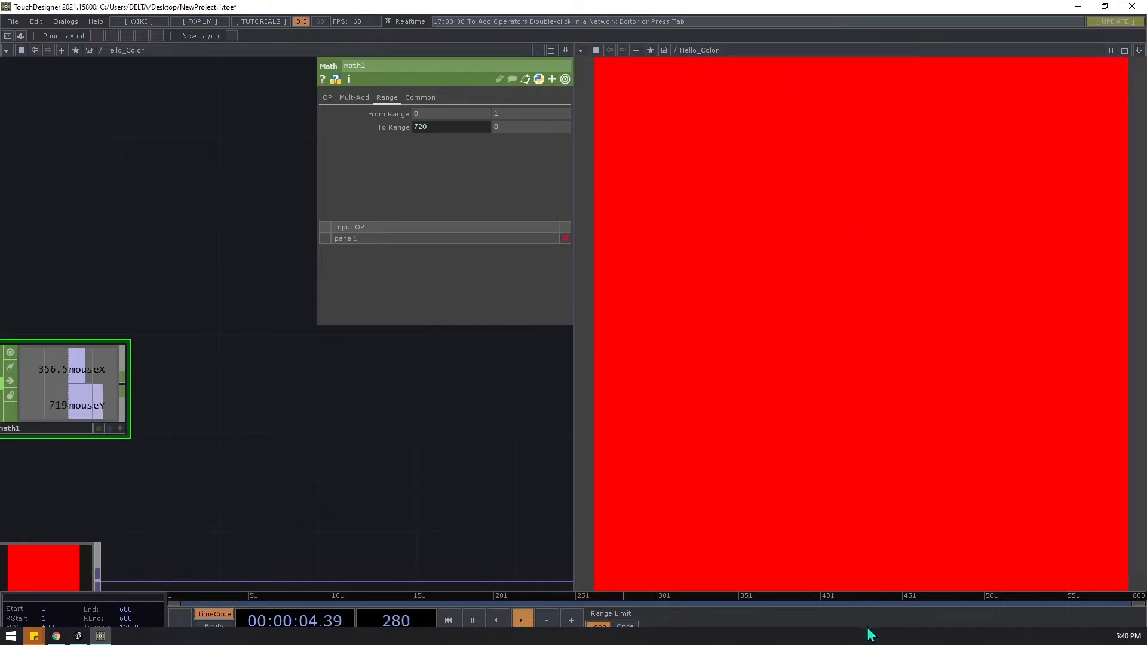
# Step: Align the Math CHOP above the HSV Adjust TOP and set its Integer option to Round
pyautogui.moveTo(224, 385); pyautogui.dragTo(350, 364)
pyautogui.moveTo(323, 406); pyautogui.dragTo(307, 378)
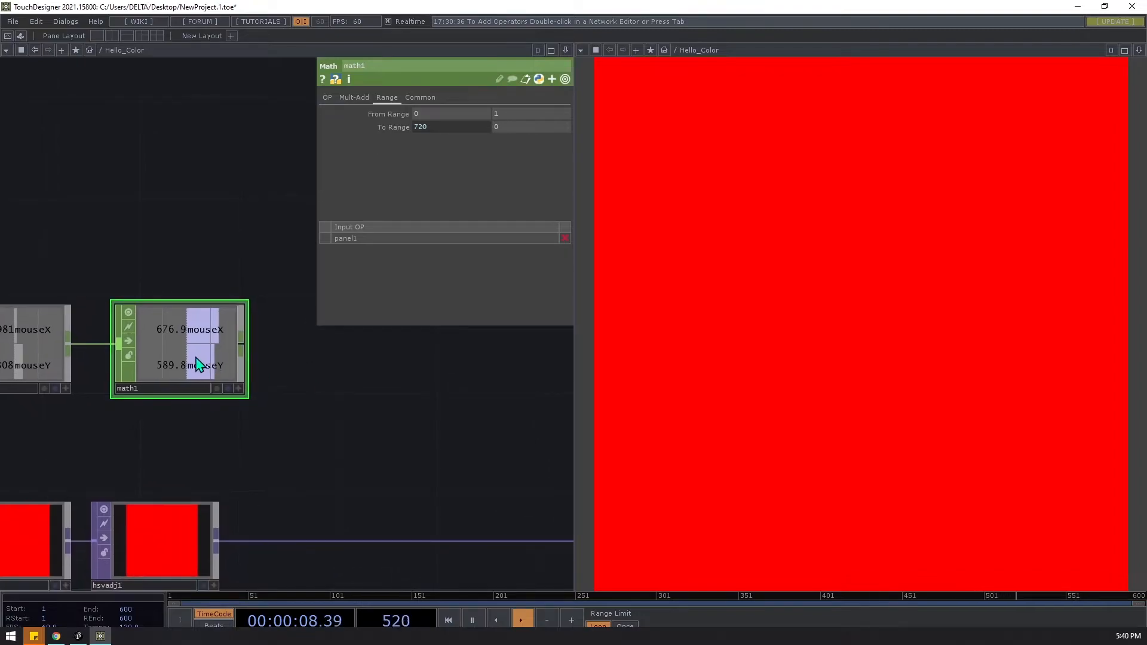
pyautogui.moveTo(197, 363); pyautogui.dragTo(173, 364)
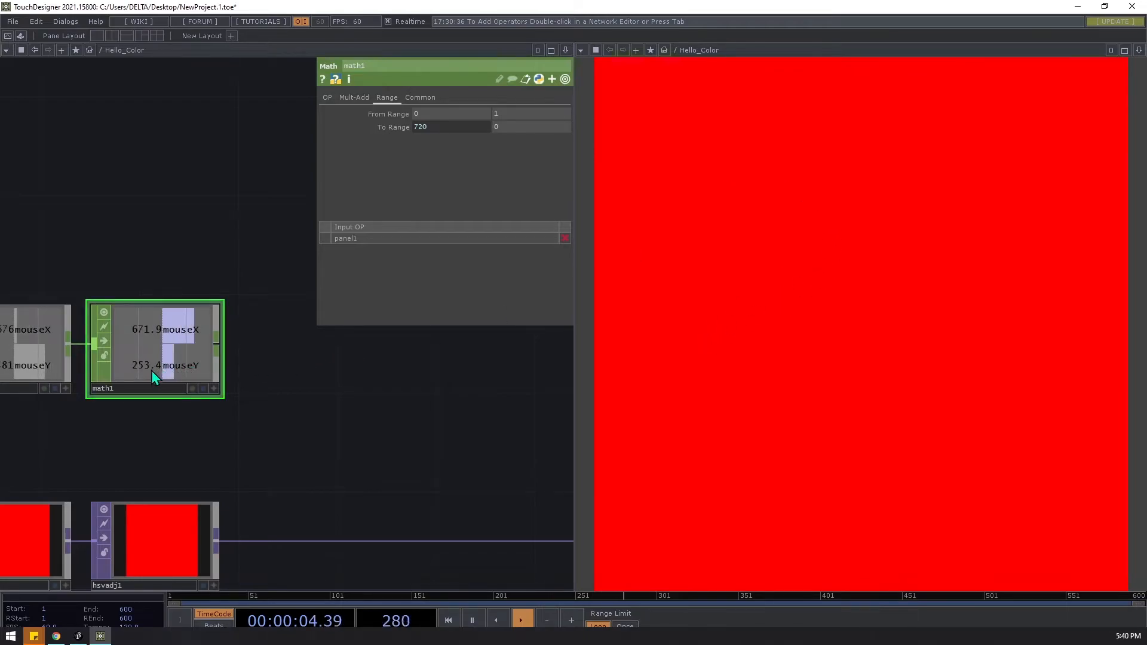
pyautogui.click(328, 99)
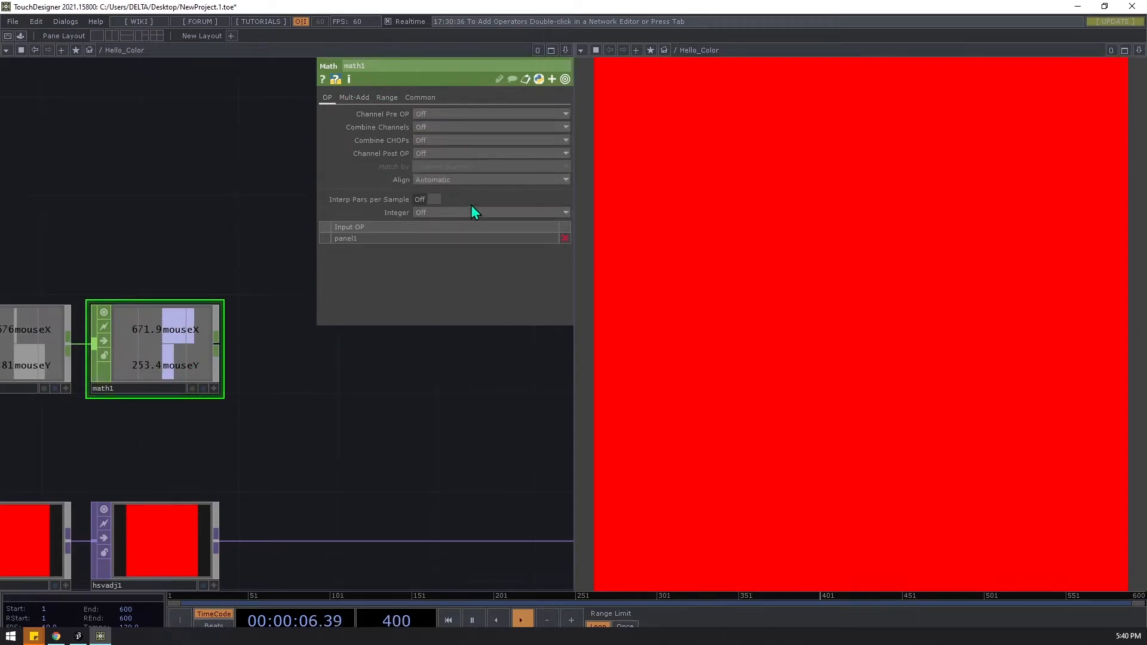
pyautogui.click(416, 214)
pyautogui.click(432, 255)
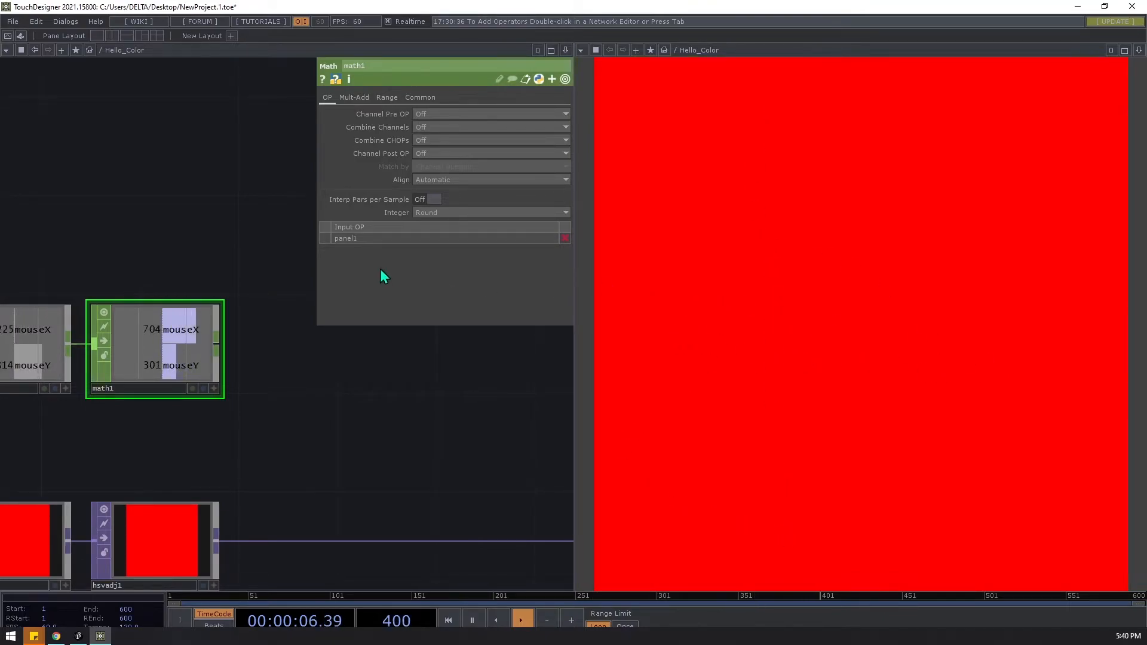
pyautogui.moveTo(268, 364); pyautogui.dragTo(296, 362)
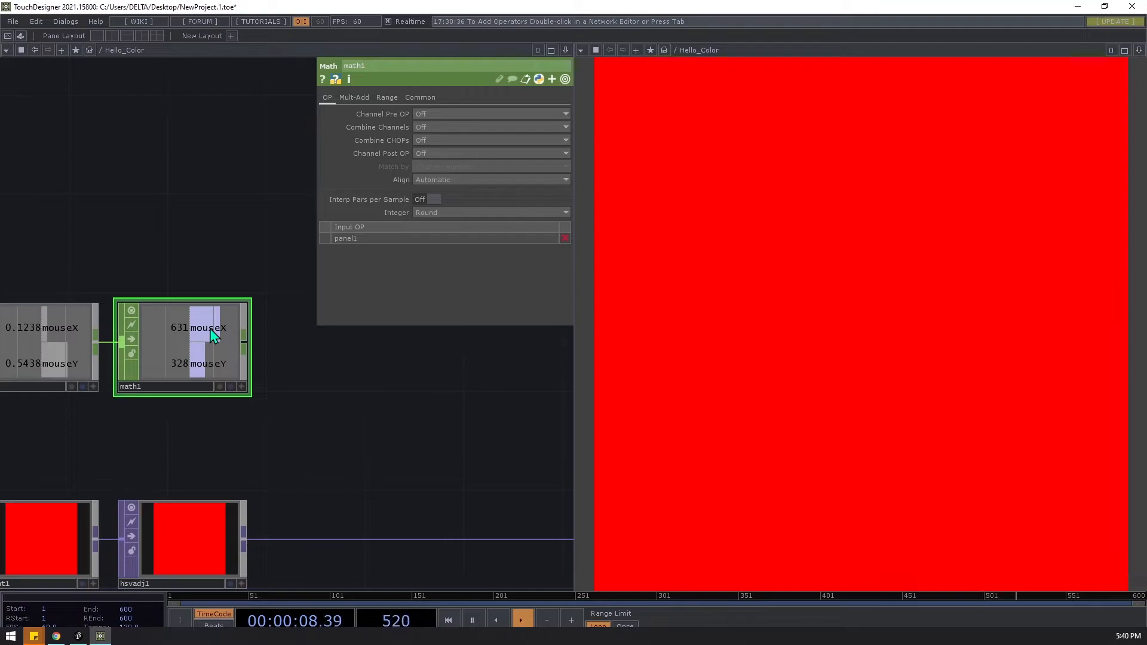
pyautogui.moveTo(189, 341); pyautogui.dragTo(312, 341)
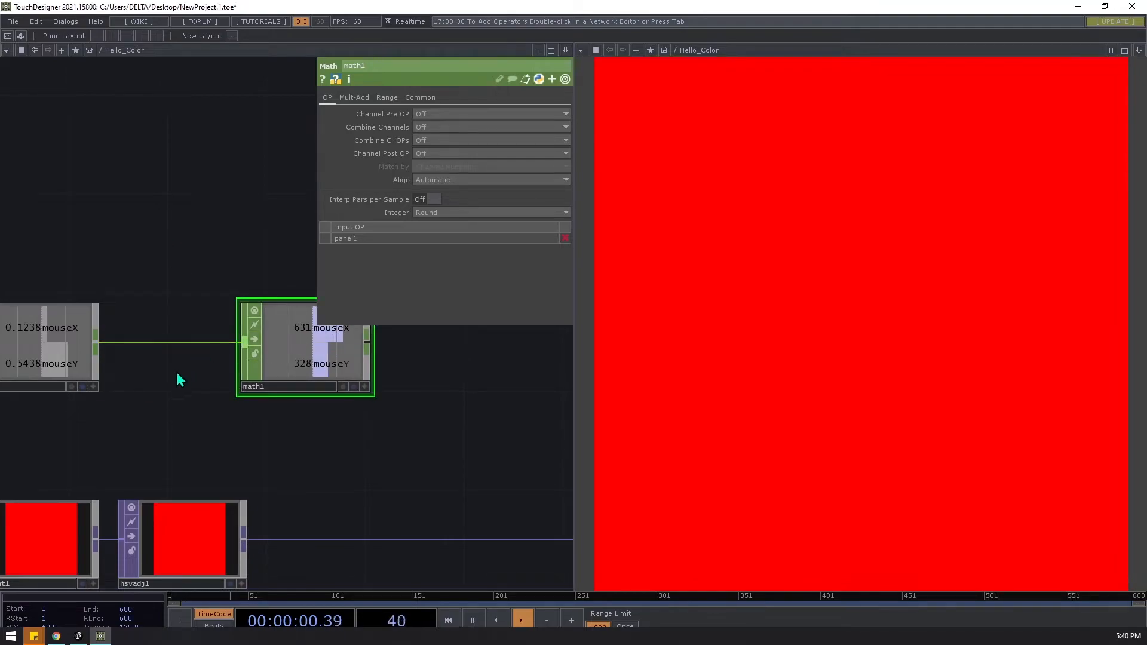
pyautogui.moveTo(118, 275); pyautogui.dragTo(140, 341)
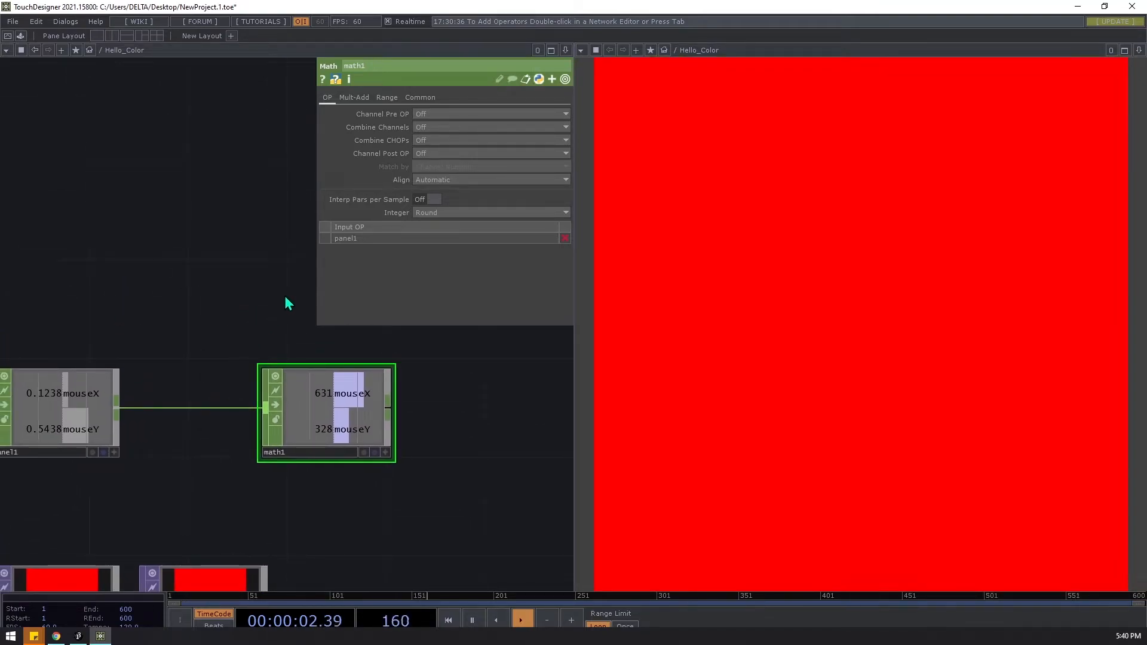
pyautogui.moveTo(299, 406); pyautogui.dragTo(349, 407)
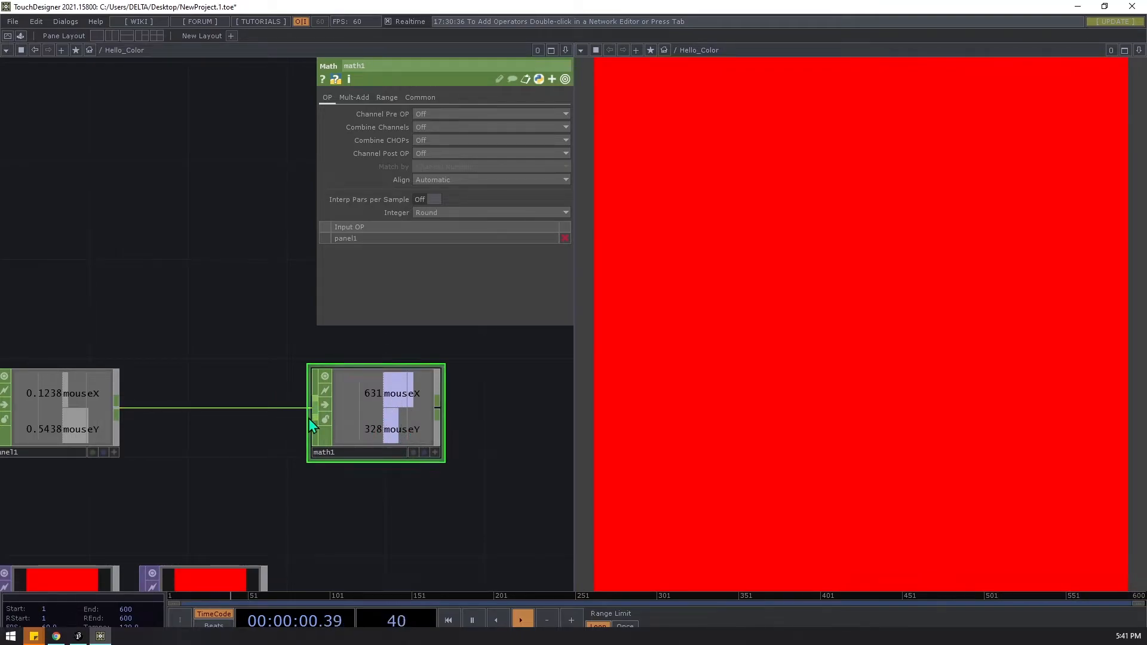
pyautogui.moveTo(397, 432); pyautogui.dragTo(230, 427)
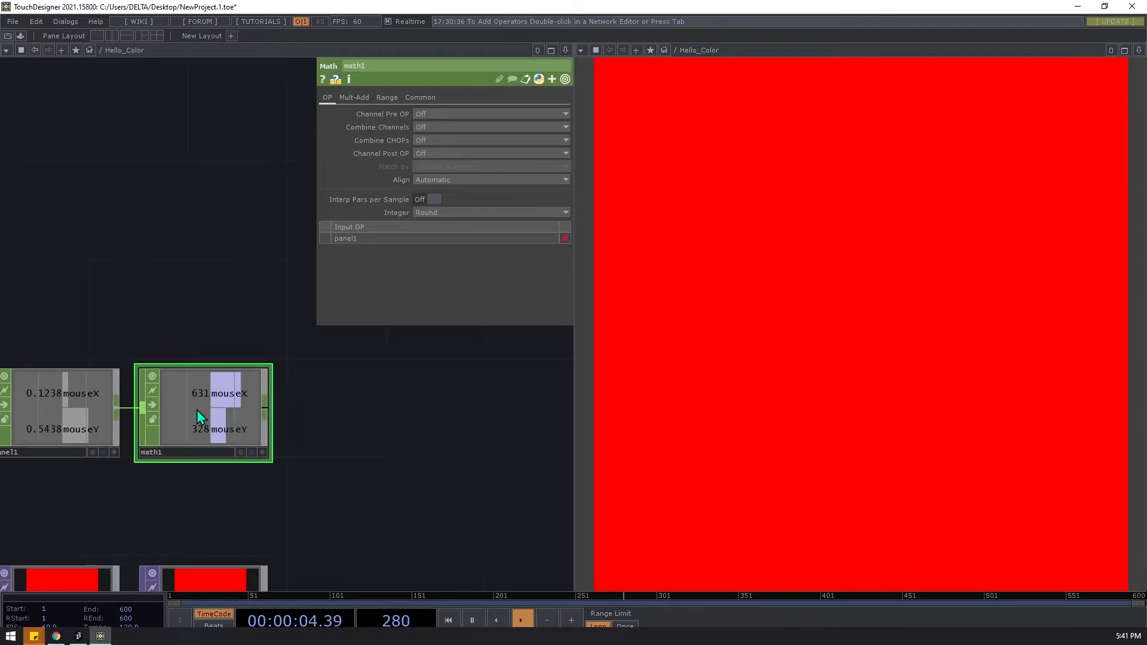
# Step: Limit the Math CHOP's Scope to the mouseY channel
pyautogui.click(420, 98)
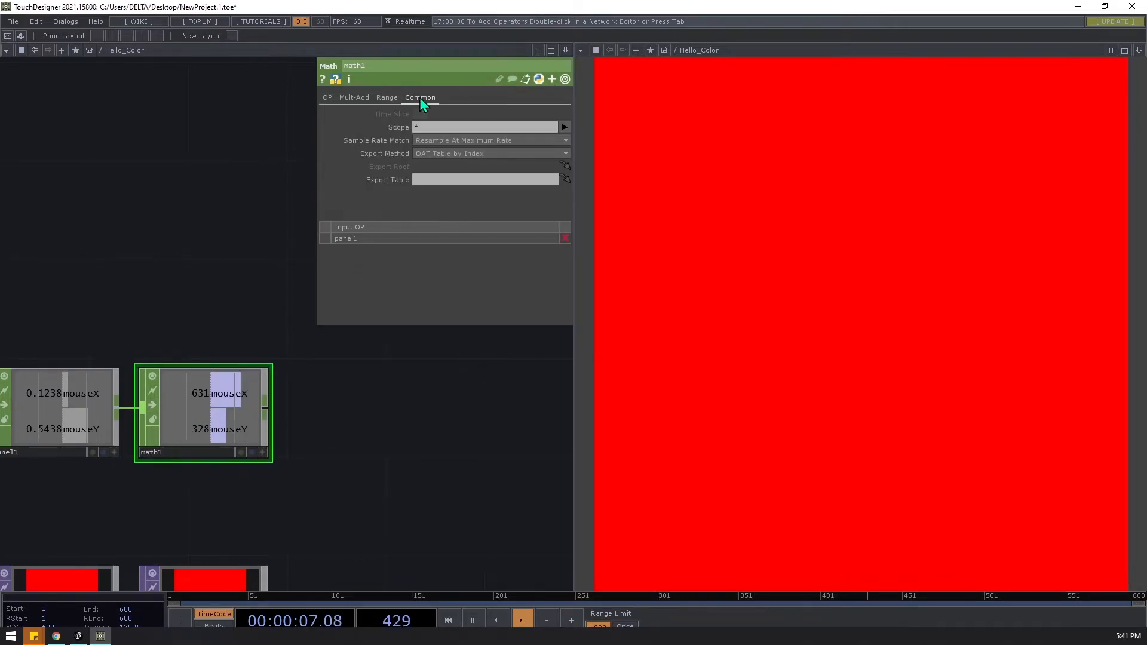
pyautogui.click(564, 127)
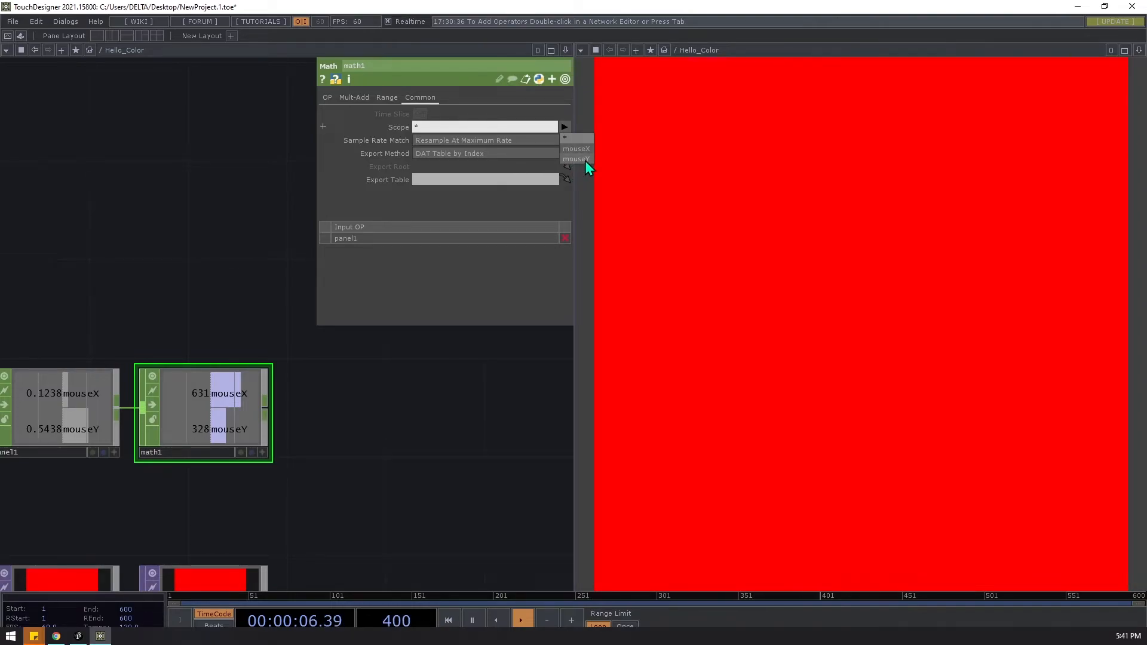
pyautogui.click(585, 160)
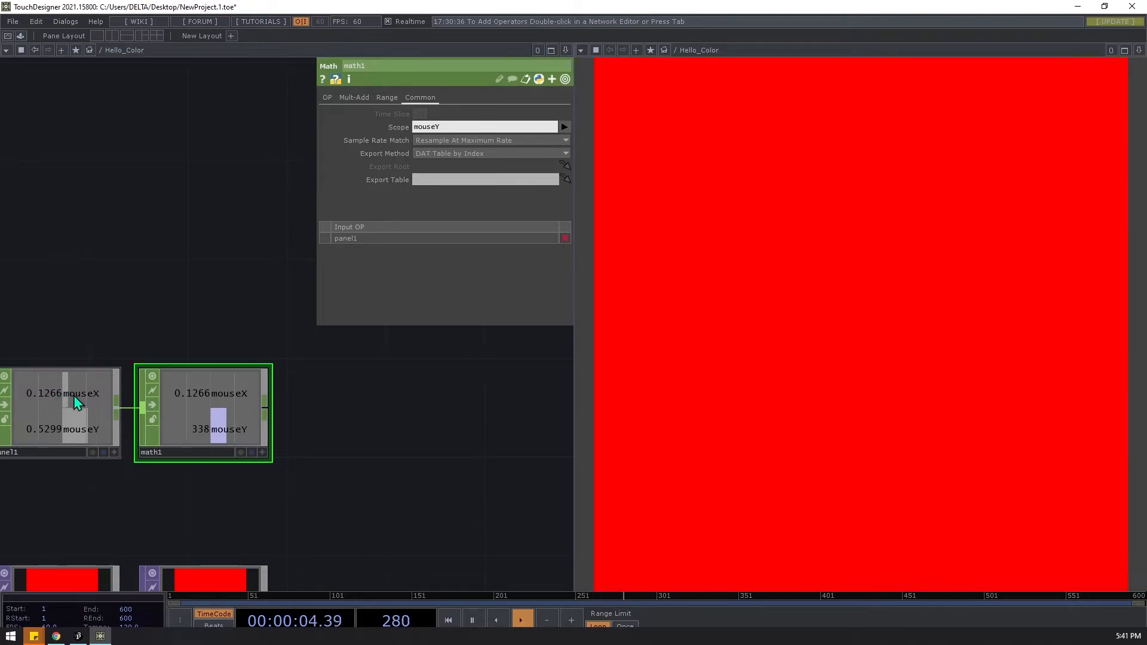
pyautogui.moveTo(61, 318); pyautogui.dragTo(109, 341)
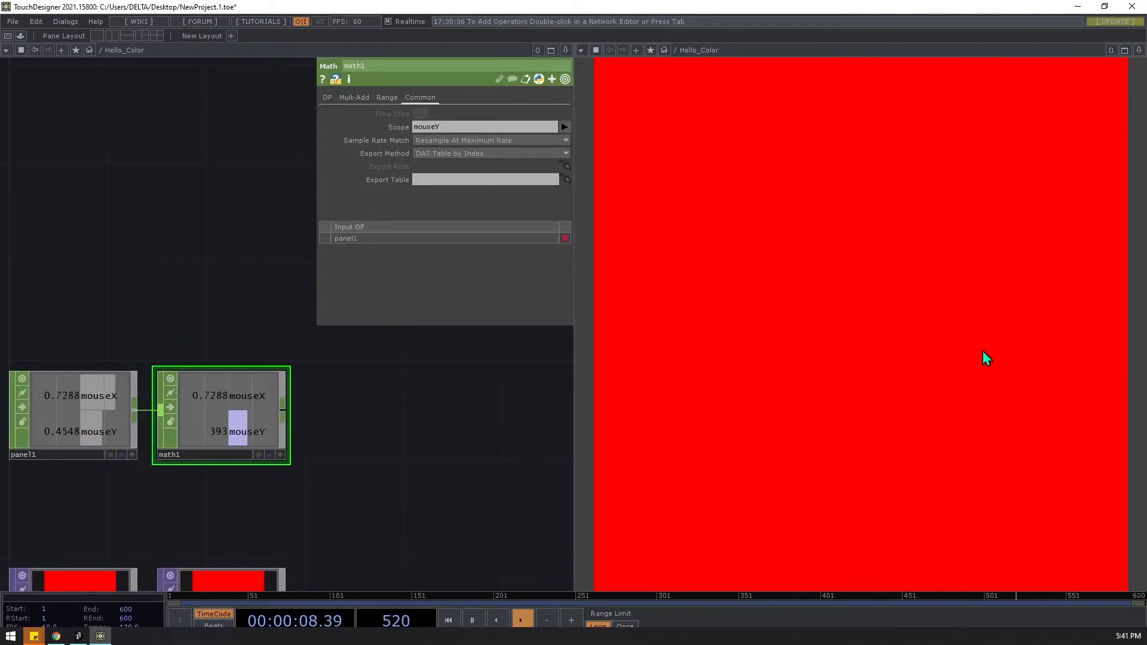
# Step: Add a Null CHOP after the Math CHOP and place it directly above the bg operator
pyautogui.scroll(-5, 174, 385)
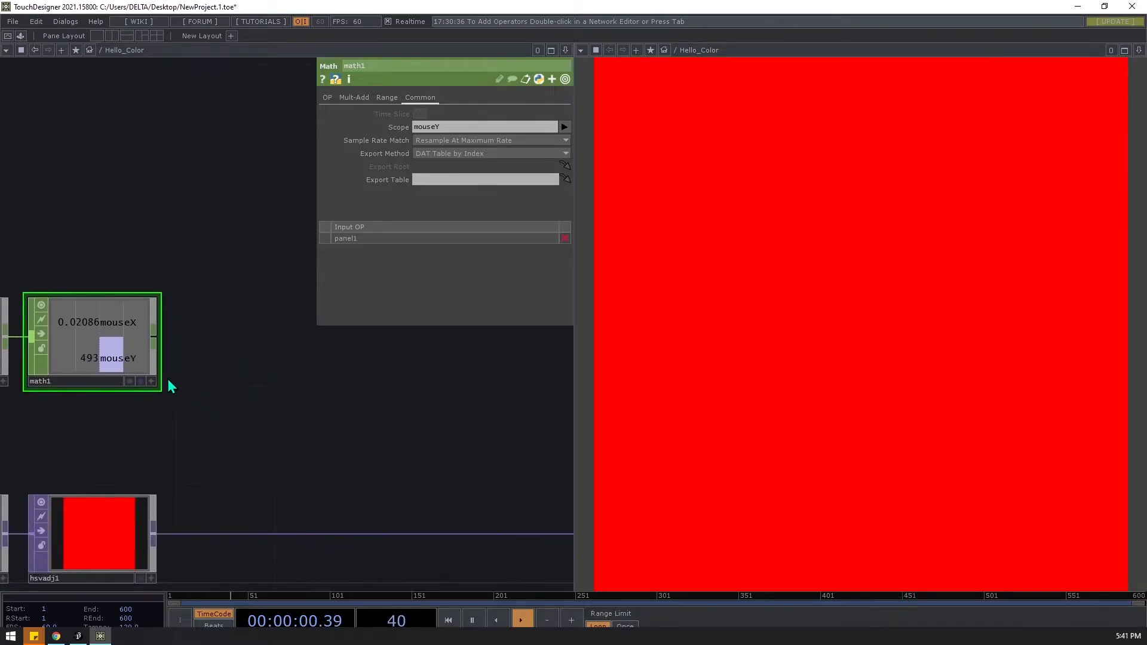
pyautogui.hotkey('ctrl', 'alt', 'n')
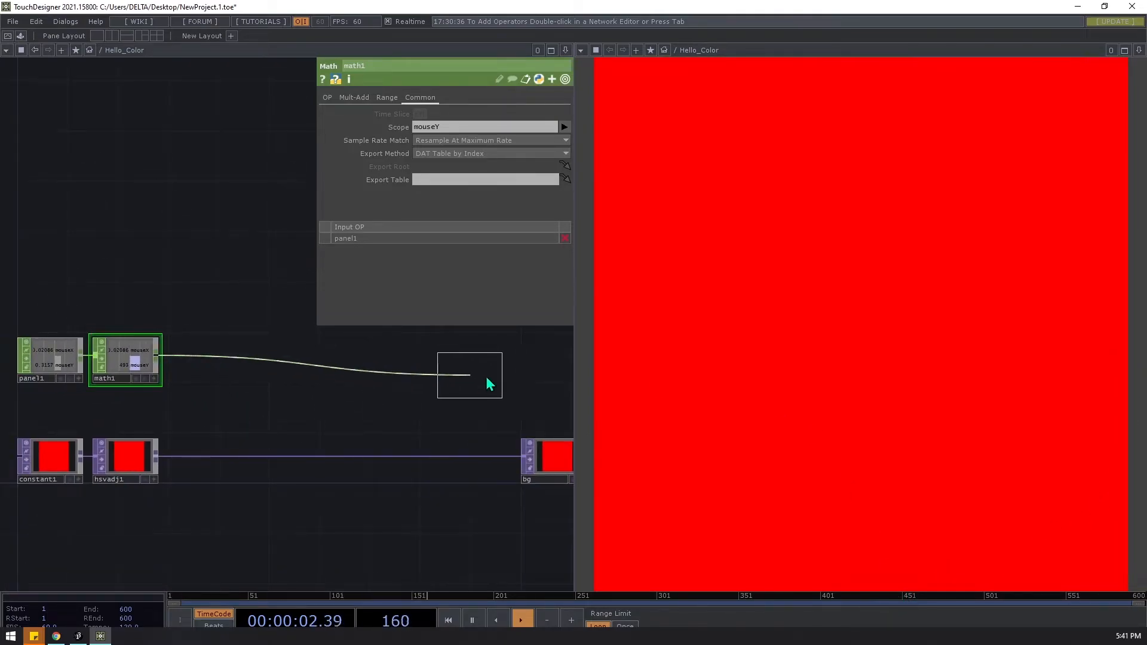
pyautogui.click(547, 364)
pyautogui.moveTo(492, 363); pyautogui.dragTo(502, 356)
pyautogui.moveTo(305, 330); pyautogui.dragTo(205, 300)
# Step: Reference the Null CHOP's mouseY channel in the HSV Adjust TOP's Hue Offset as op('null1')['mouseY']
pyautogui.moveTo(461, 332); pyautogui.dragTo(494, 350)
pyautogui.click(497, 342)
pyautogui.moveTo(519, 329); pyautogui.dragTo(446, 196)
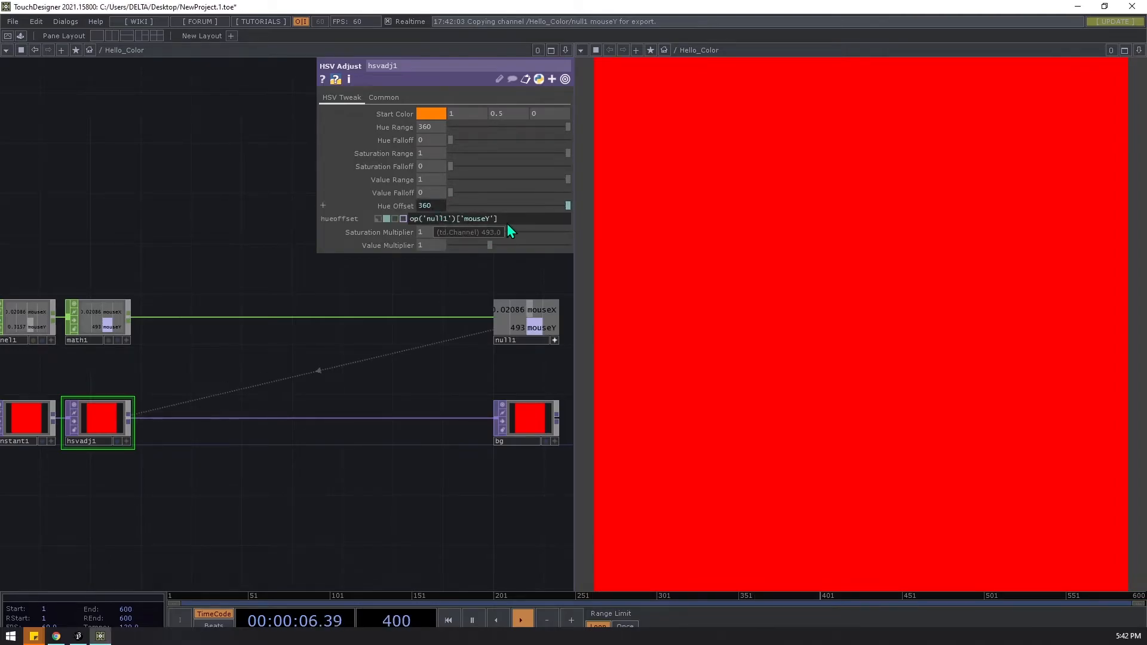
# Step: Check the background line in the Processing sketch, and change the HSV Adjust TOP's Hue Offset expression to op('null1')['mouseY']/2
pyautogui.hotkey('alt', 'Tab')
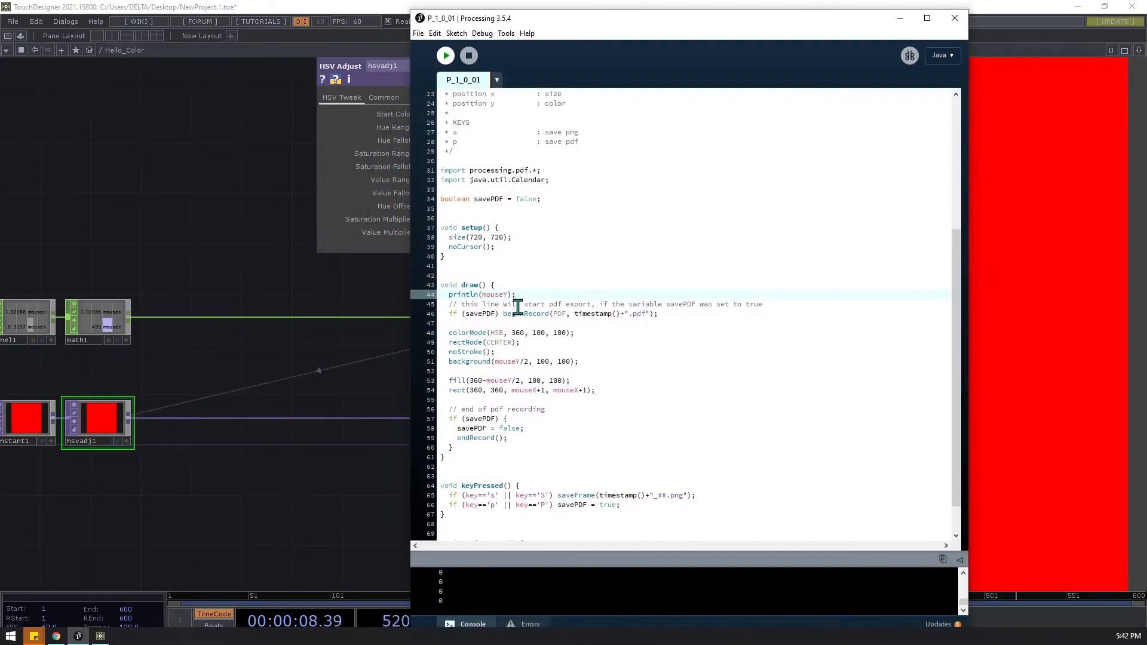
pyautogui.click(300, 196)
pyautogui.click(421, 206)
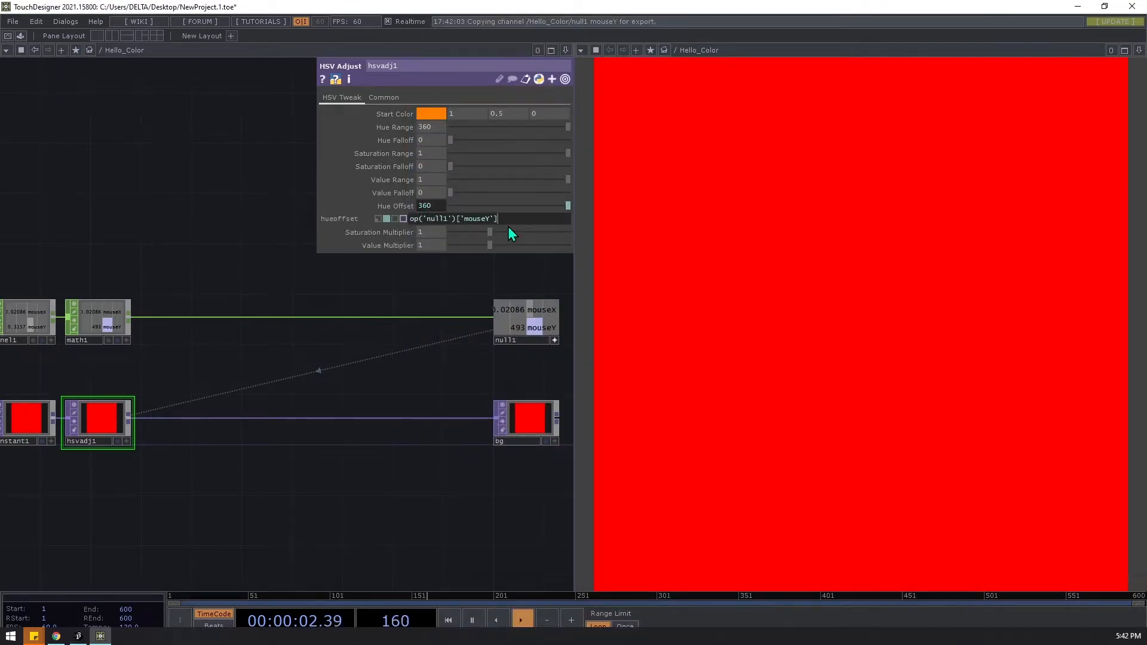
pyautogui.write('/2')
pyautogui.press('Return')
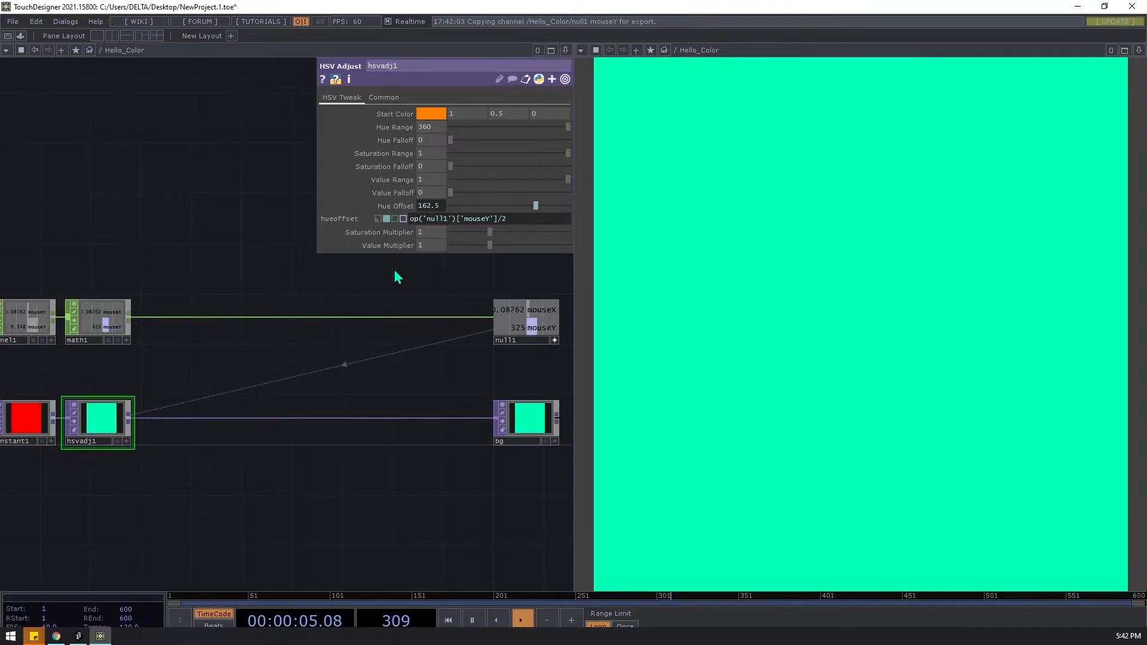
pyautogui.moveTo(310, 483); pyautogui.dragTo(383, 478)
# Step: Switch to Processing, run the P_1_0_01 sketch, and arrange its output window beside the code window
pyautogui.hotkey('alt', 'Tab')
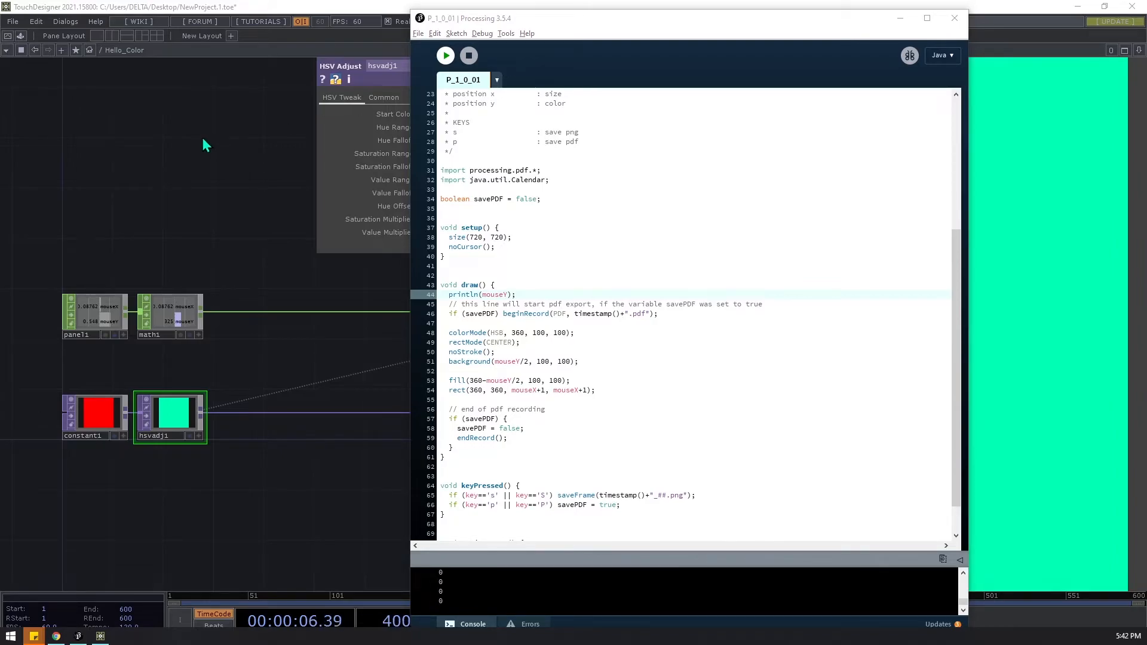
pyautogui.hotkey('alt', 'Tab')
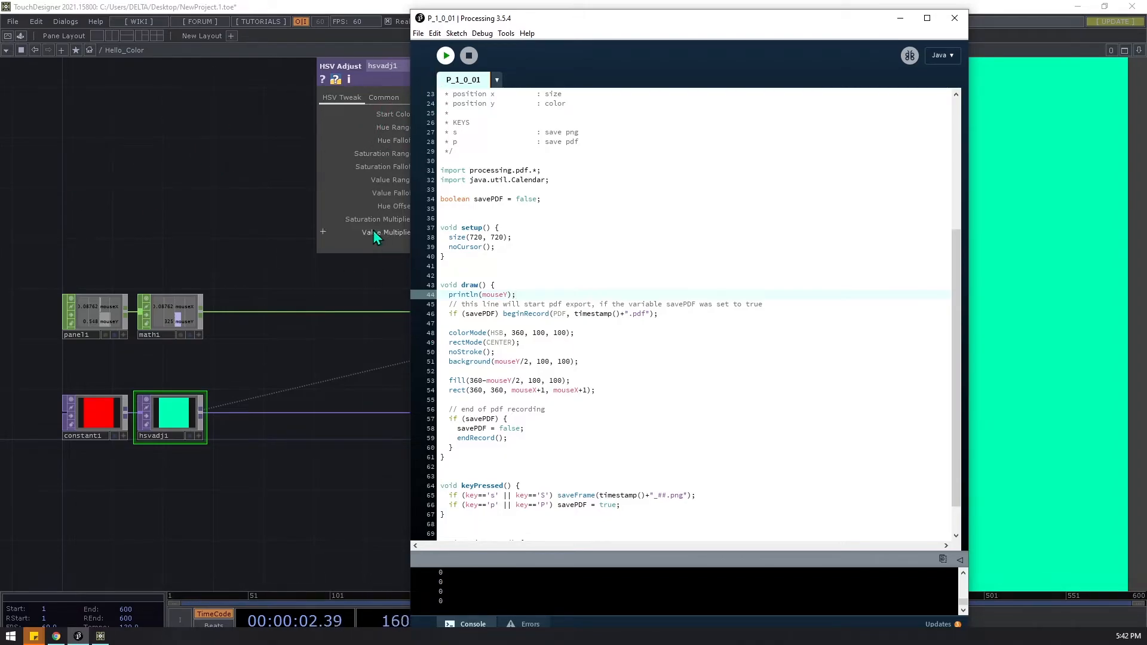
pyautogui.click(448, 57)
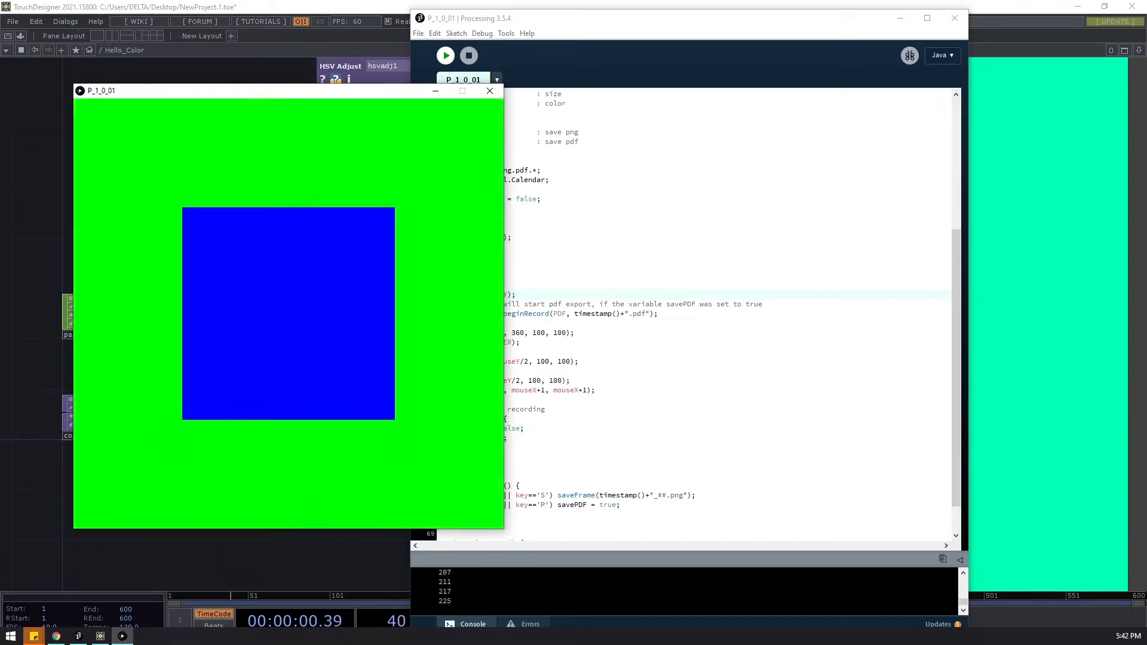
pyautogui.moveTo(325, 91)
pyautogui.mouseDown()
pyautogui.moveTo(554, 179)
pyautogui.moveTo(758, 238)
pyautogui.moveTo(804, 110)
pyautogui.mouseUp()
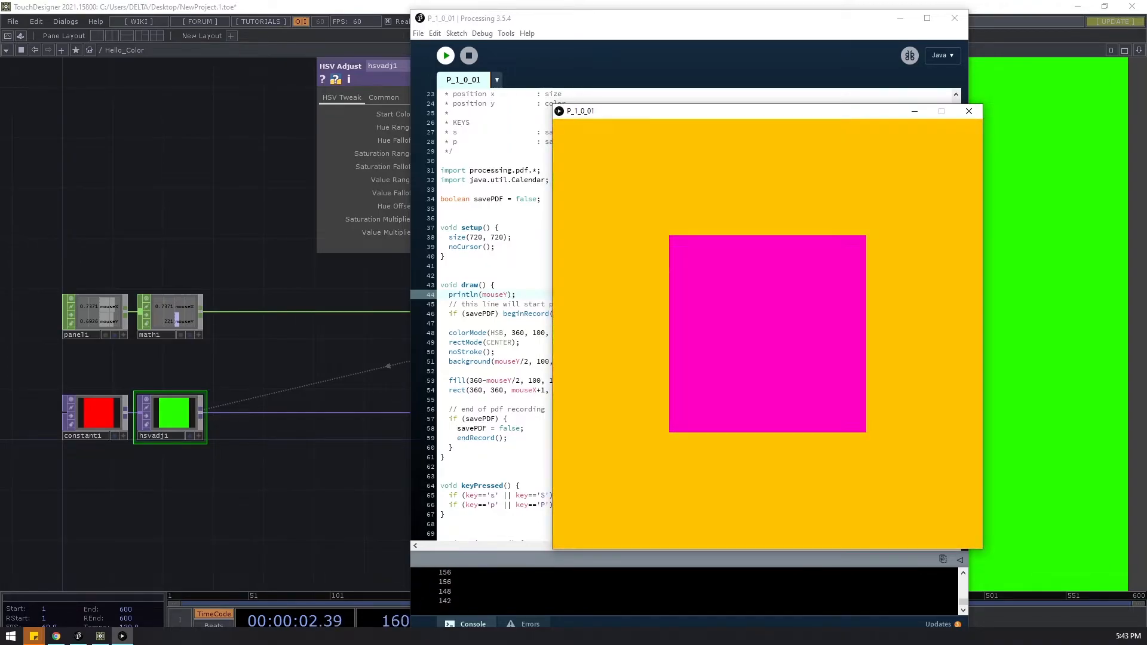
pyautogui.moveTo(519, 19); pyautogui.dragTo(132, 20)
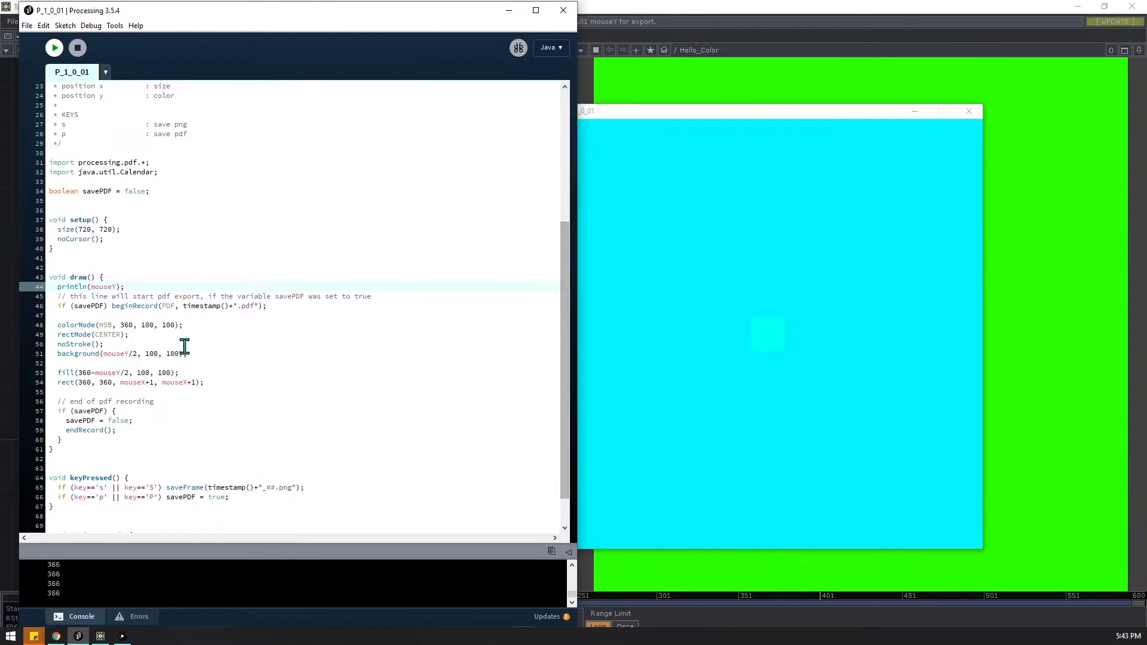
# Step: Examine the rectMode, fill and rect lines in the sketch's draw function
pyautogui.moveTo(60, 338); pyautogui.dragTo(117, 337)
pyautogui.moveTo(48, 374); pyautogui.dragTo(210, 379)
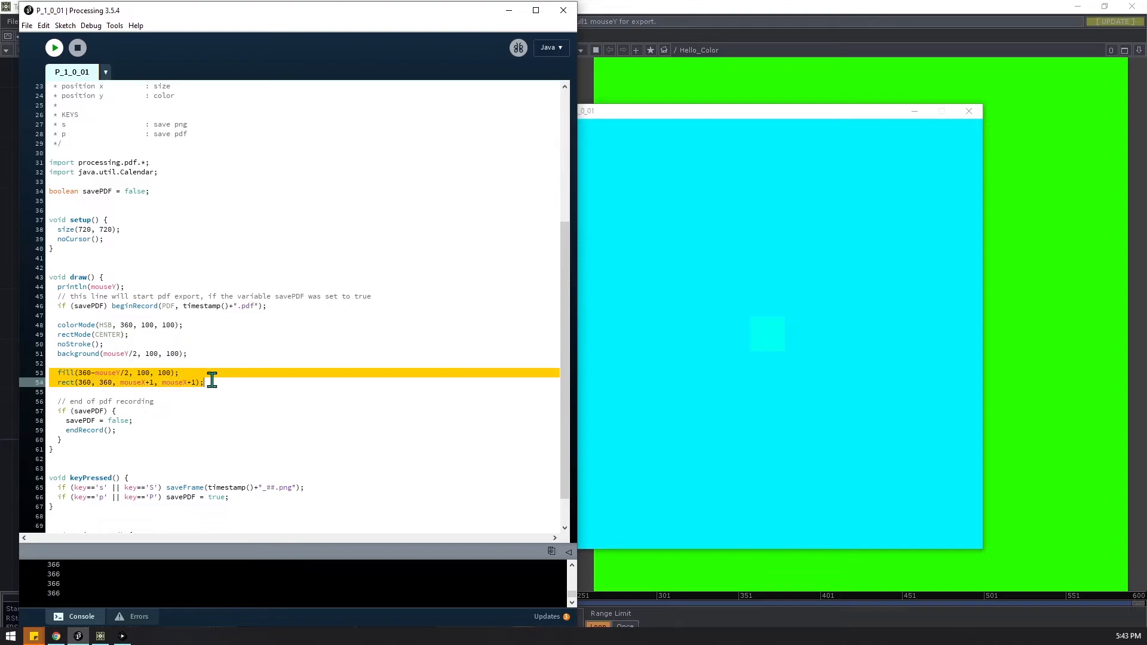
pyautogui.click(87, 335)
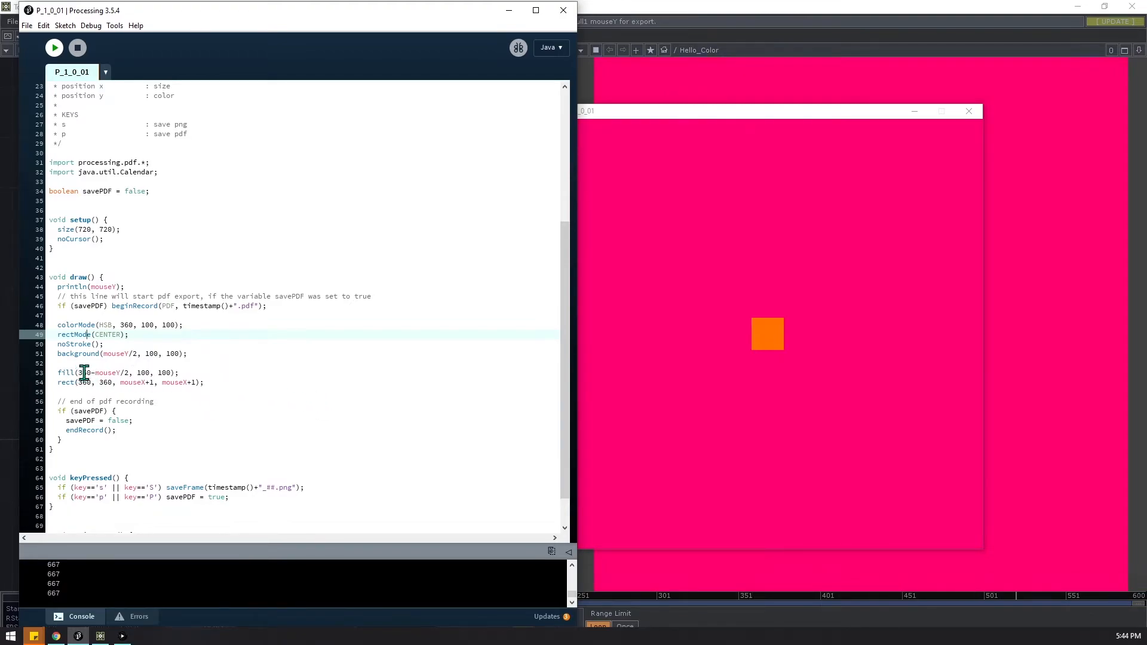
pyautogui.click(106, 373)
# Step: Switch back to TouchDesigner, duplicate the HSV Adjust TOP, and place the copy directly below the original
pyautogui.hotkey('alt', 'Tab')
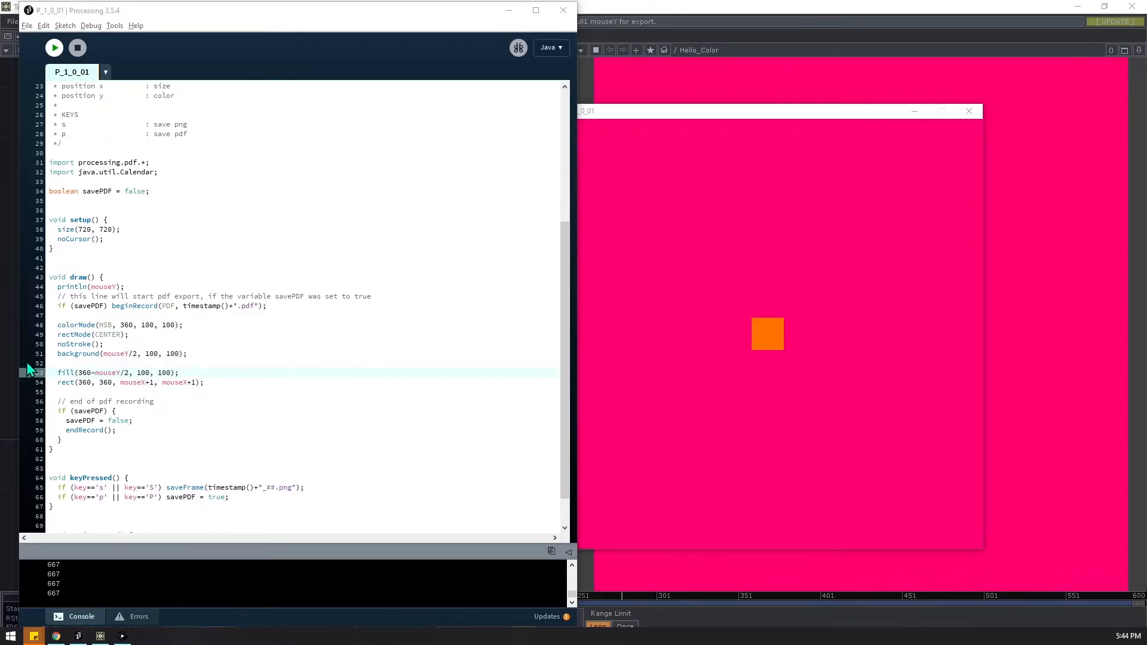
pyautogui.hotkey('alt', 'Tab')
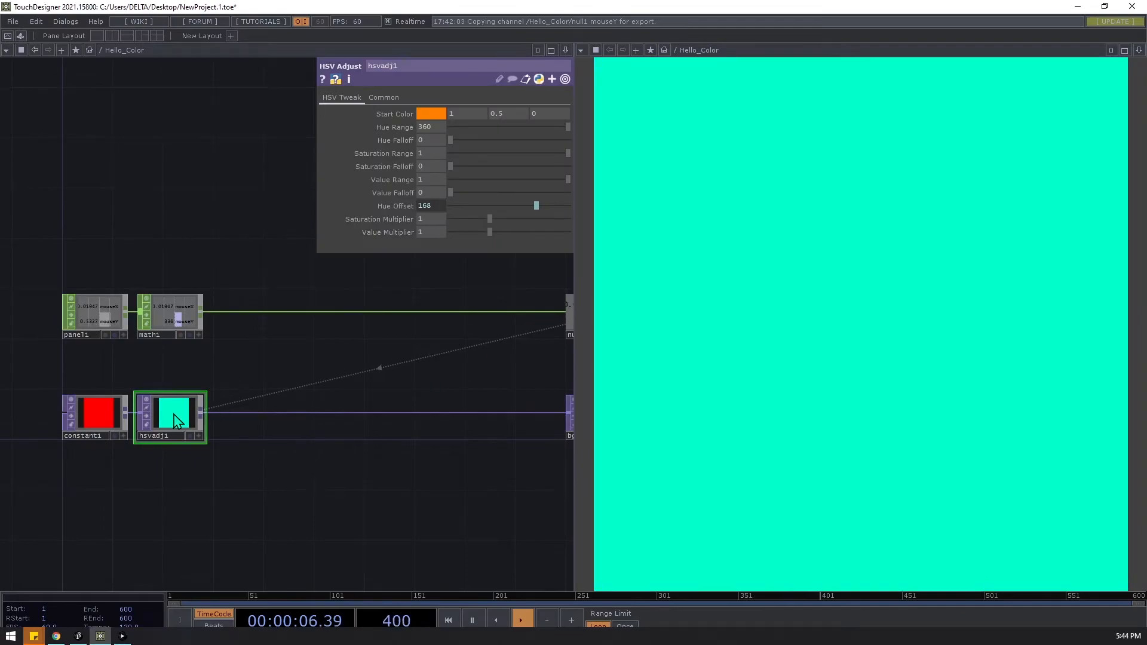
pyautogui.hotkey('ctrl', 'c')
pyautogui.hotkey('ctrl', 'v')
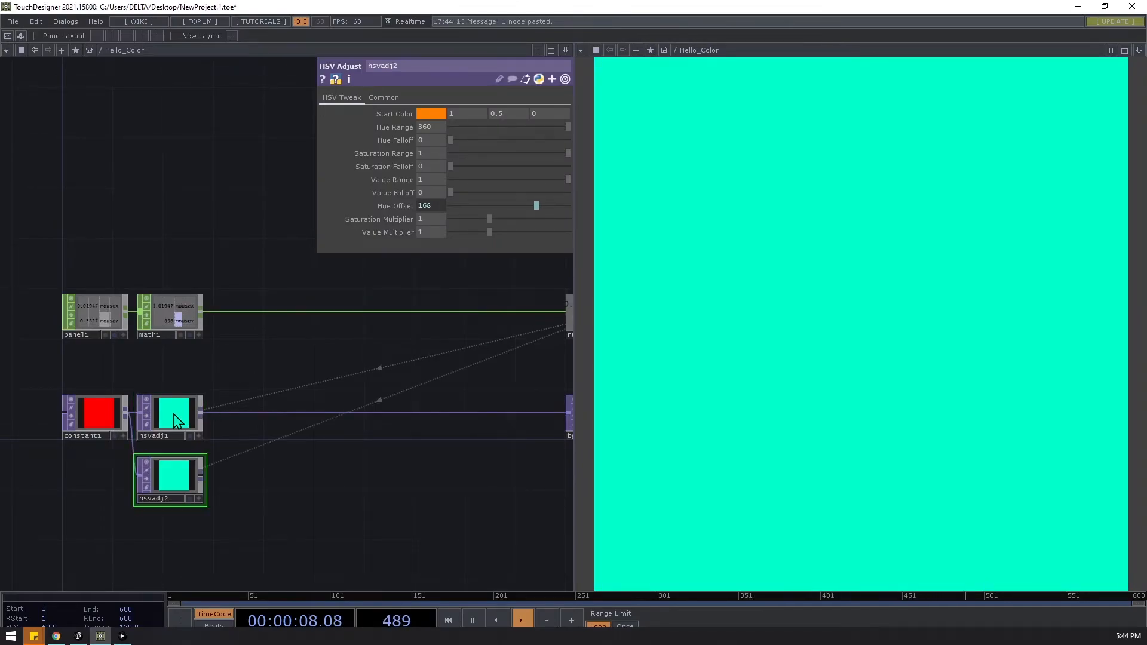
pyautogui.click(185, 467)
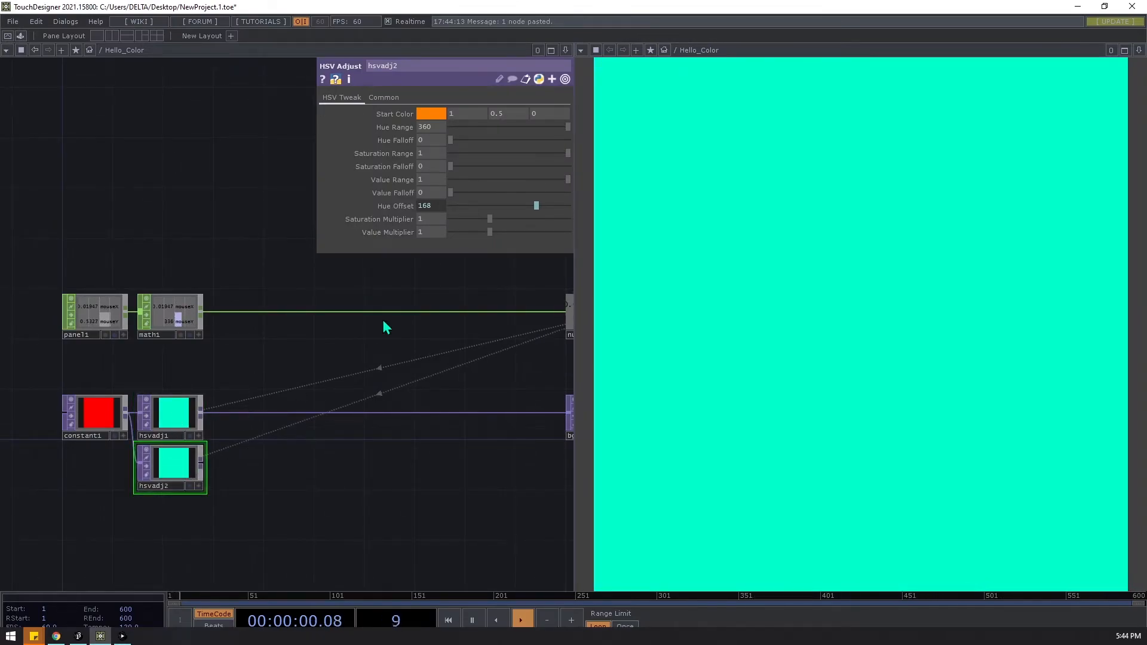
# Step: Change the duplicated HSV Adjust TOP's Hue Offset expression to 360-op('null1')['mouseY']/2
pyautogui.click(417, 206)
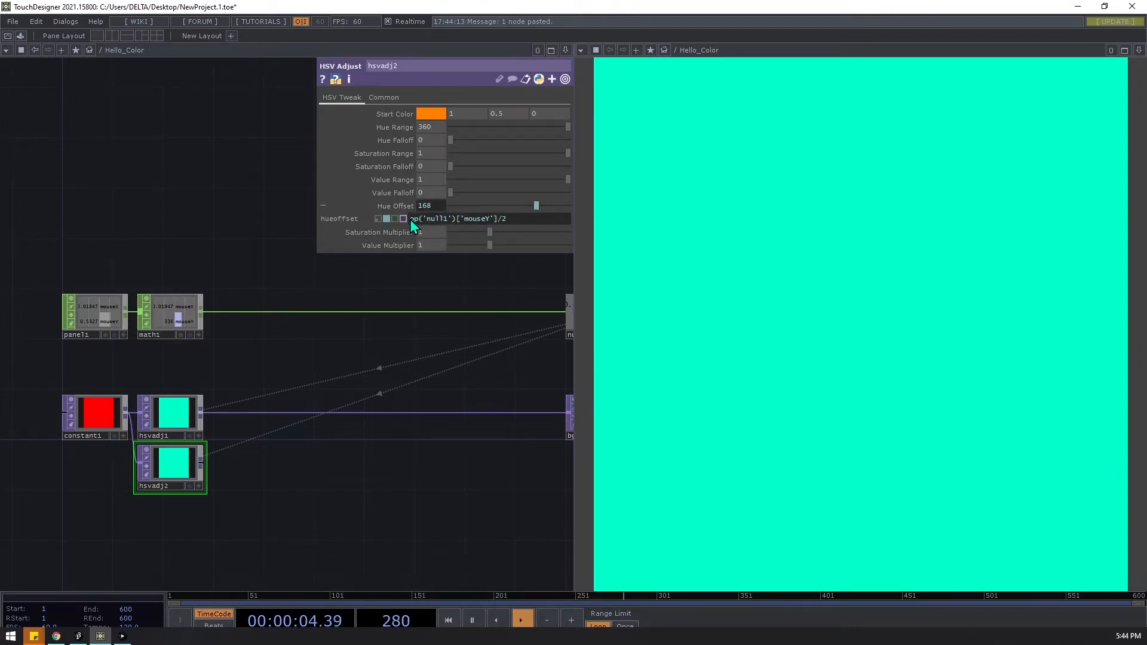
pyautogui.write('360')
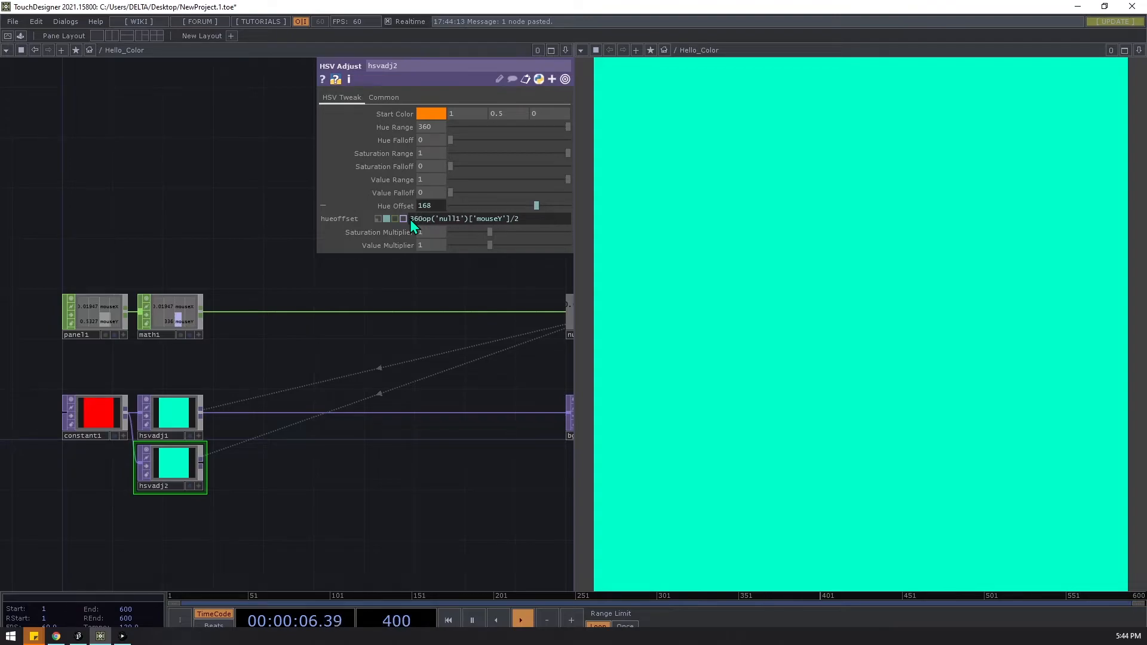
pyautogui.write('-')
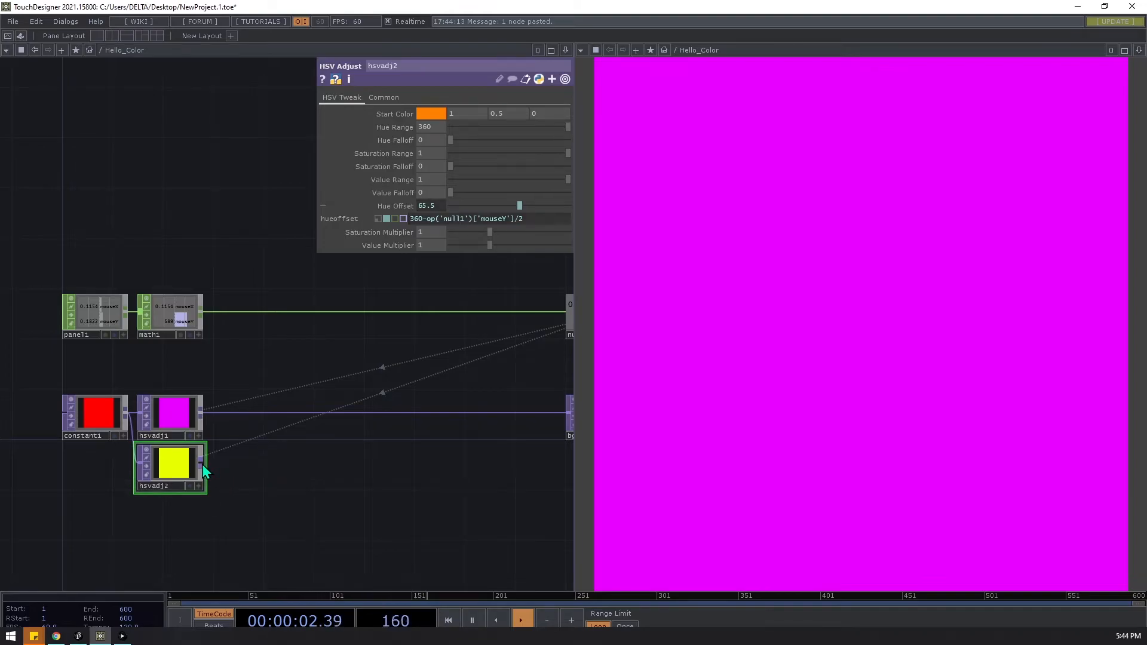
# Step: Add a Transform TOP after the duplicated HSV Adjust TOP and scale it to 0.6 on both axes
pyautogui.rightClick(202, 464)
pyautogui.write('tr')
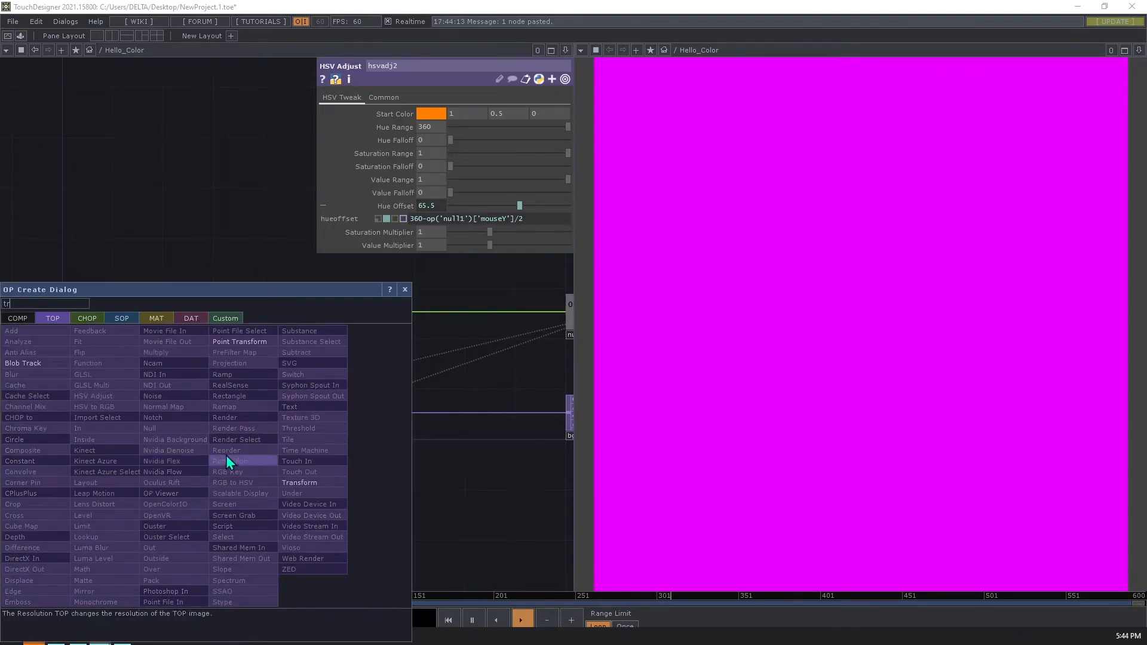
pyautogui.click(304, 482)
pyautogui.click(249, 482)
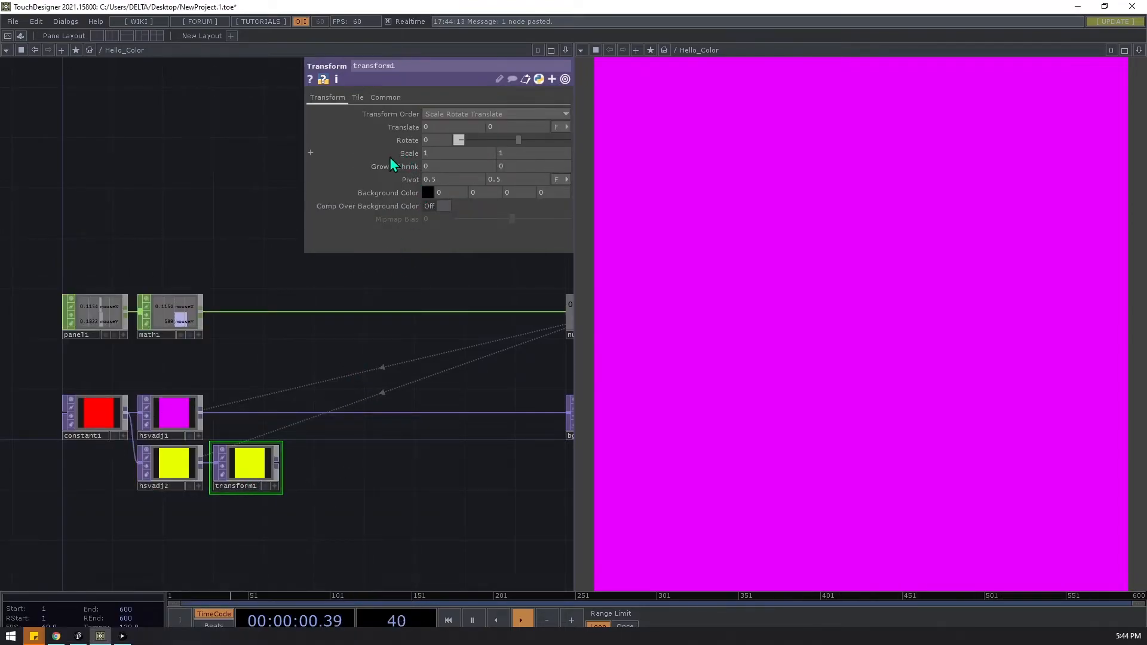
pyautogui.click(310, 153)
pyautogui.moveTo(406, 155); pyautogui.dragTo(352, 338, button='middle')
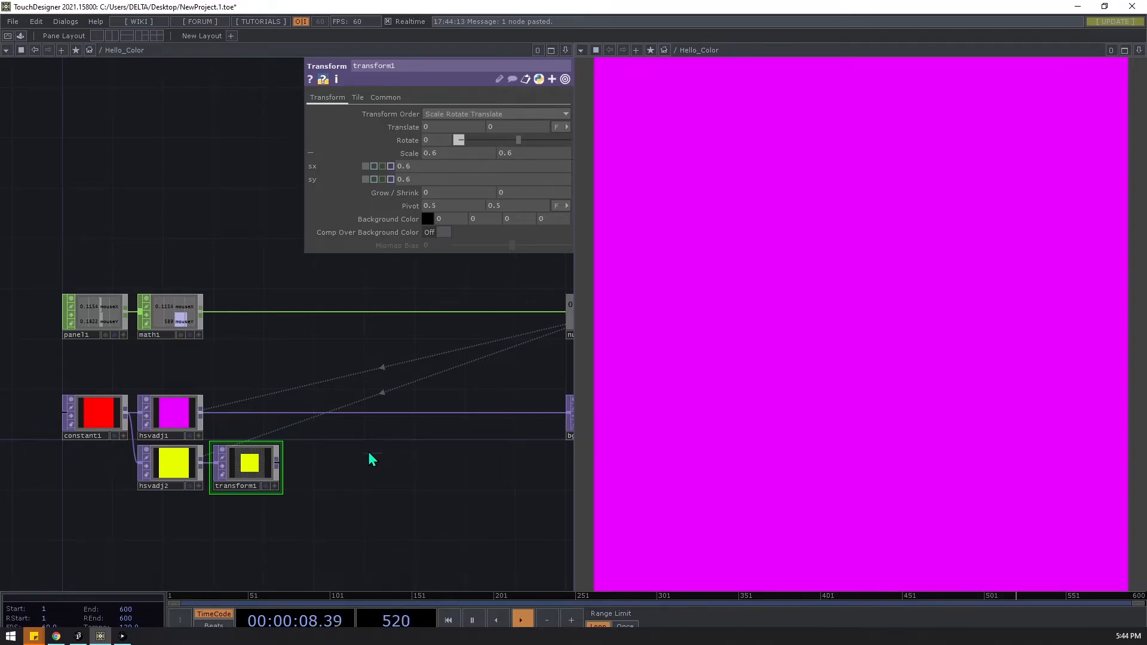
# Step: Examine the mouseX+1 size argument of the rect line in the Processing sketch
pyautogui.click(78, 635)
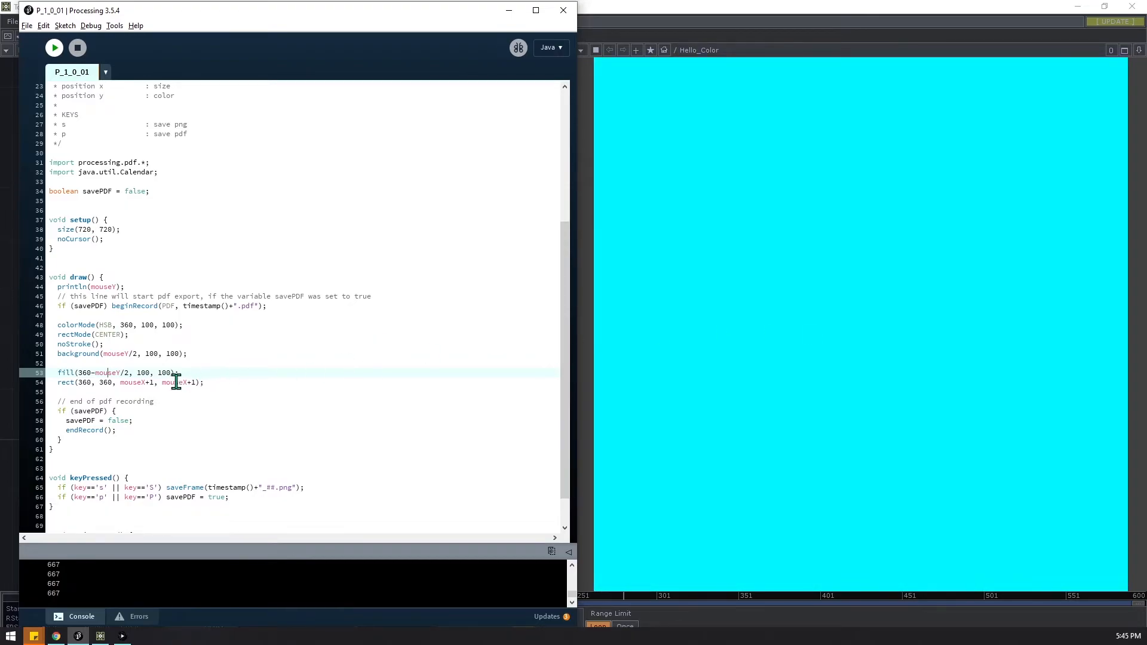
pyautogui.click(138, 382)
pyautogui.moveTo(121, 384); pyautogui.dragTo(150, 383)
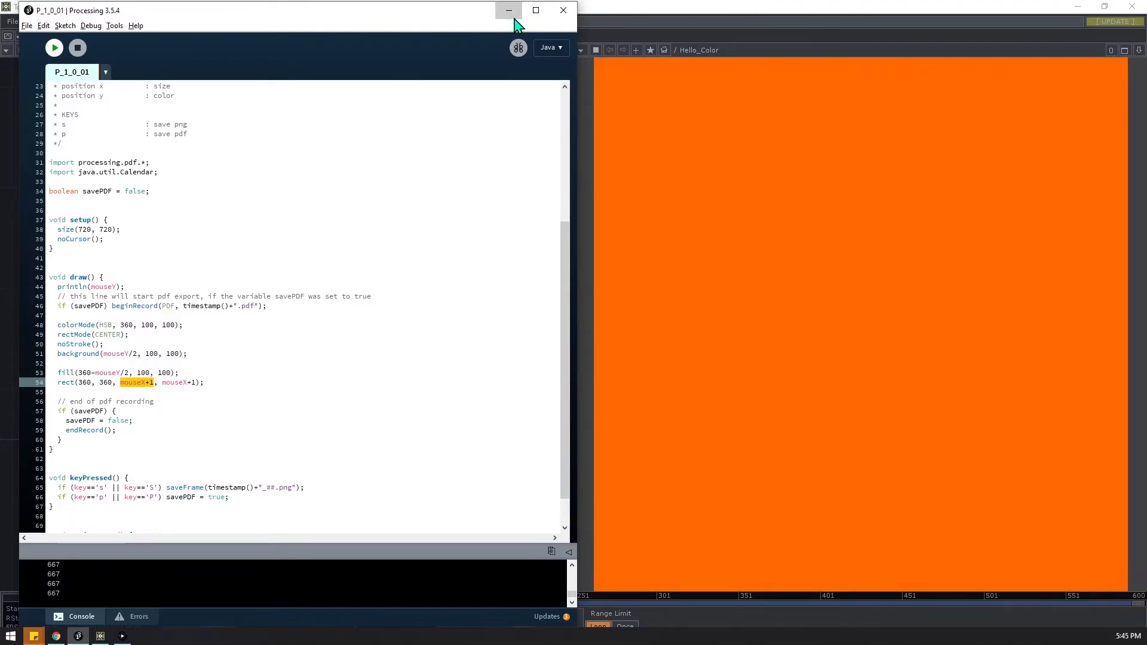
pyautogui.click(743, 7)
# Step: Set the Transform TOP's Scale to 1 on both axes
pyautogui.moveTo(376, 485); pyautogui.dragTo(362, 485)
pyautogui.moveTo(405, 155); pyautogui.dragTo(415, 154, button='middle')
pyautogui.moveTo(408, 131); pyautogui.dragTo(409, 127, button='middle')
# Step: Insert a second Math CHOP between the first Math CHOP and the Null CHOP
pyautogui.scroll(5, 139, 307)
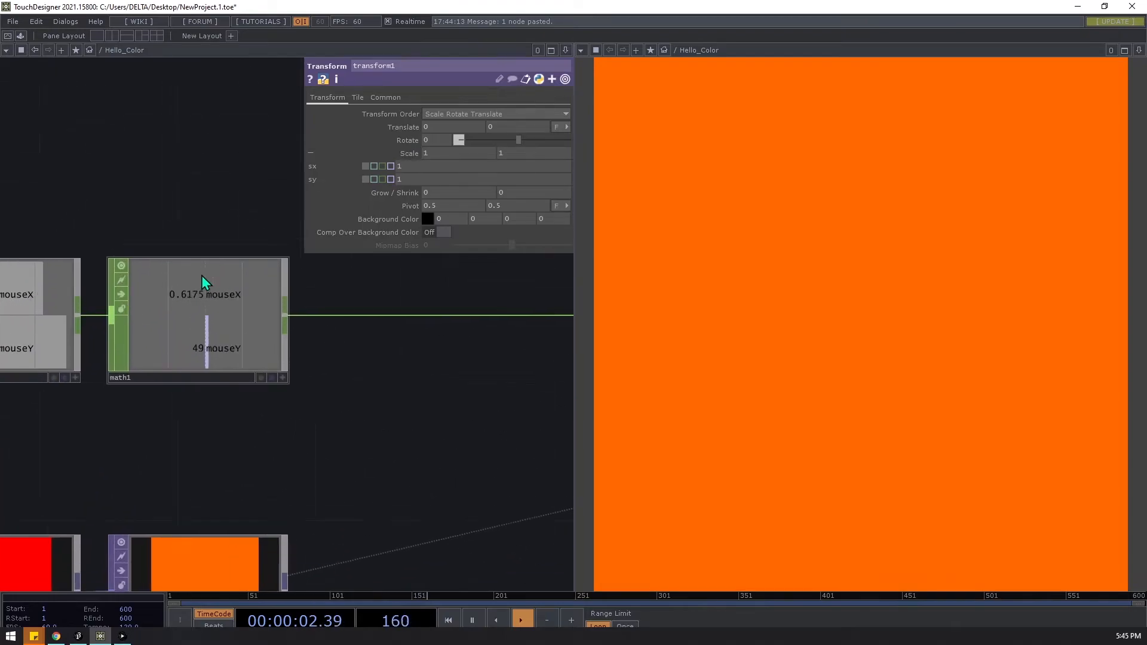
pyautogui.scroll(-5, 203, 295)
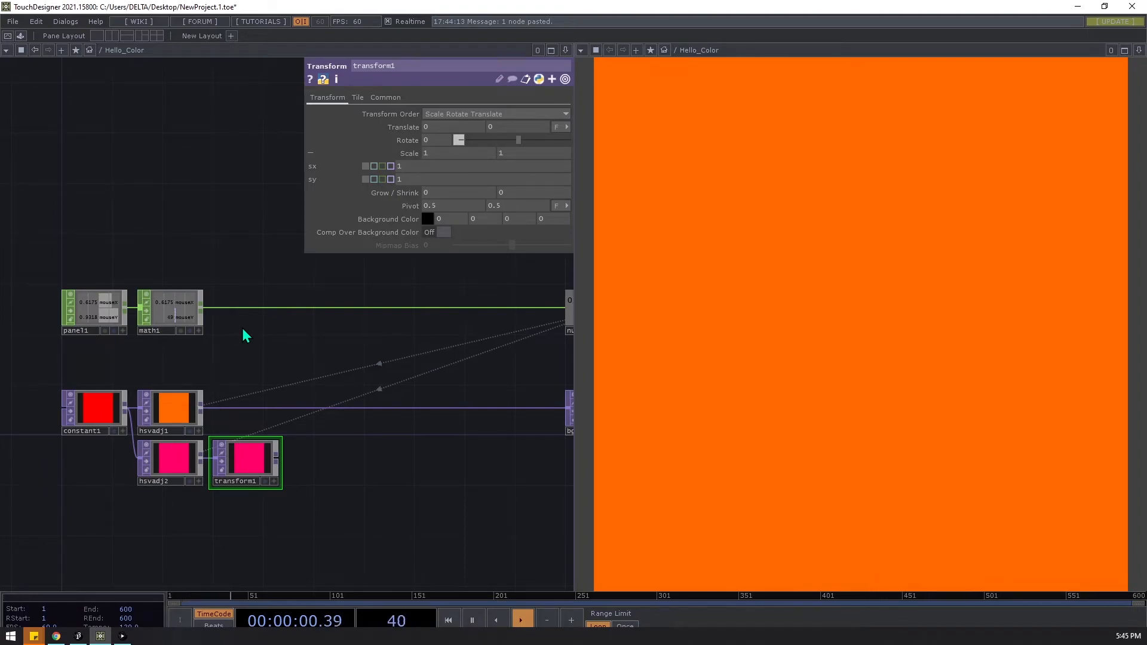
pyautogui.rightClick(242, 292)
pyautogui.click(274, 299)
pyautogui.write('m')
pyautogui.click(290, 212)
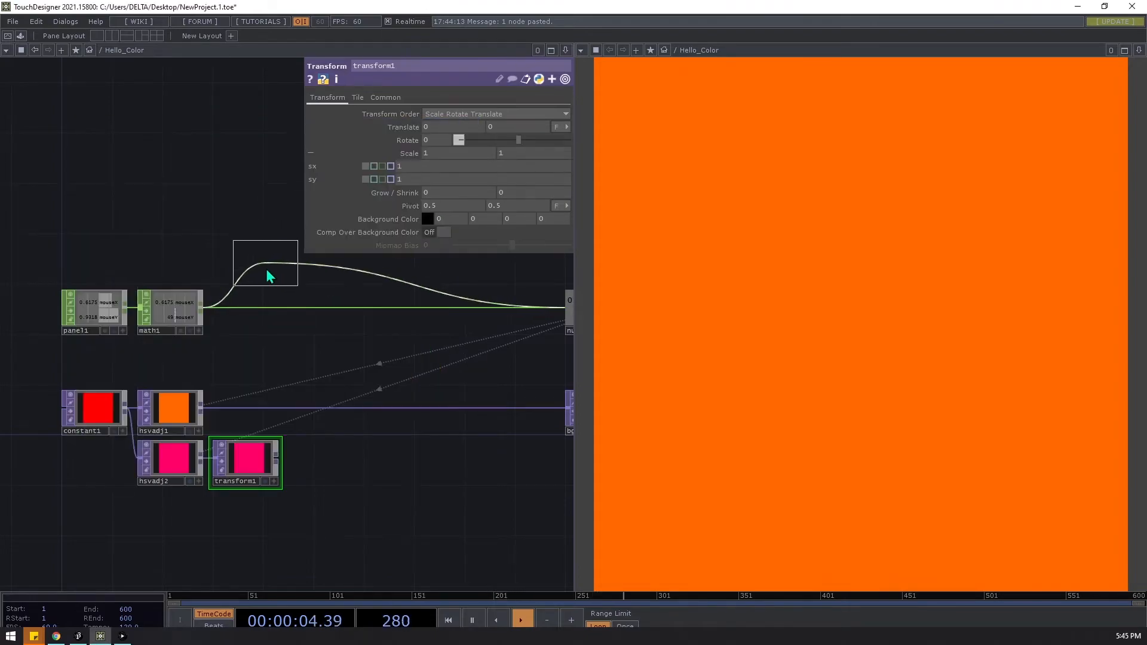
pyautogui.click(249, 307)
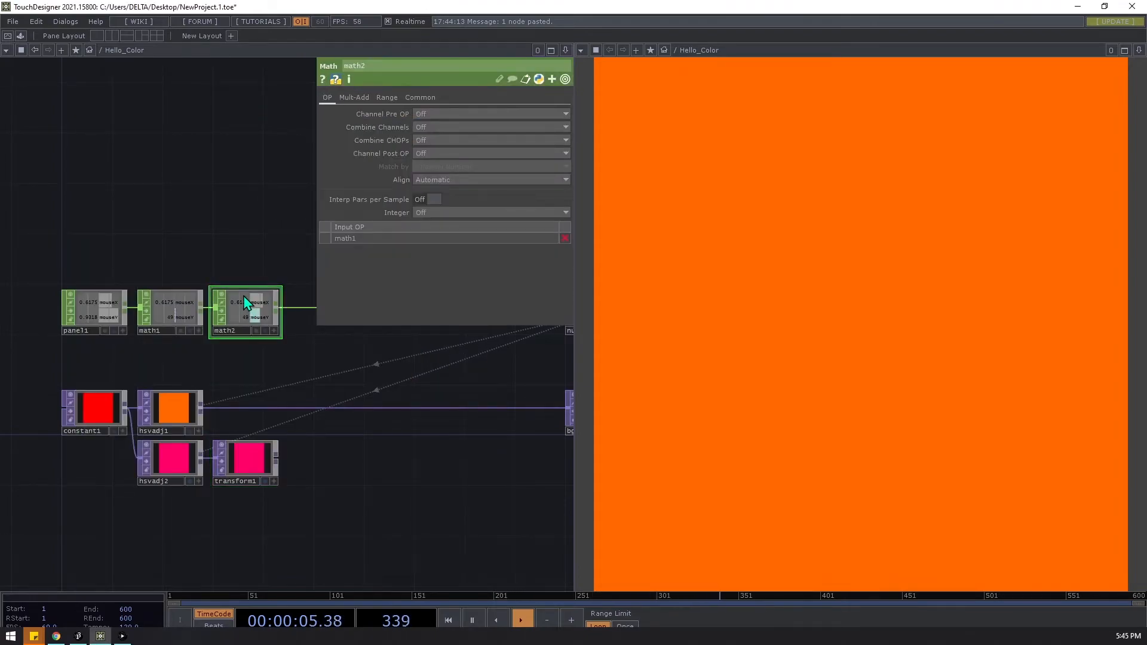
# Step: Set the upper To Range value of the second Math CHOP to the expression parent().width
pyautogui.click(383, 99)
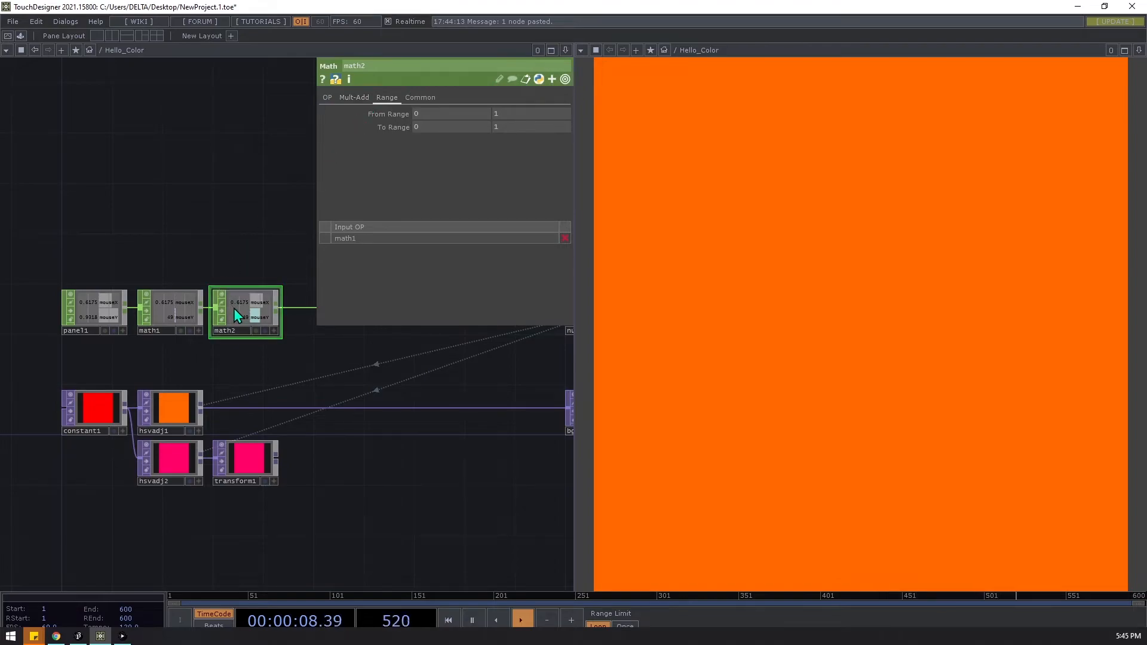
pyautogui.scroll(2, 203, 307)
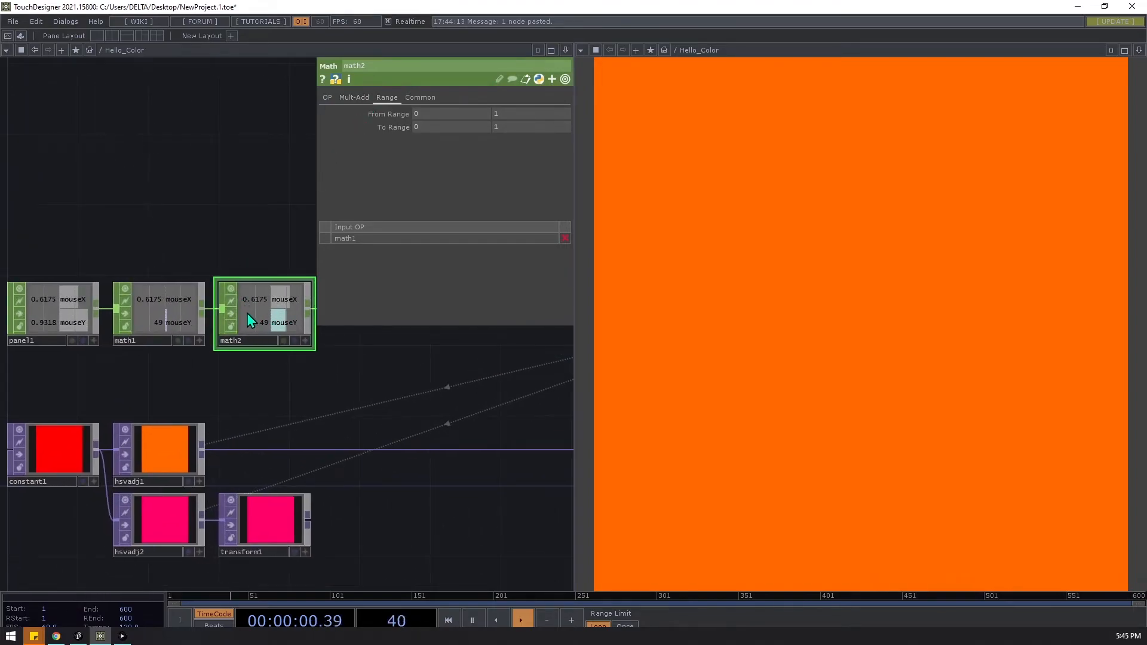
pyautogui.moveTo(256, 243); pyautogui.dragTo(224, 273)
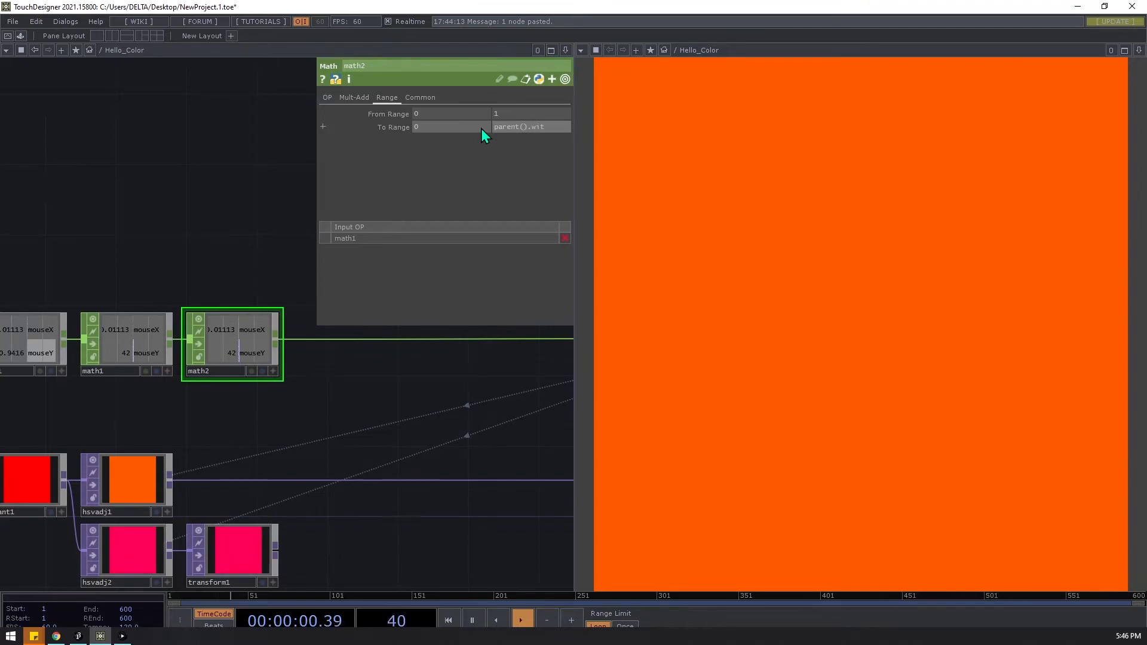
pyautogui.press('Return')
pyautogui.click(505, 130)
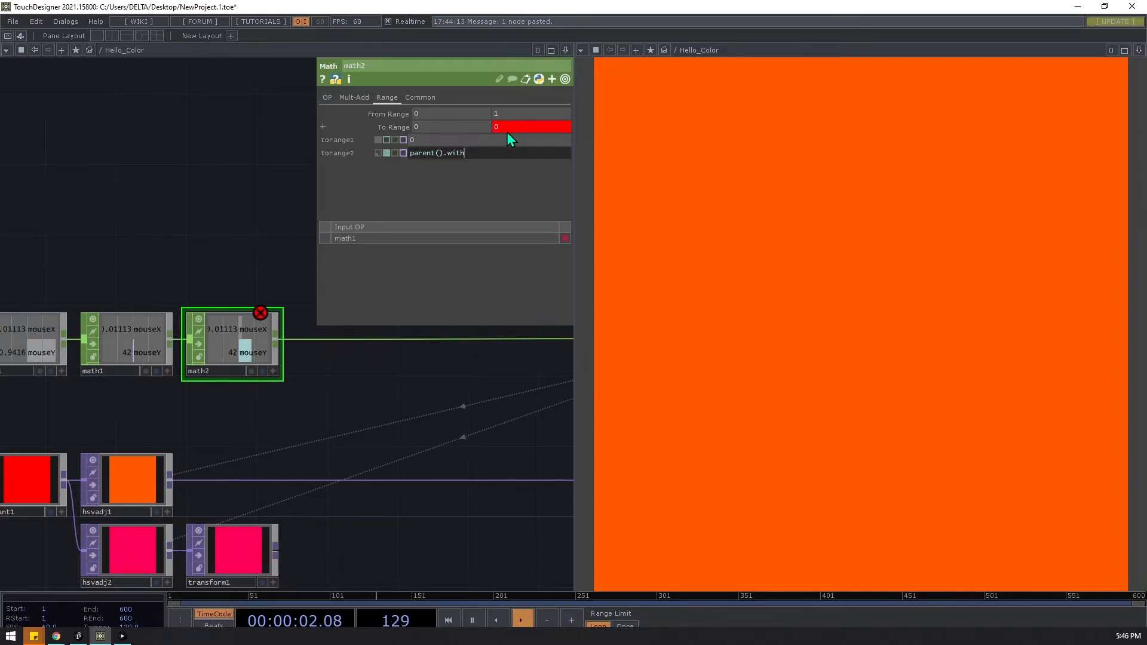
pyautogui.click(457, 155)
pyautogui.write('d')
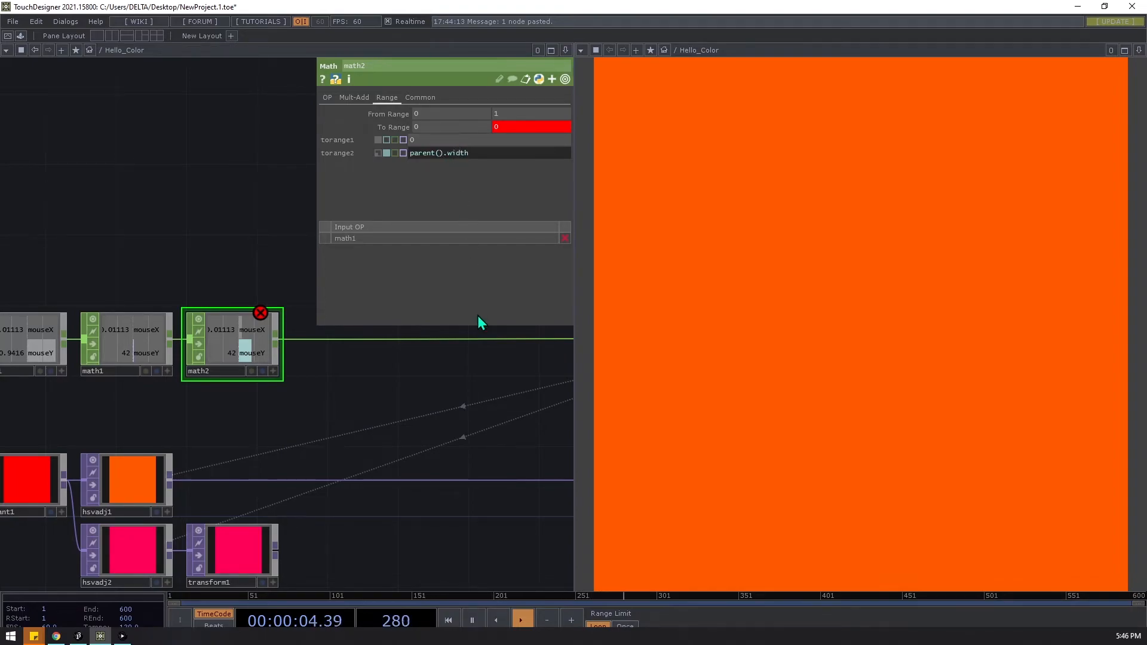
pyautogui.press('Return')
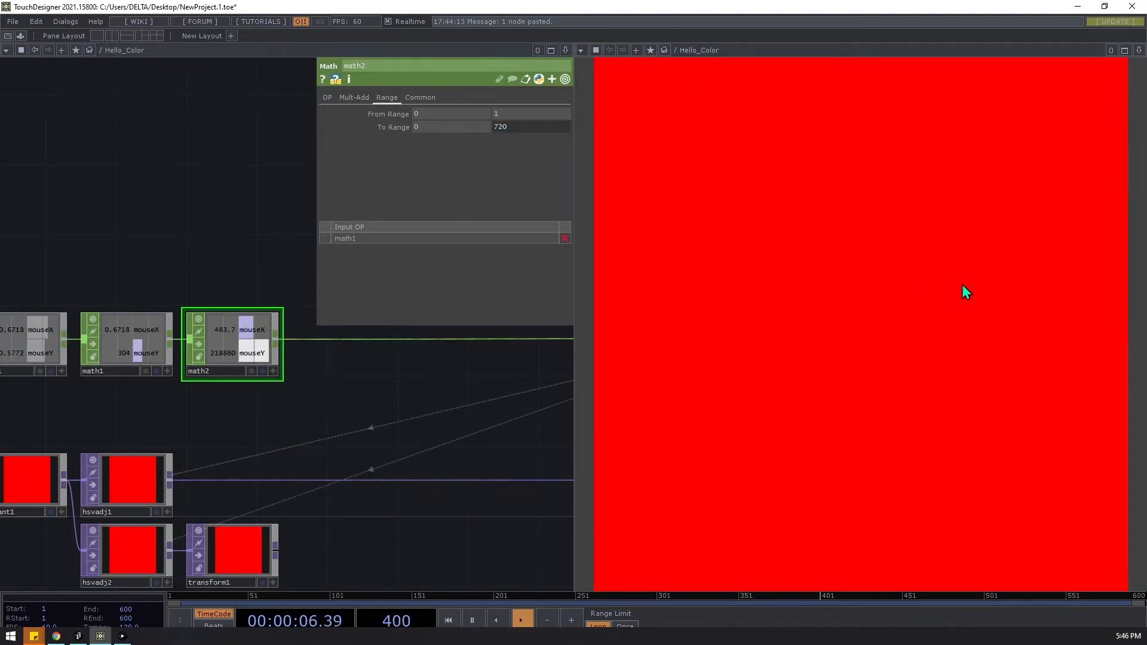
# Step: Set the second Math CHOP's Integer option to Round
pyautogui.click(327, 97)
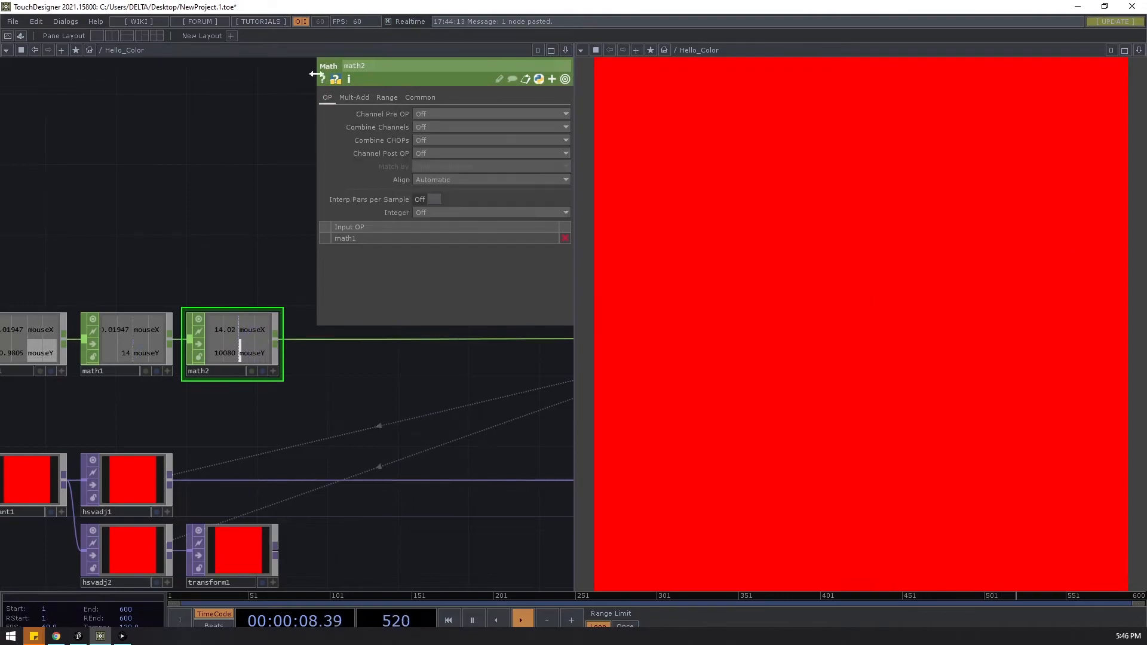
pyautogui.click(453, 212)
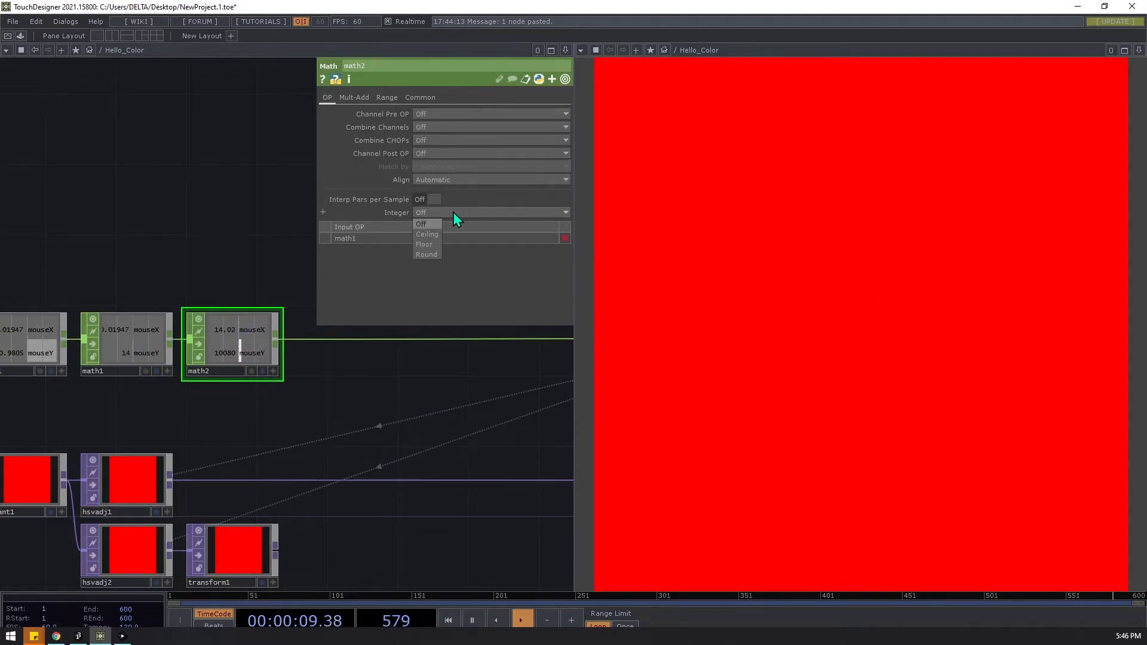
pyautogui.click(427, 255)
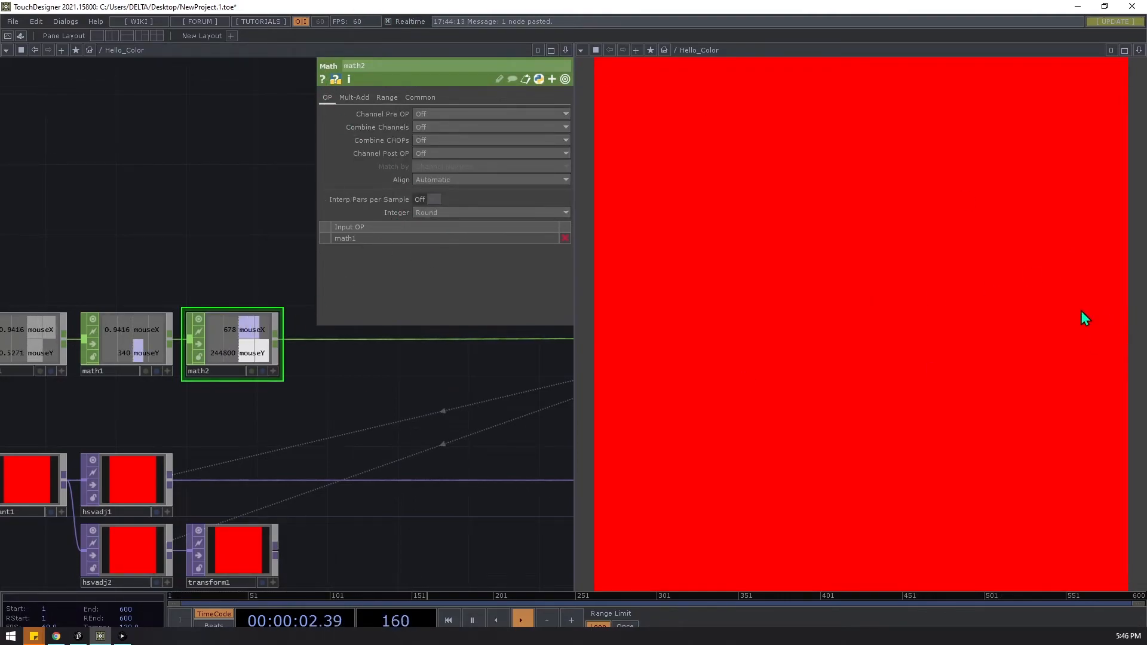
# Step: Limit the scope of the second Math CHOP to the mouseX channel
pyautogui.scroll(3, 228, 360)
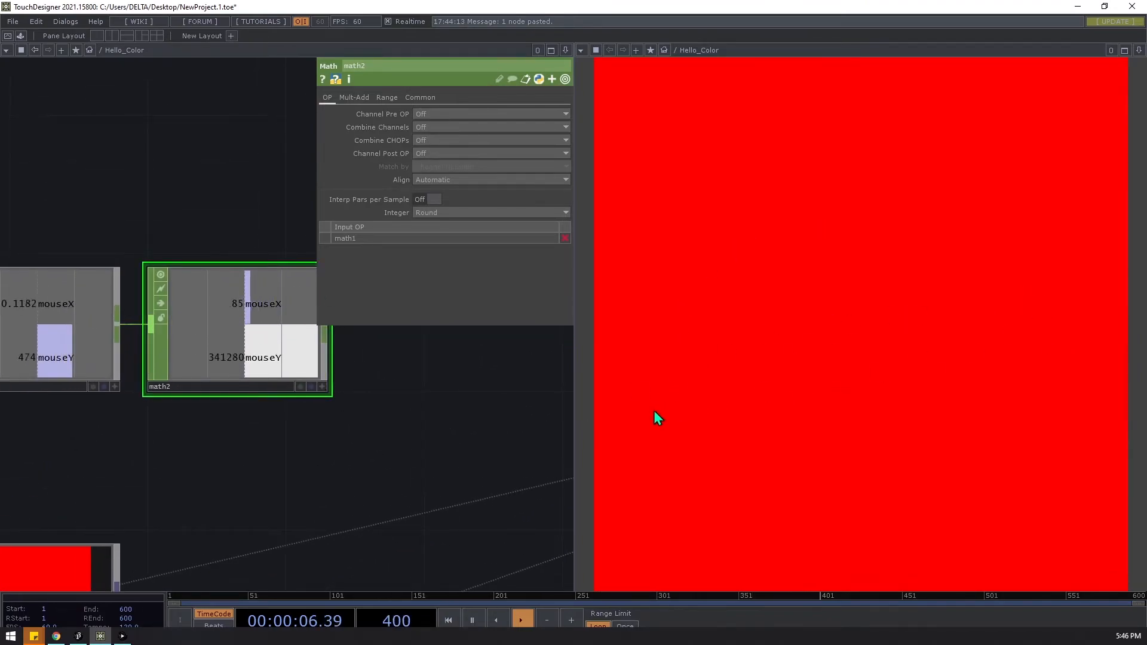
pyautogui.scroll(-4, 428, 405)
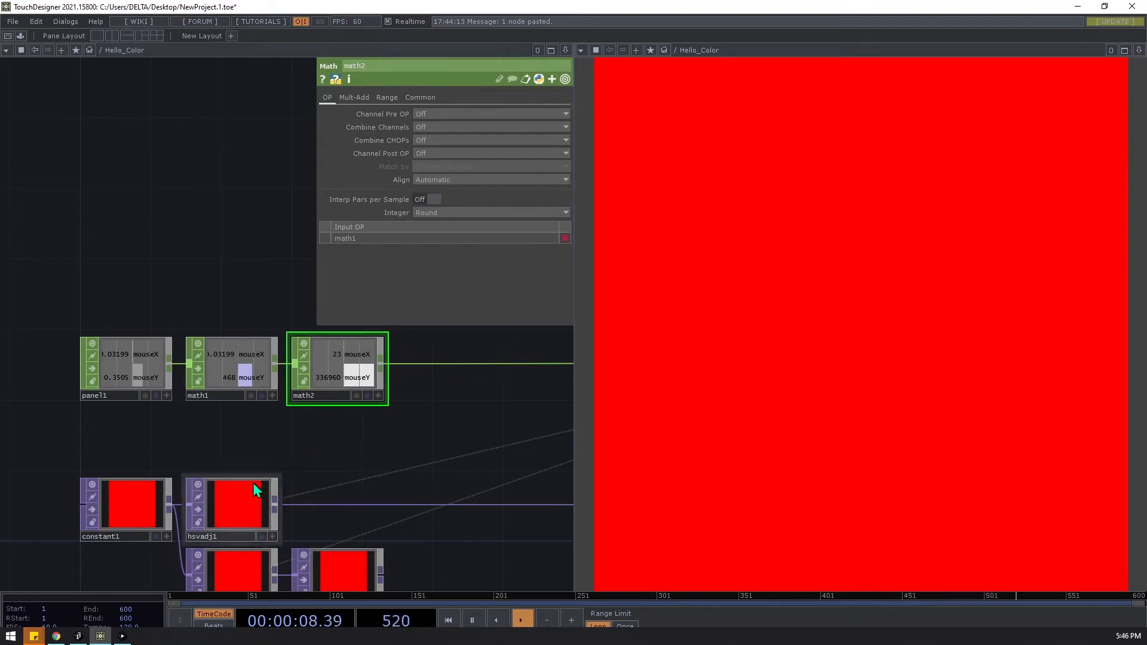
pyautogui.moveTo(413, 391); pyautogui.dragTo(385, 423)
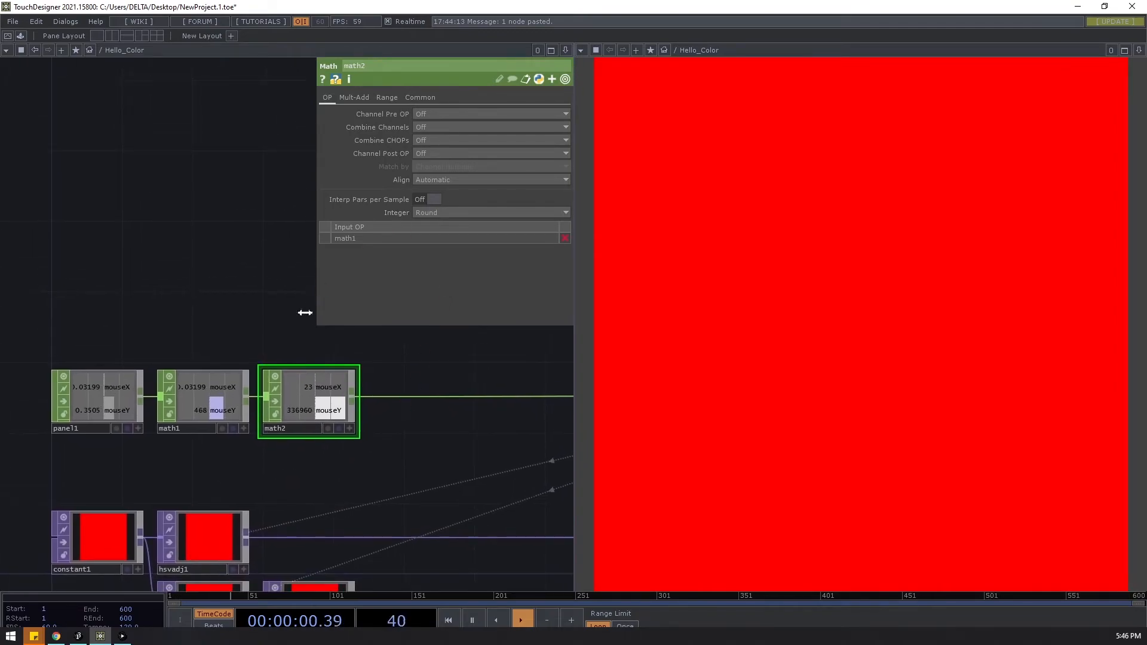
pyautogui.click(426, 102)
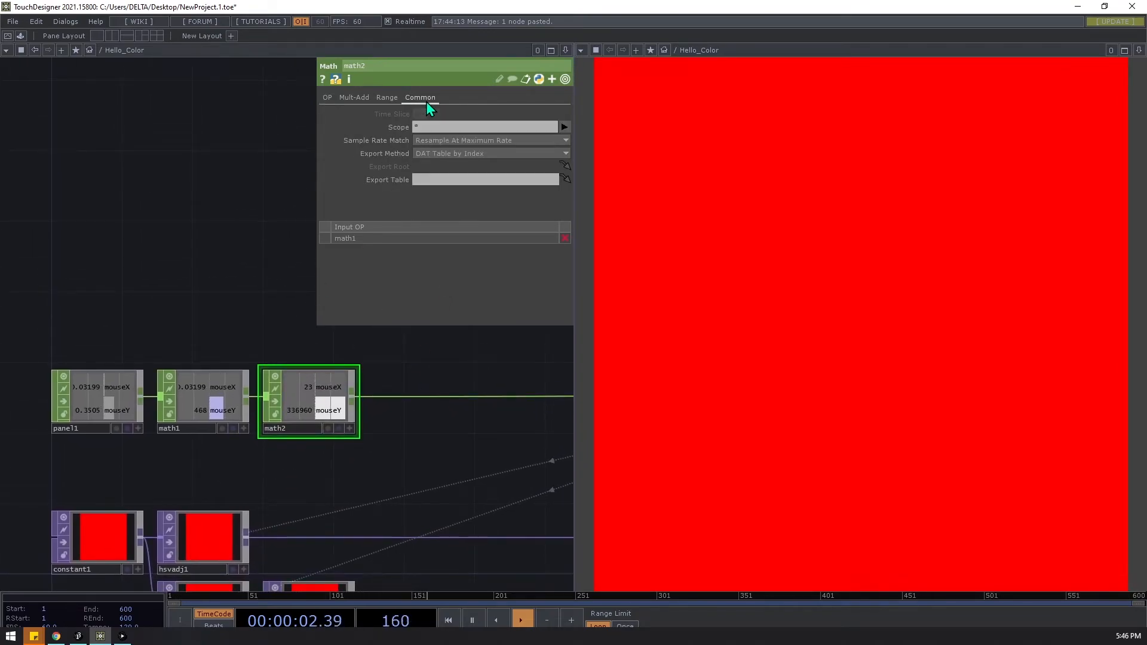
pyautogui.click(564, 126)
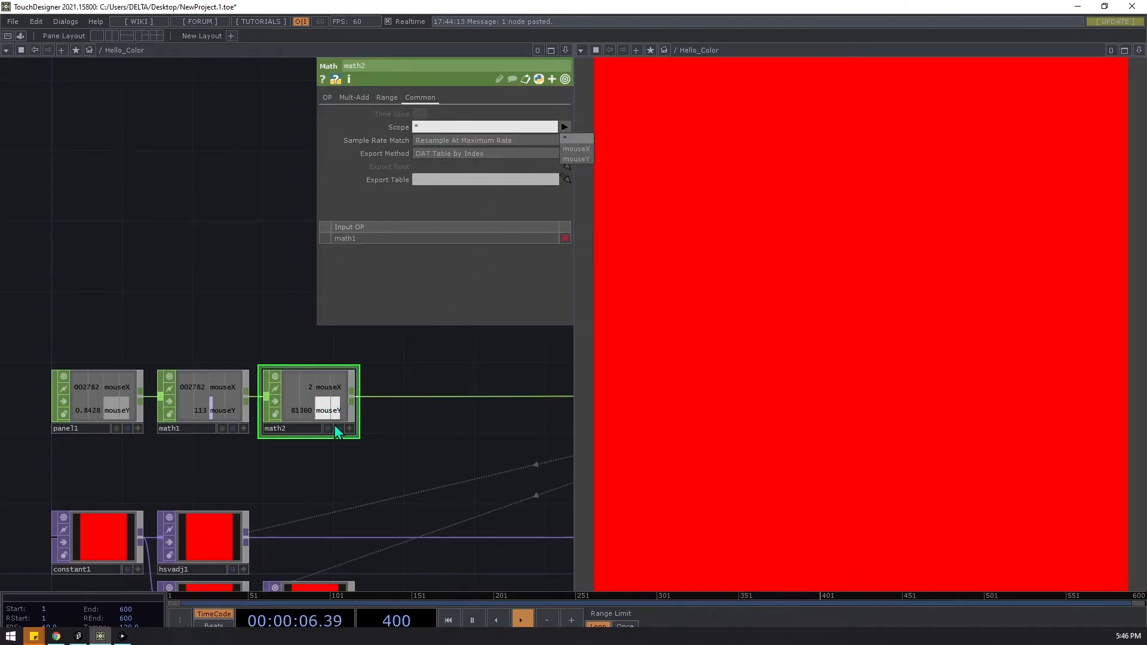
pyautogui.click(572, 148)
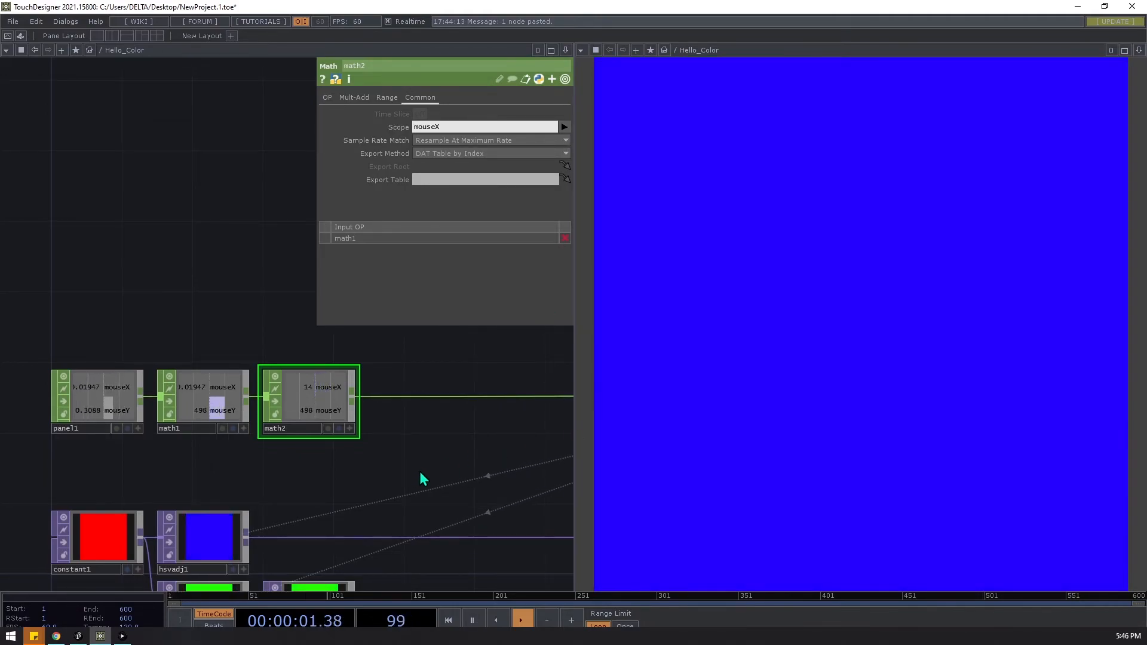
# Step: Insert a third Math CHOP between the second Math CHOP and the Null CHOP
pyautogui.moveTo(412, 467); pyautogui.dragTo(341, 463)
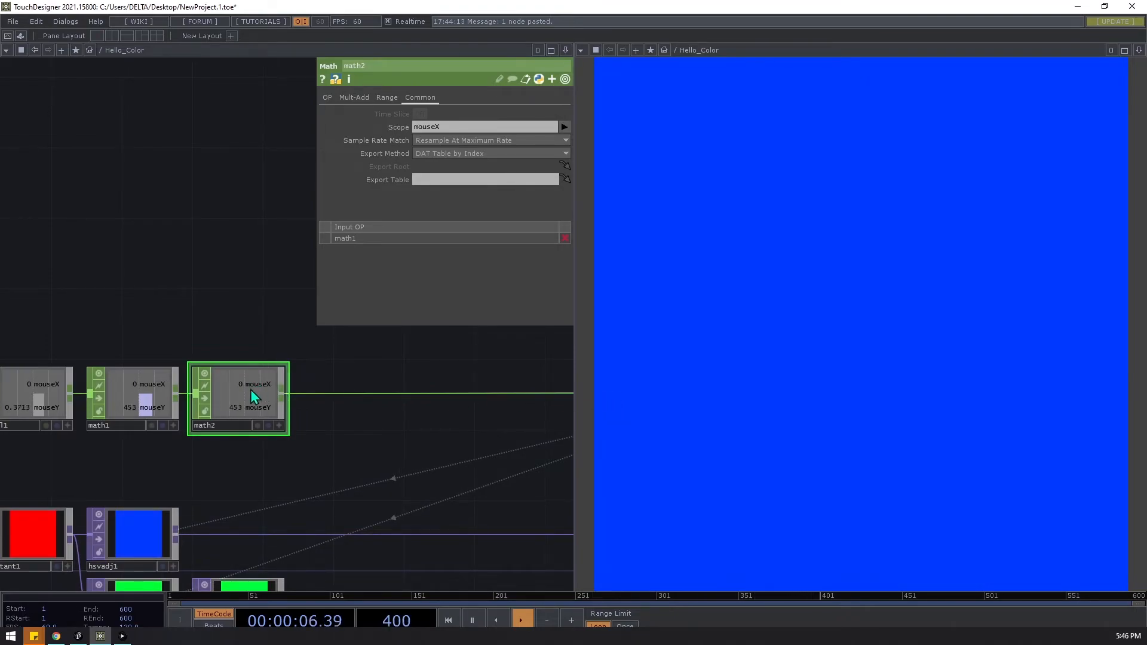
pyautogui.rightClick(319, 393)
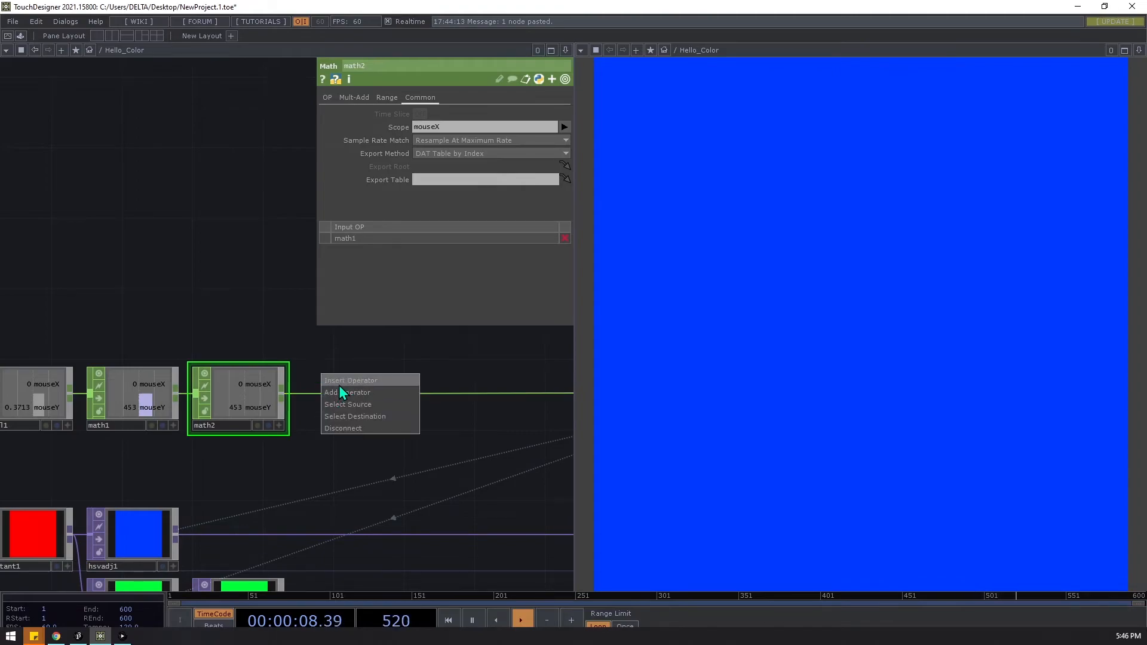
pyautogui.click(339, 388)
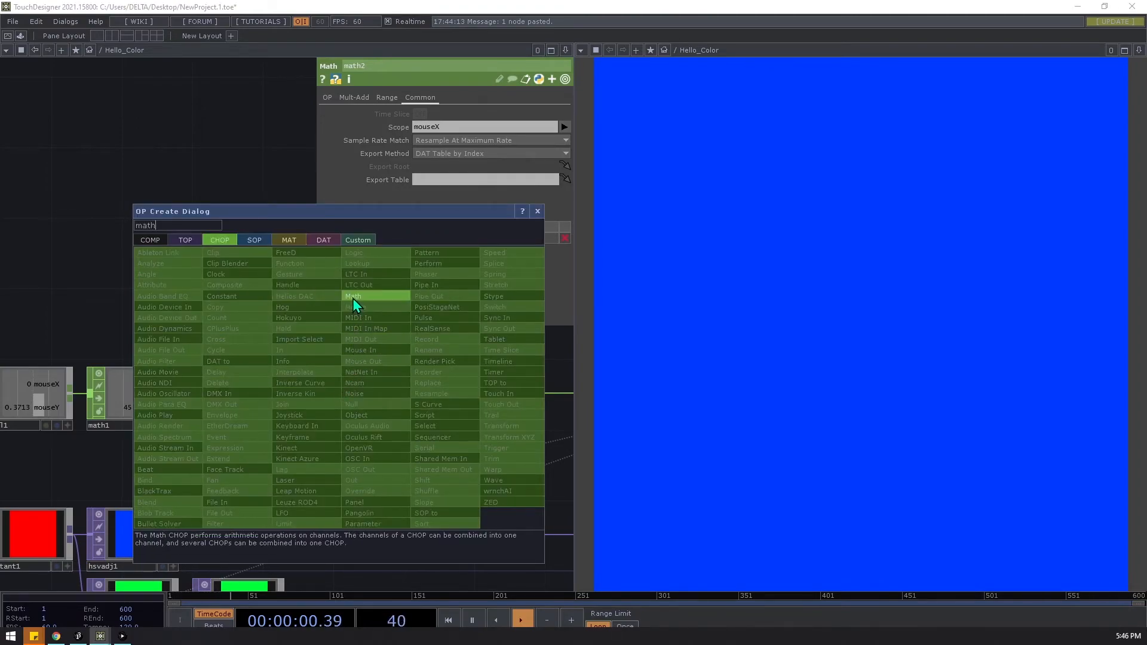
pyautogui.click(351, 299)
pyautogui.click(342, 395)
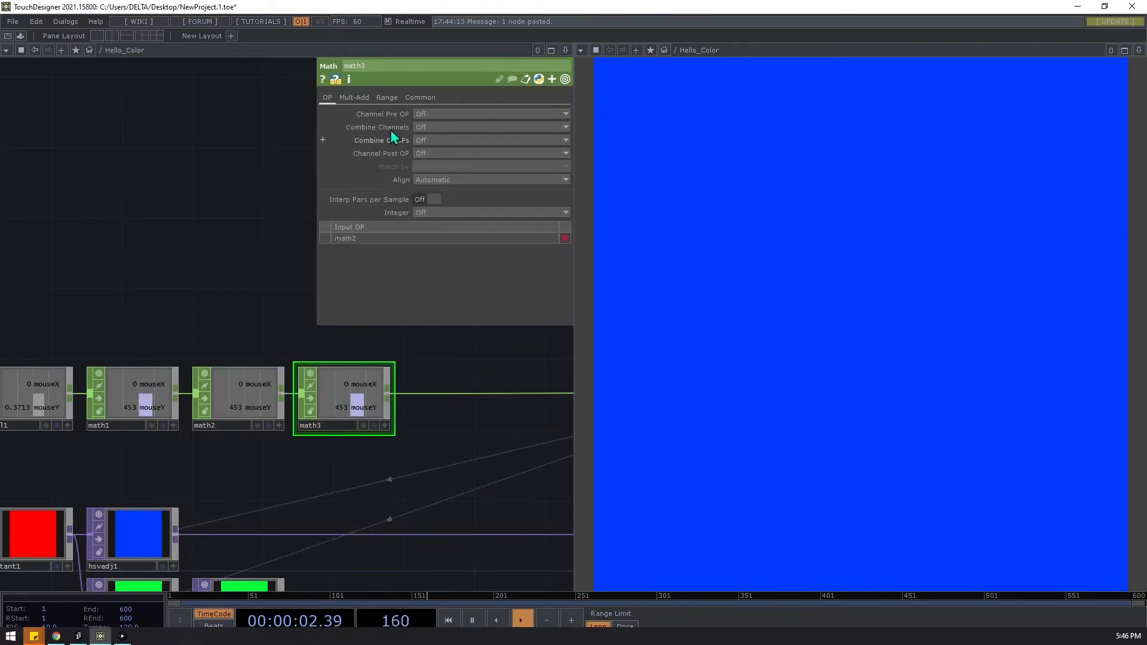
# Step: Set the third Math CHOP's Pre-Add to 1
pyautogui.click(388, 98)
pyautogui.click(358, 98)
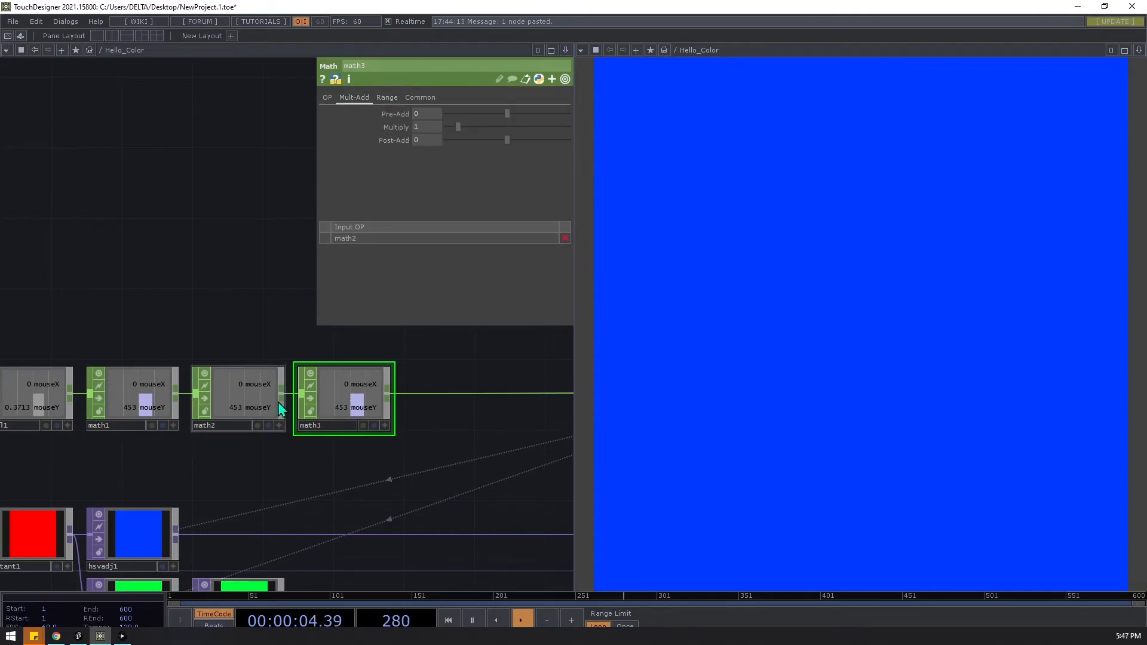
pyautogui.moveTo(435, 118); pyautogui.dragTo(285, 291)
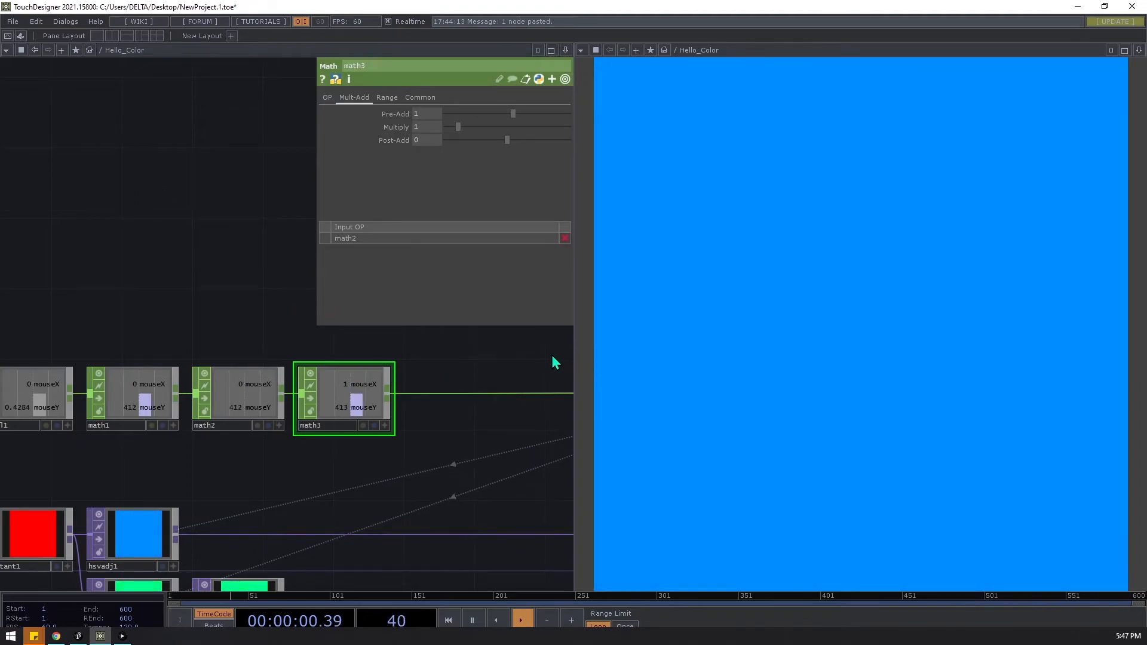
# Step: Limit the scope of the third Math CHOP to the mouseX channel
pyautogui.click(418, 98)
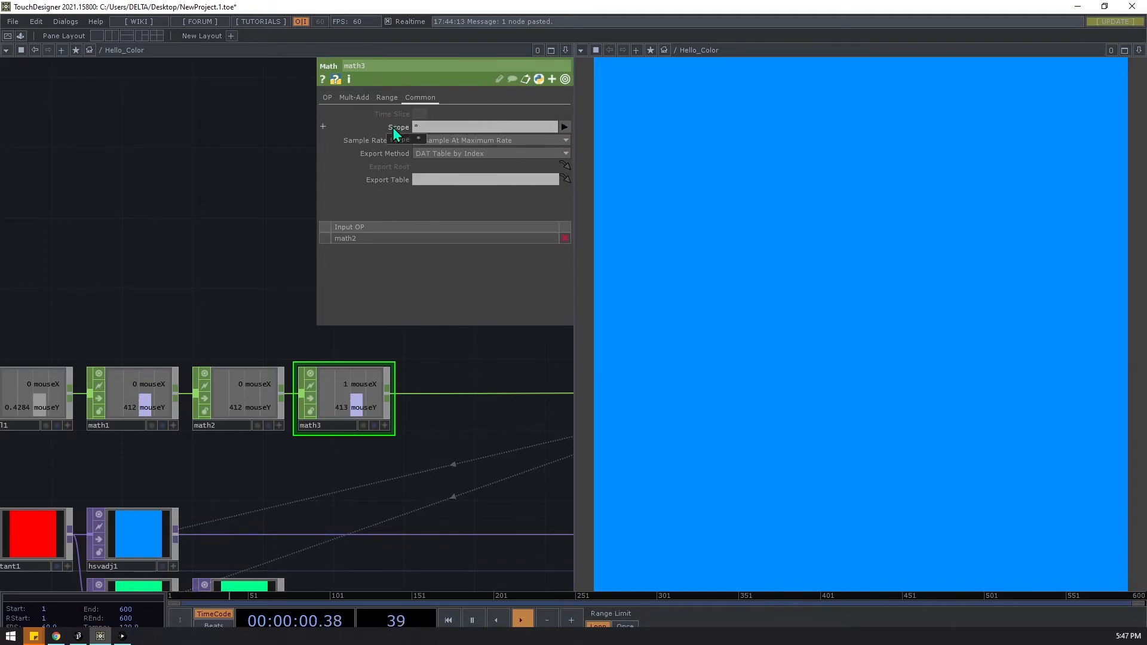
pyautogui.click(562, 127)
pyautogui.click(579, 150)
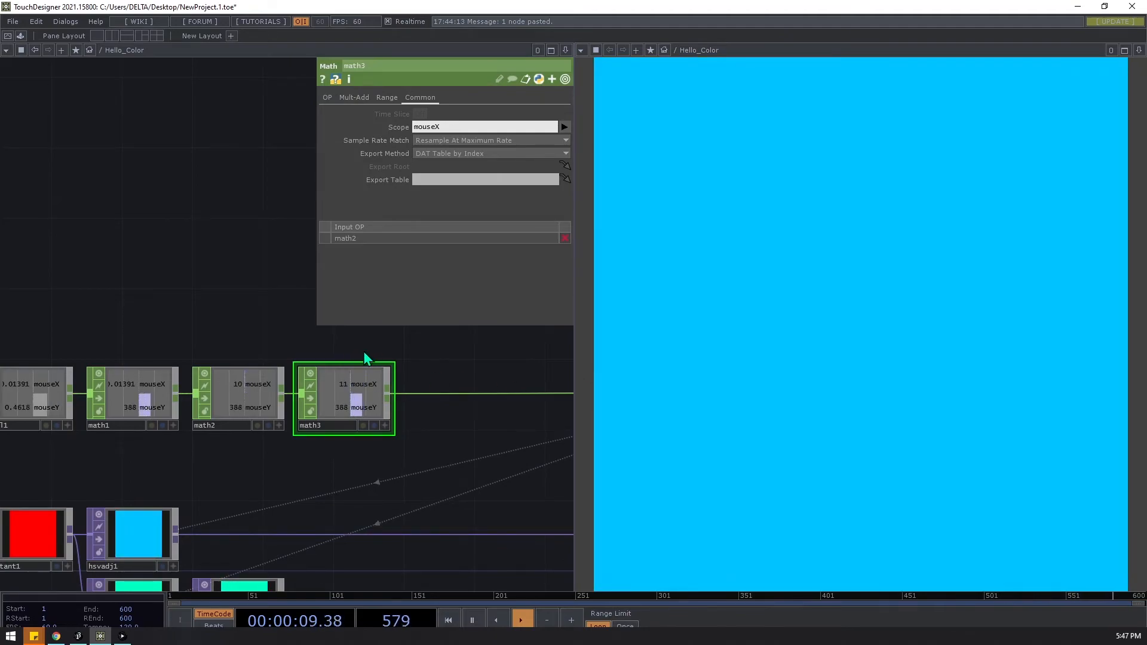
# Step: Copy the parent().width expression from the second Math CHOP's To Range into the upper From Range value of the third Math CHOP
pyautogui.click(263, 399)
pyautogui.click(349, 375)
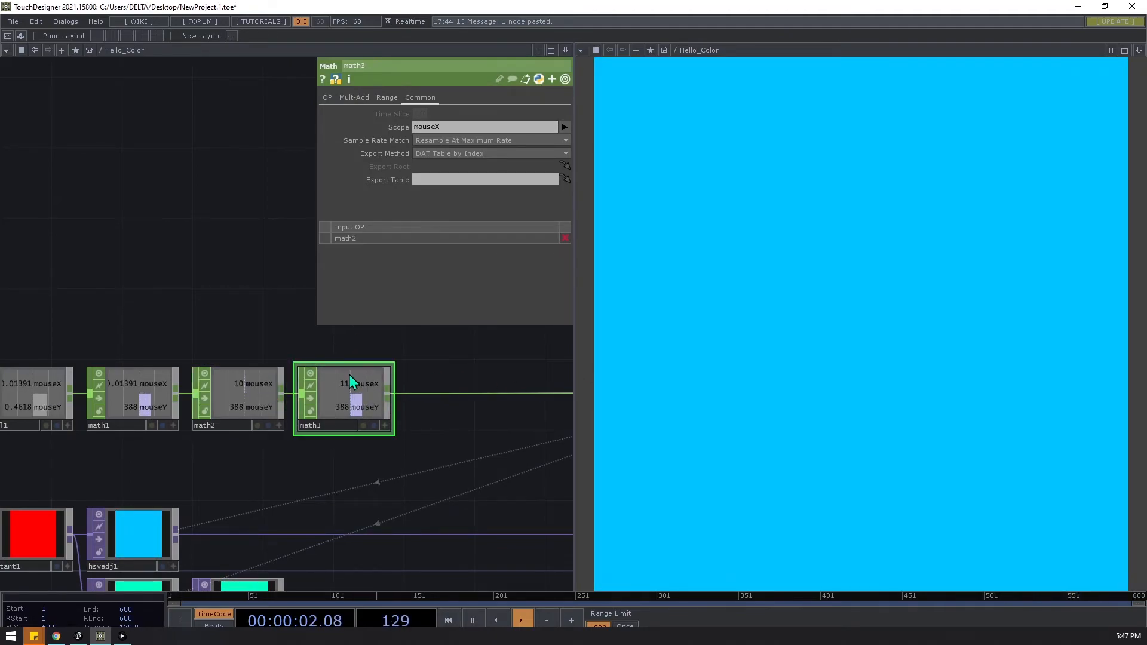
pyautogui.click(371, 98)
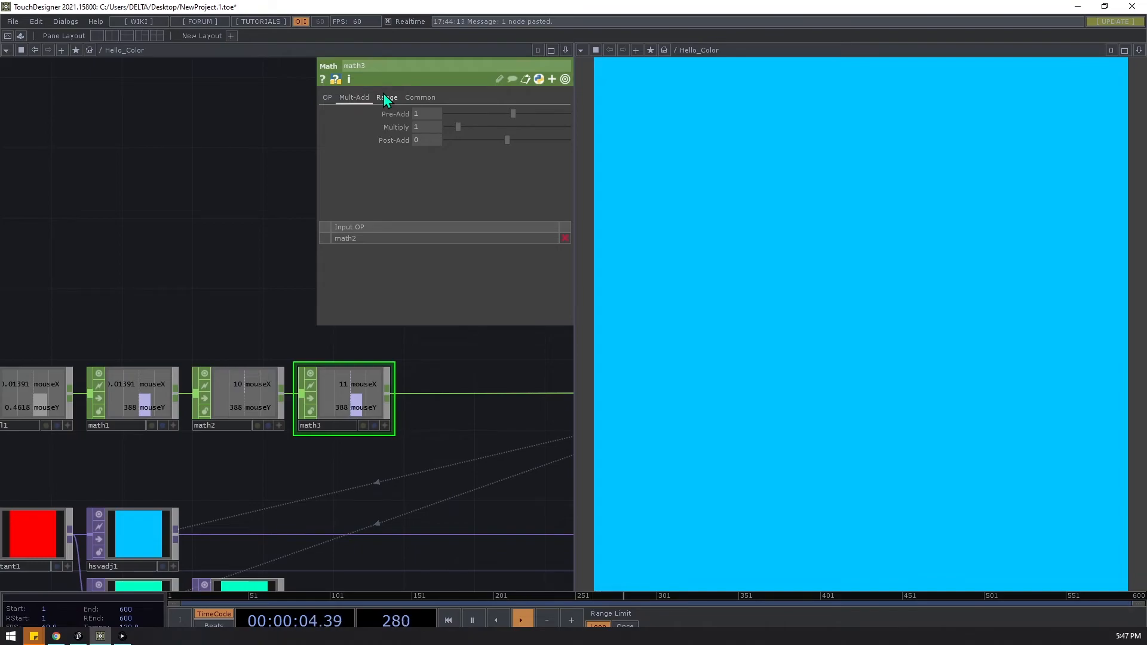
pyautogui.click(384, 98)
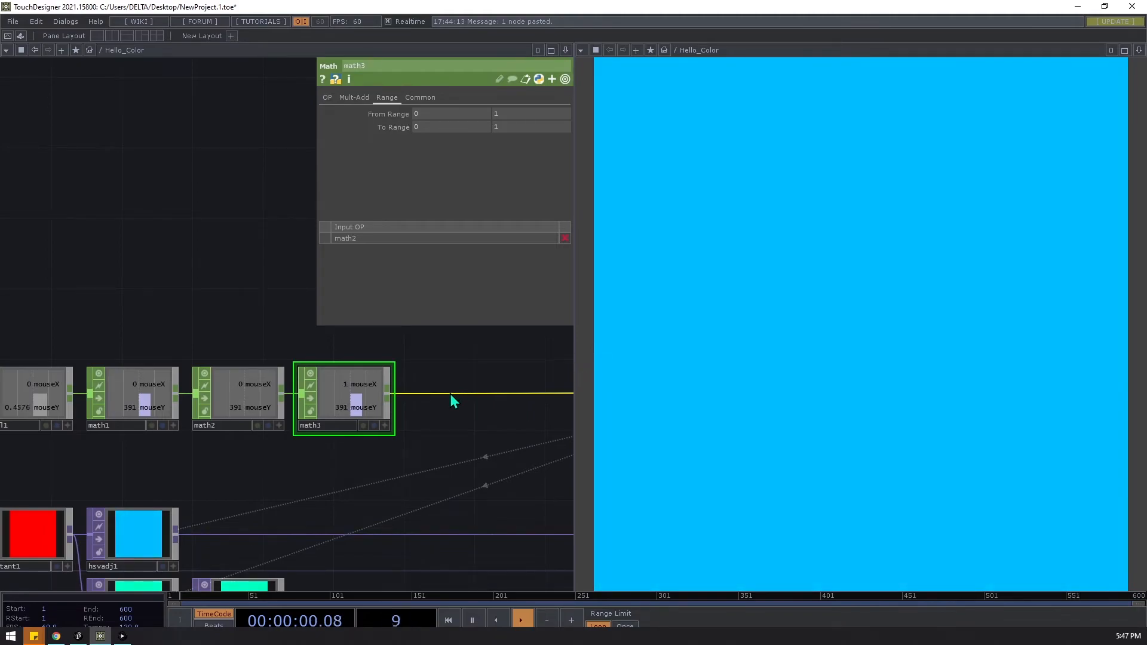
pyautogui.moveTo(405, 433); pyautogui.dragTo(405, 389)
pyautogui.click(273, 486)
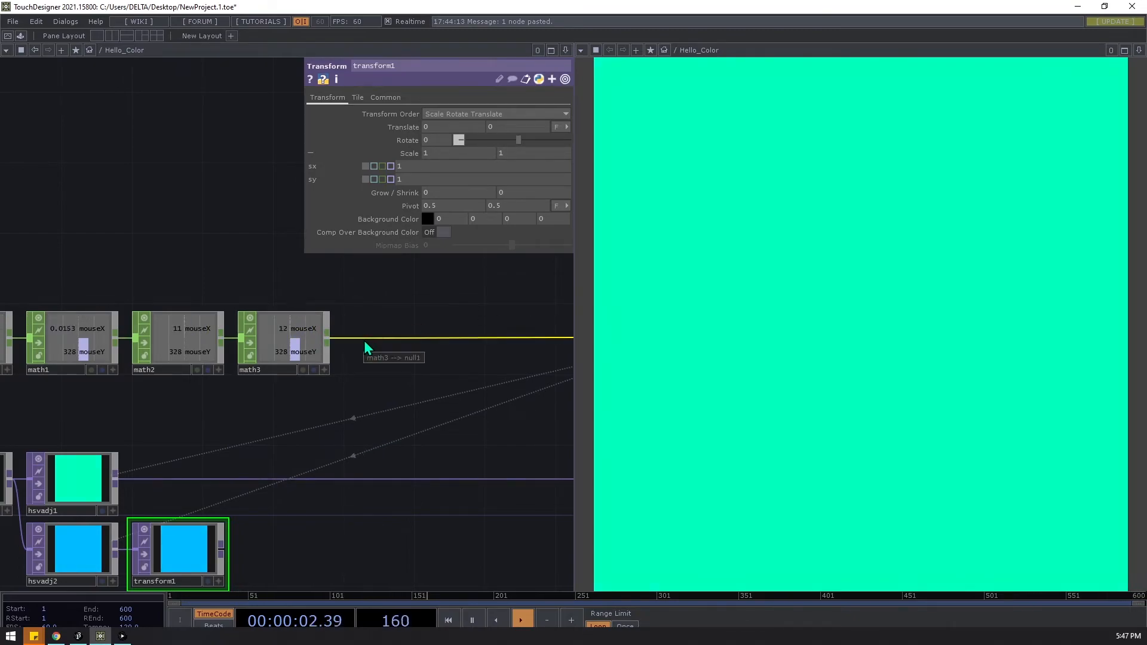
pyautogui.click(297, 347)
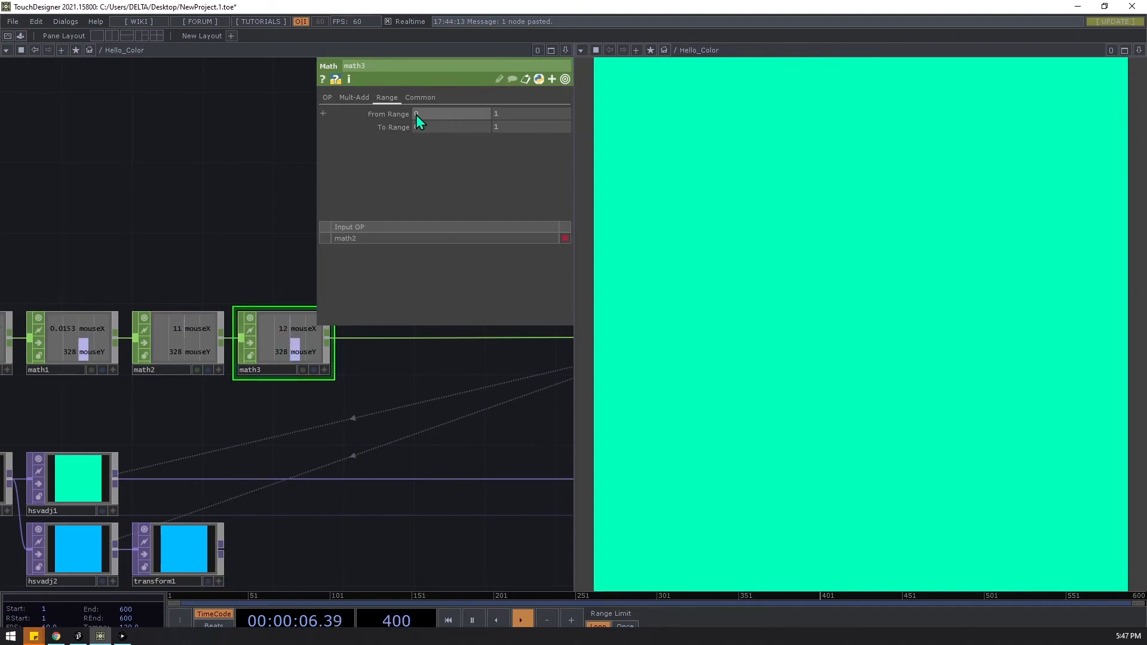
pyautogui.click(200, 323)
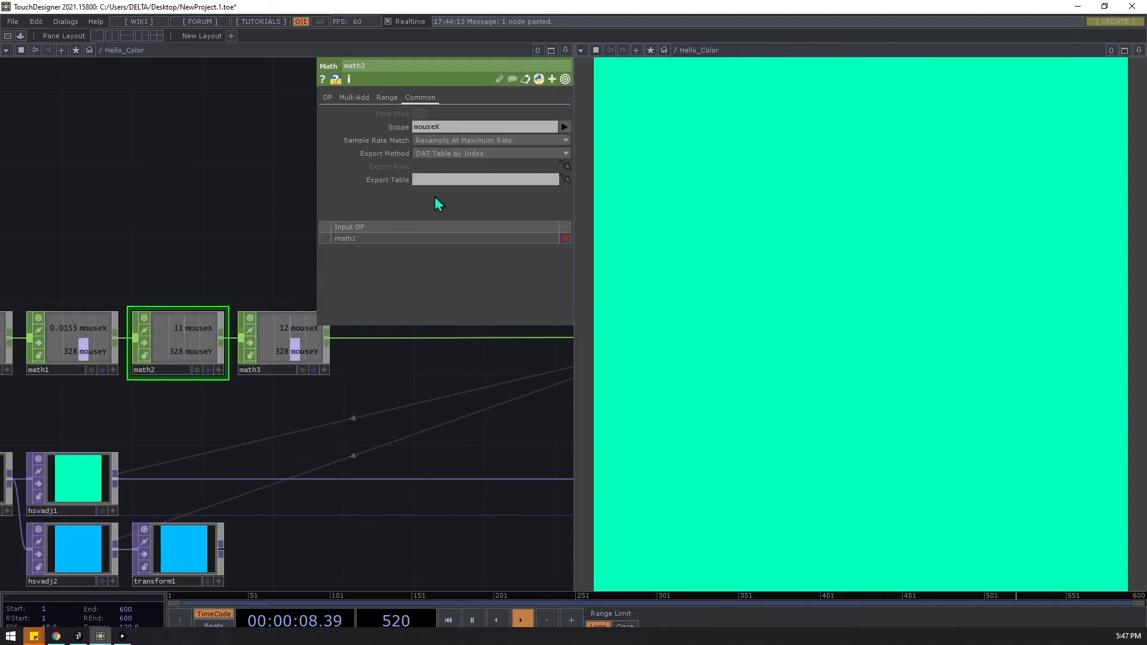
pyautogui.click(387, 97)
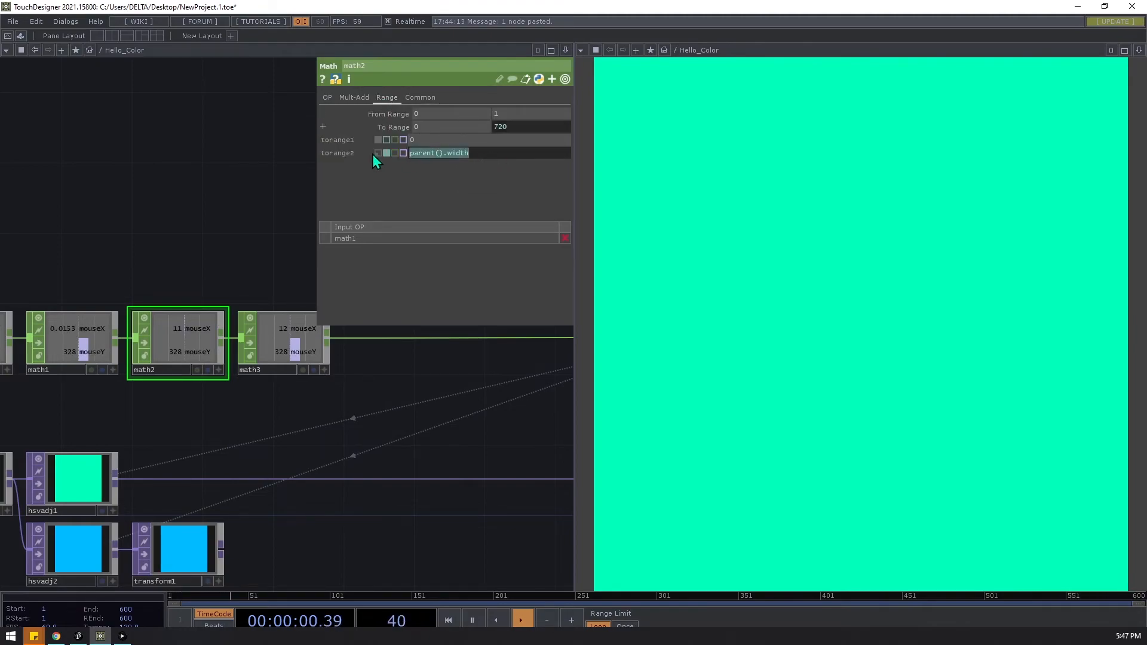
pyautogui.click(306, 333)
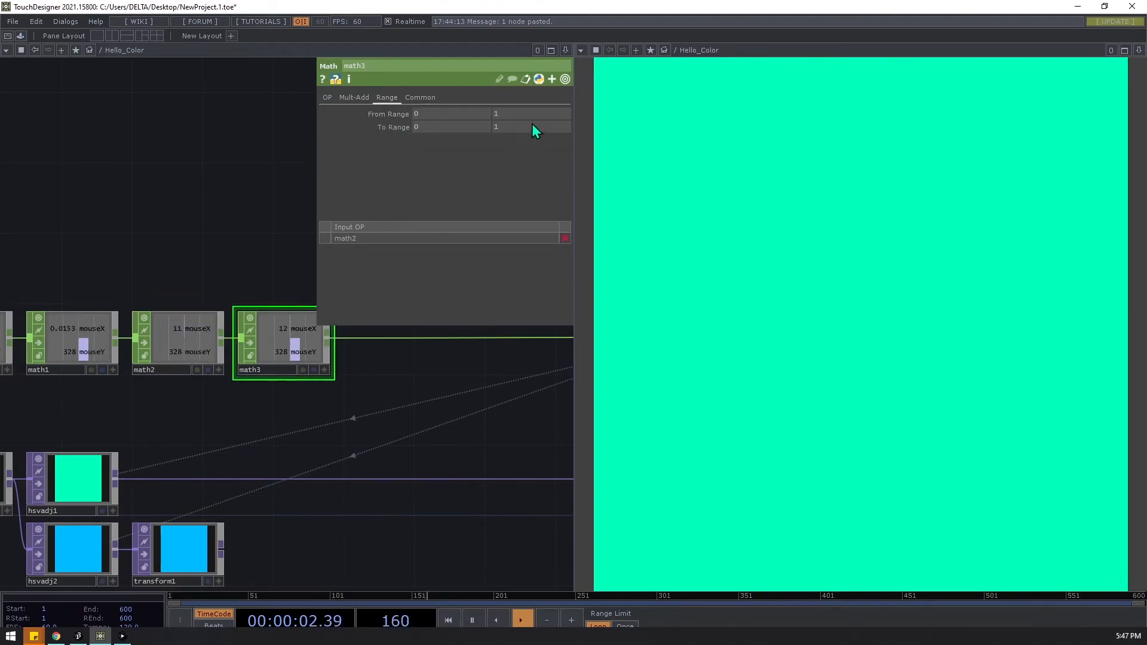
pyautogui.press('Return')
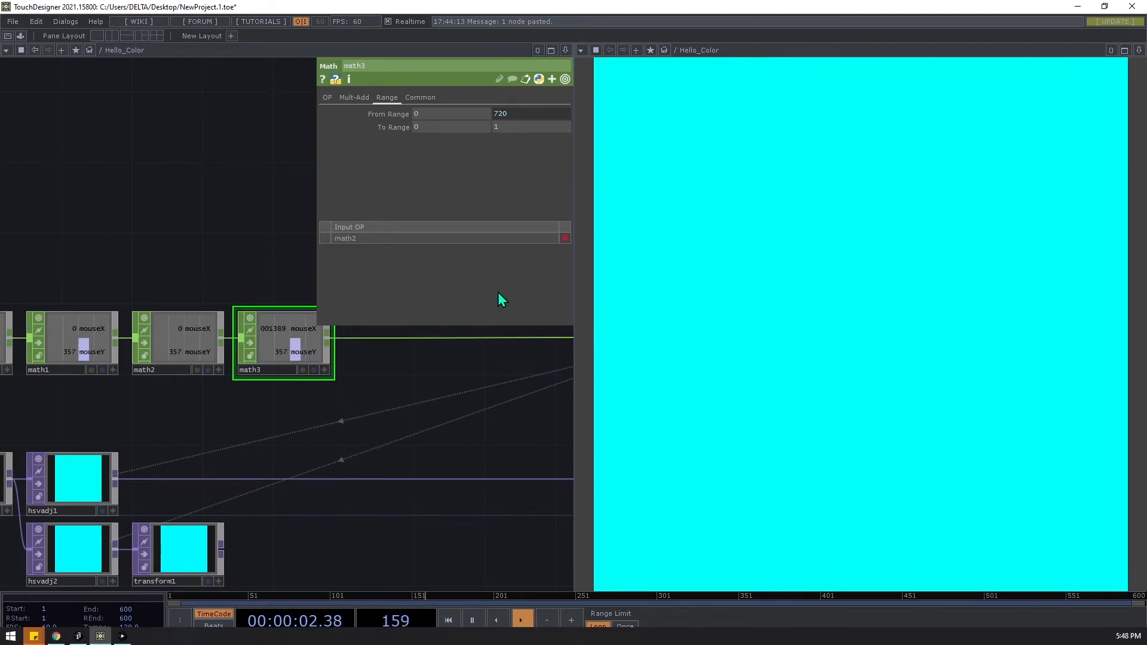
# Step: Test the third Math CHOP with a Pre-Add of 0 and restore the value to 1
pyautogui.scroll(3, 297, 349)
pyautogui.scroll(2, 293, 345)
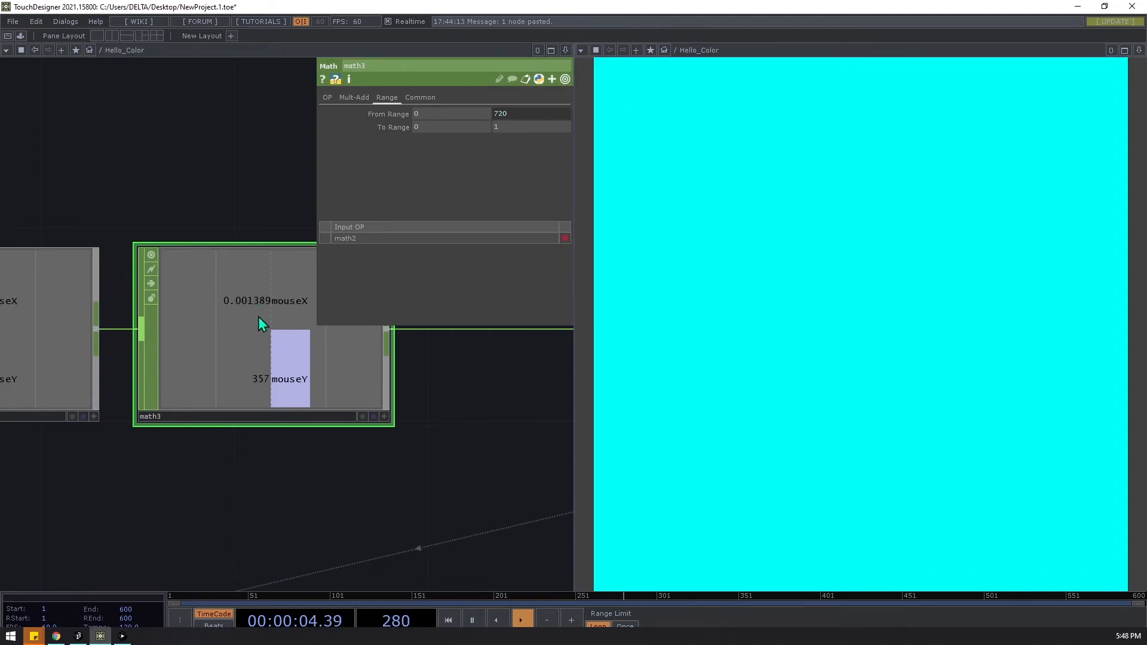
pyautogui.scroll(-3, 259, 327)
pyautogui.click(355, 98)
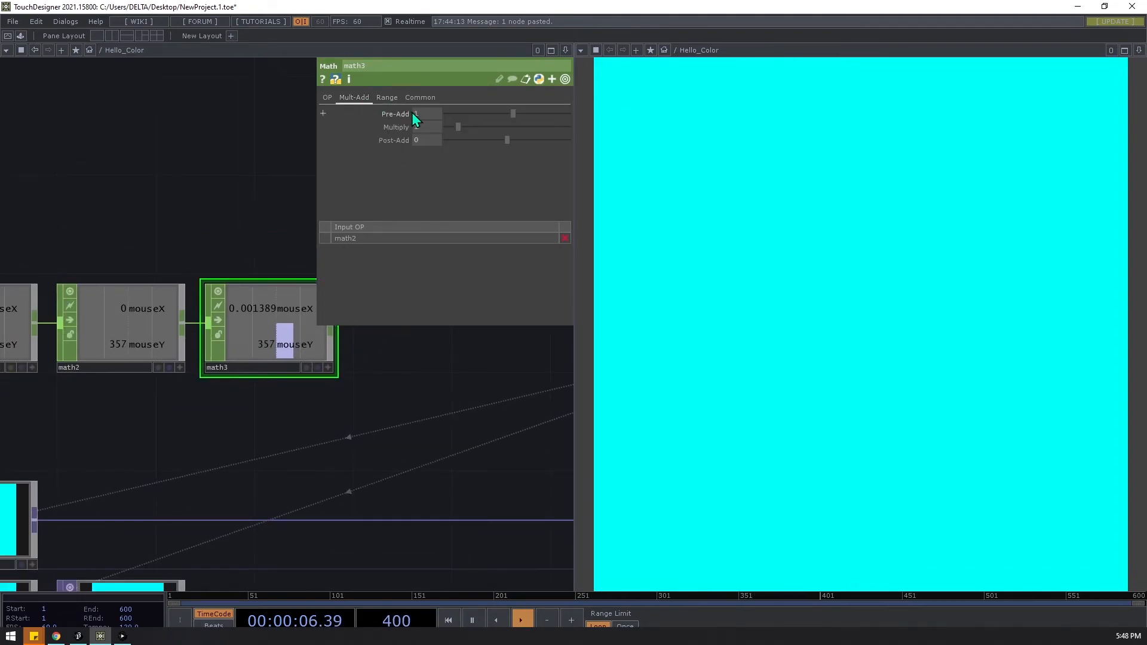
pyautogui.write('0')
pyautogui.press('Return')
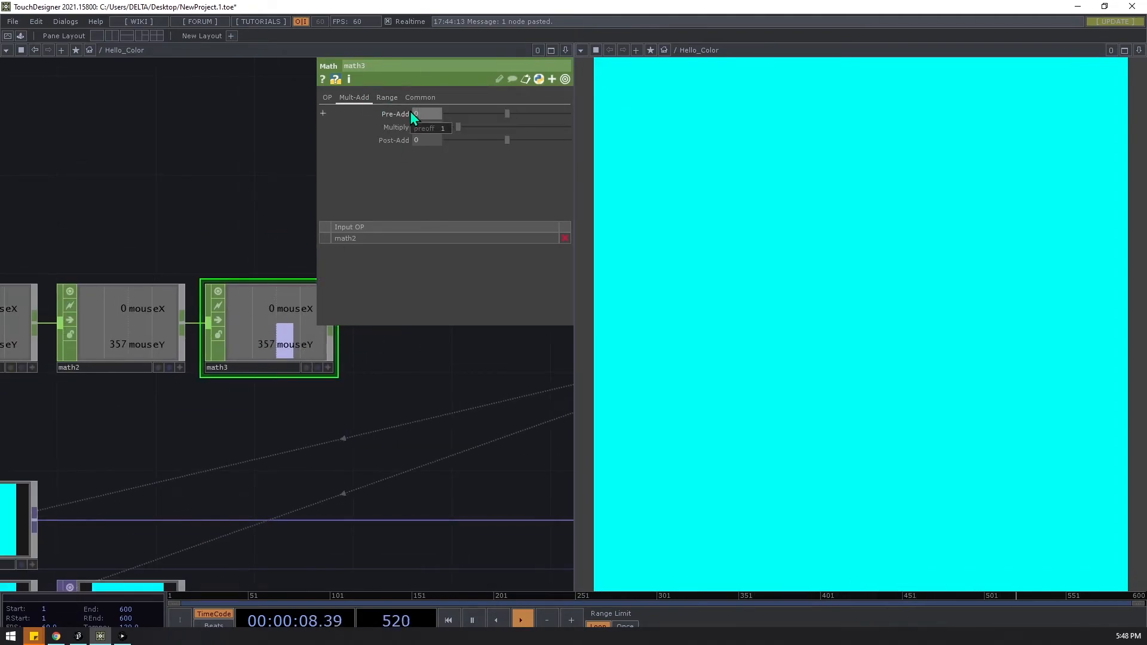
pyautogui.moveTo(421, 112); pyautogui.dragTo(400, 111)
pyautogui.write('1')
pyautogui.press('Return')
# Step: Review the Math CHOP chain from the Panel CHOP to the Null CHOP, checking the second and third Math CHOPs' settings
pyautogui.scroll(-4, 122, 359)
pyautogui.moveTo(275, 378); pyautogui.dragTo(306, 417)
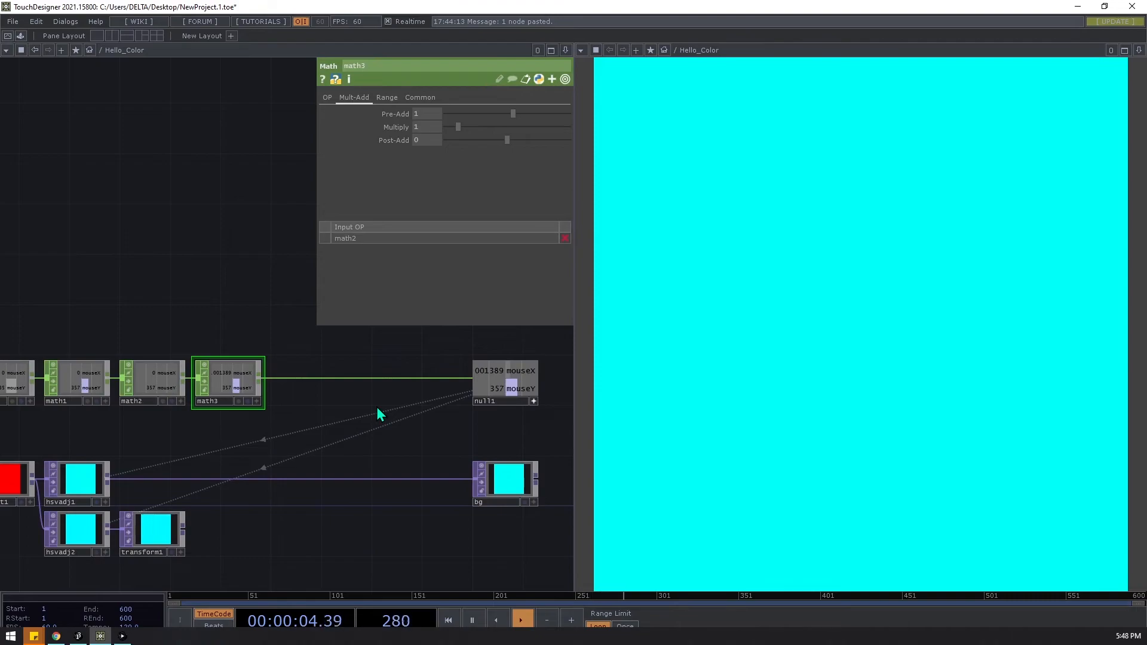
pyautogui.moveTo(379, 412); pyautogui.dragTo(434, 391)
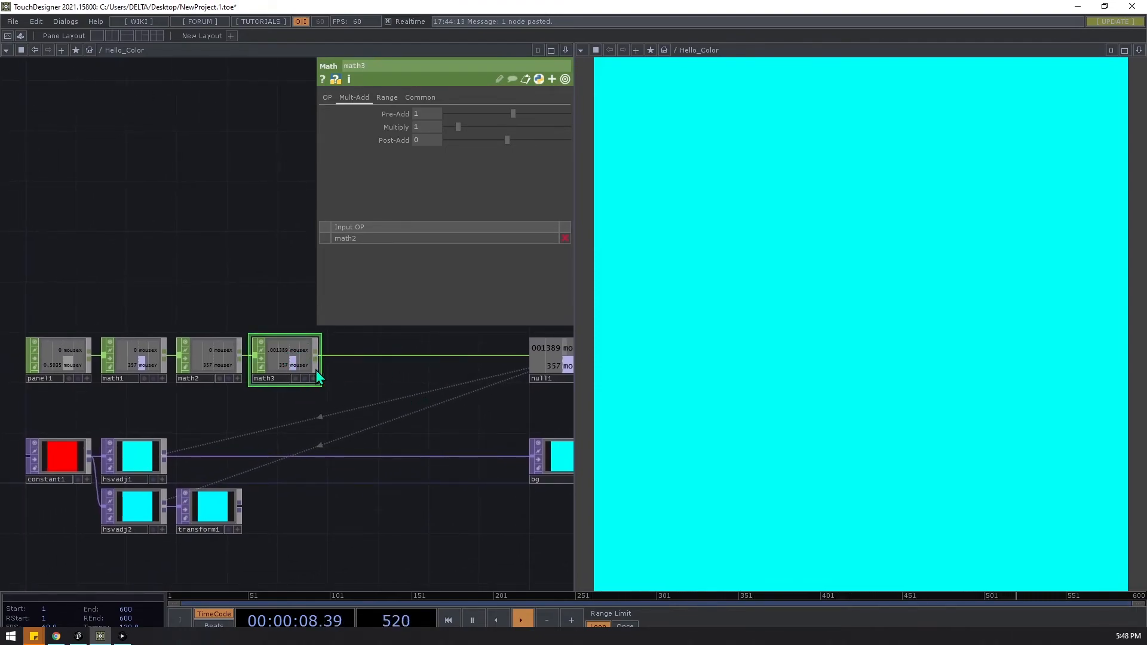
pyautogui.moveTo(489, 419); pyautogui.dragTo(462, 423)
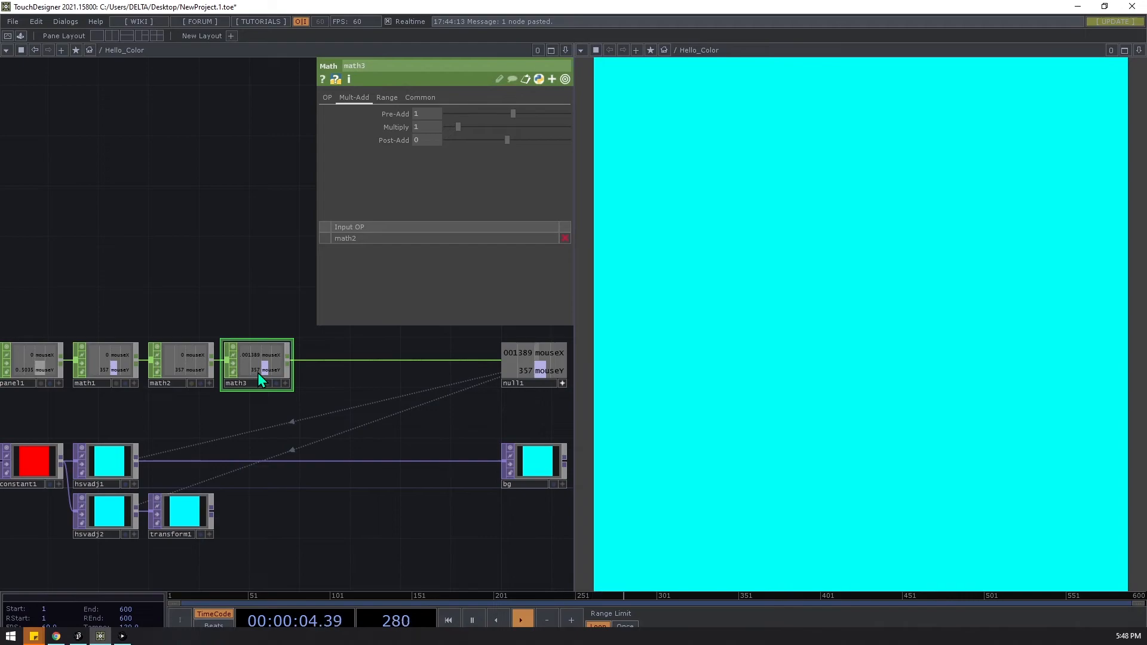
pyautogui.click(181, 365)
pyautogui.moveTo(48, 315); pyautogui.dragTo(147, 328)
pyautogui.moveTo(110, 327); pyautogui.dragTo(279, 390, button='right')
pyautogui.click(229, 317)
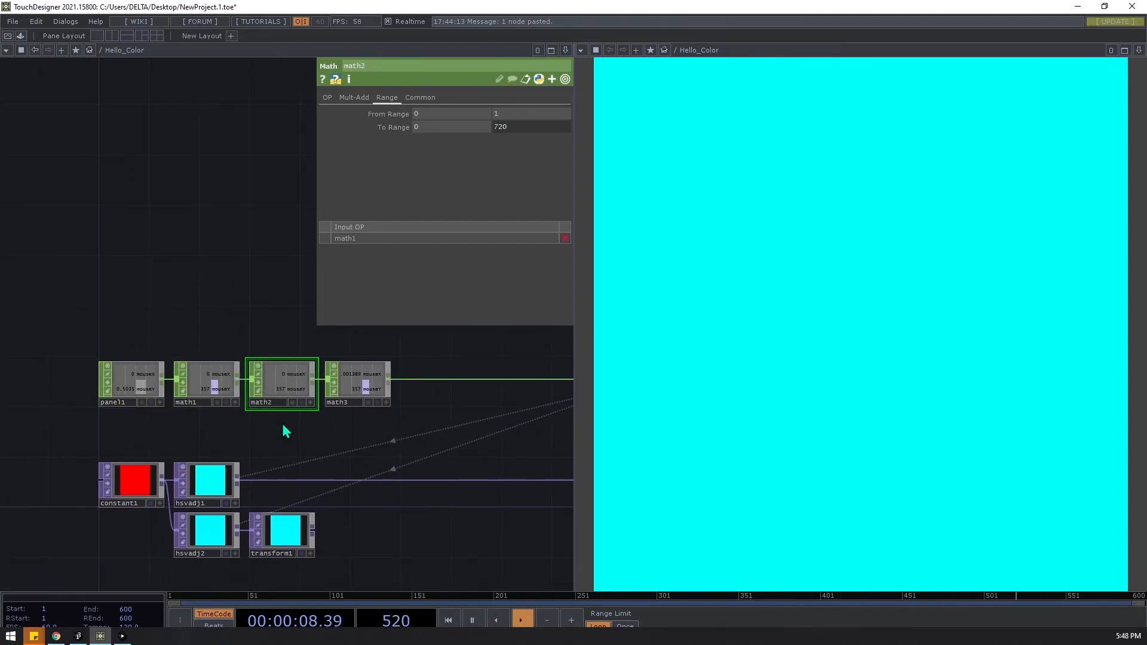
pyautogui.moveTo(283, 426); pyautogui.dragTo(260, 417)
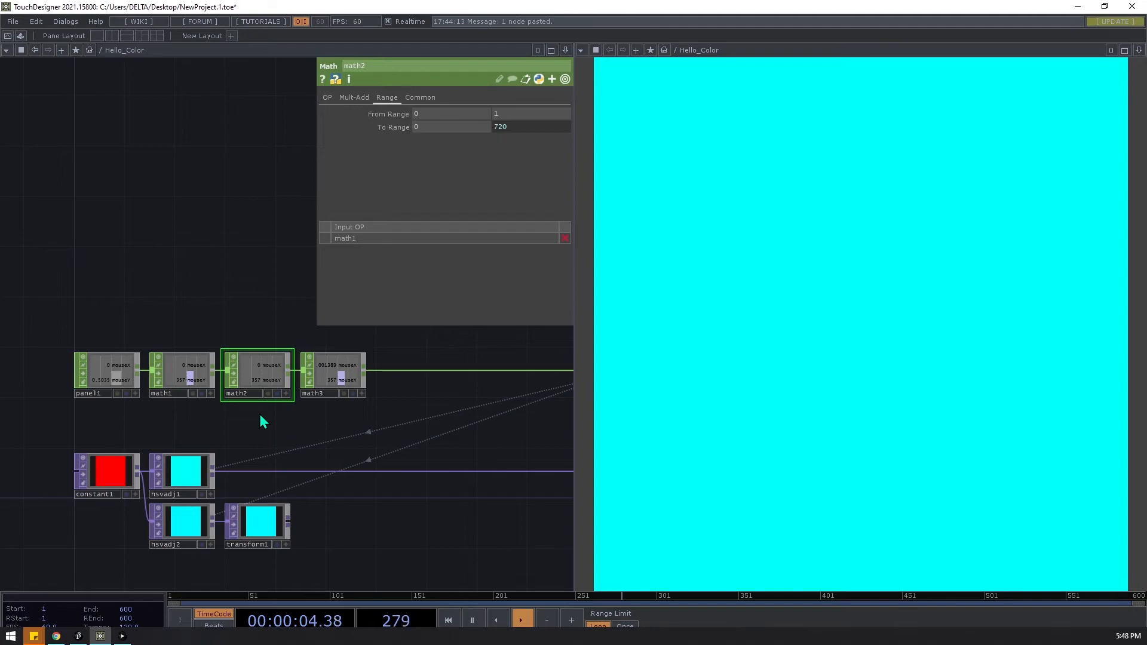
pyautogui.click(350, 371)
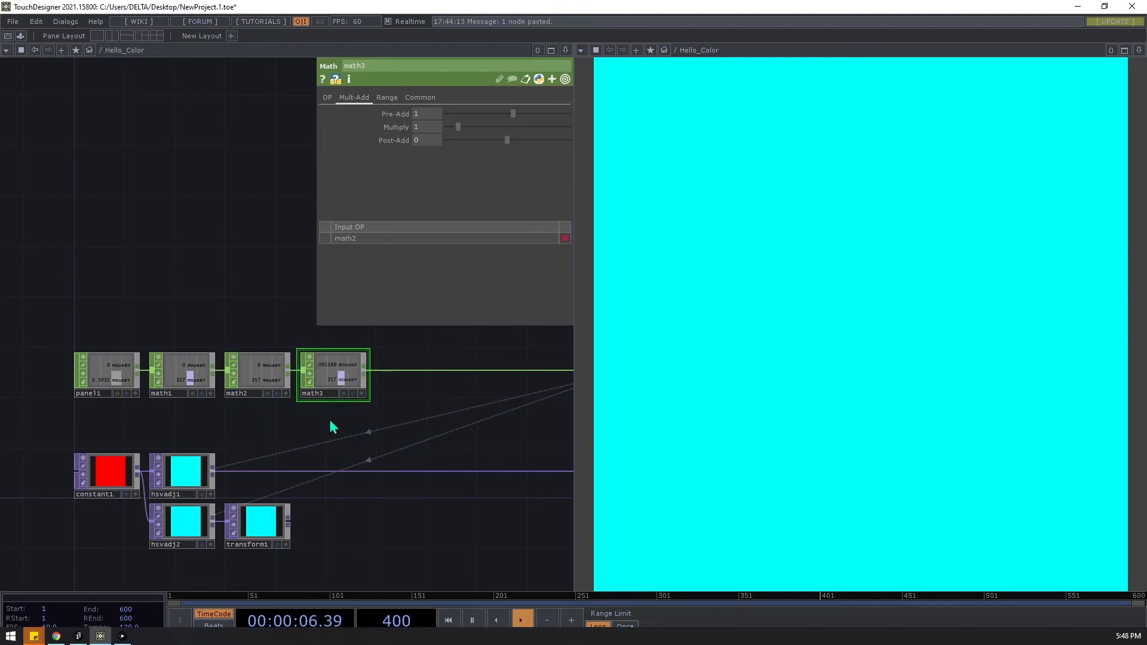
# Step: Link both Scale axes of the Transform TOP to the Null CHOP's mouseX channel as CHOP references
pyautogui.scroll(-5, 234, 414)
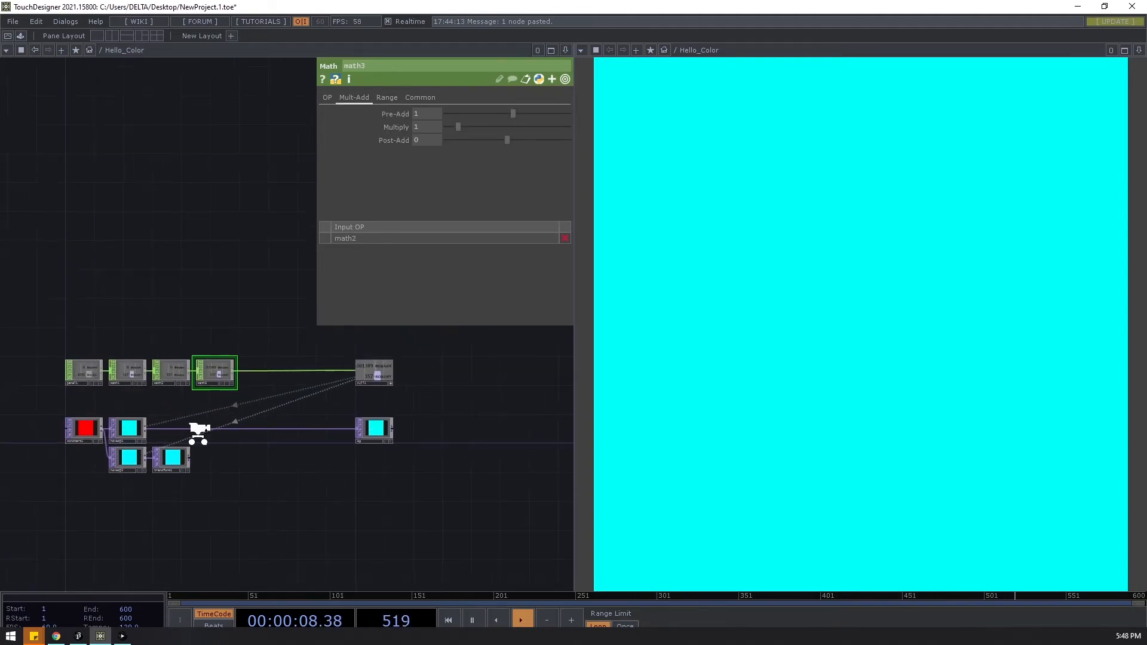
pyautogui.scroll(5, 289, 402)
pyautogui.moveTo(385, 345); pyautogui.dragTo(411, 149)
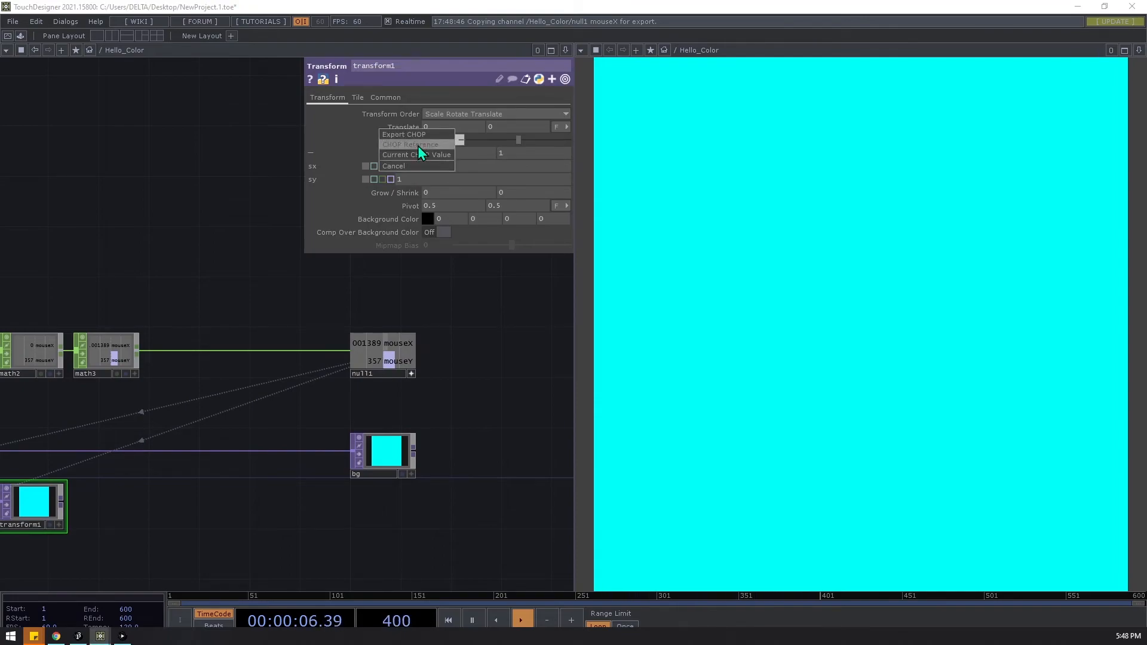
pyautogui.click(418, 146)
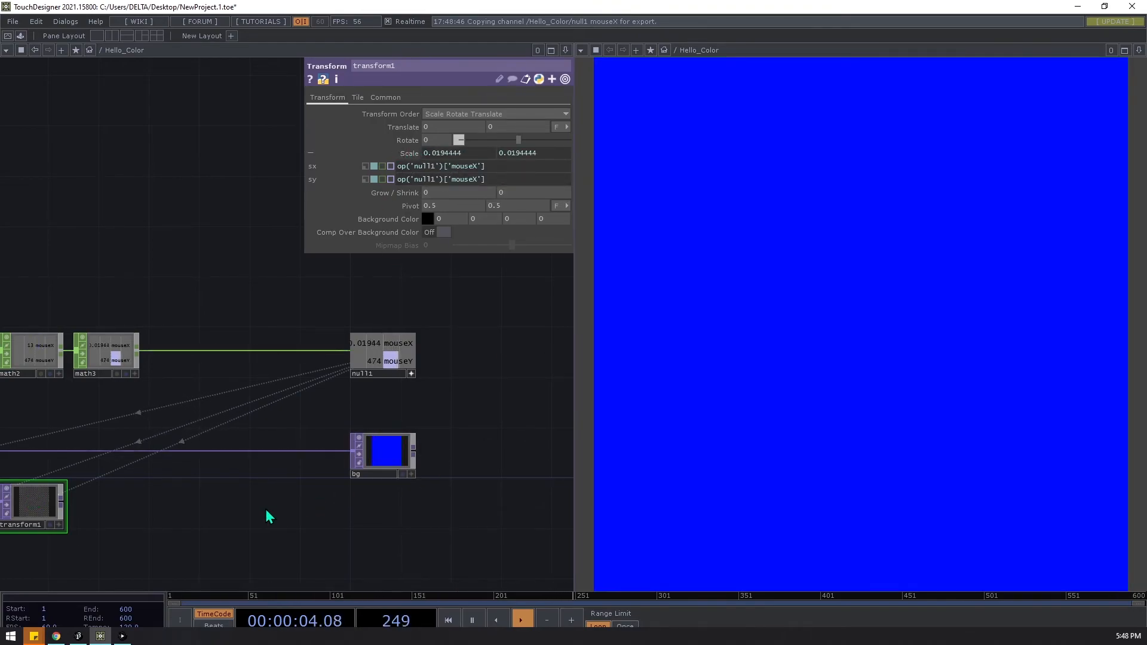
pyautogui.moveTo(266, 510); pyautogui.dragTo(453, 471)
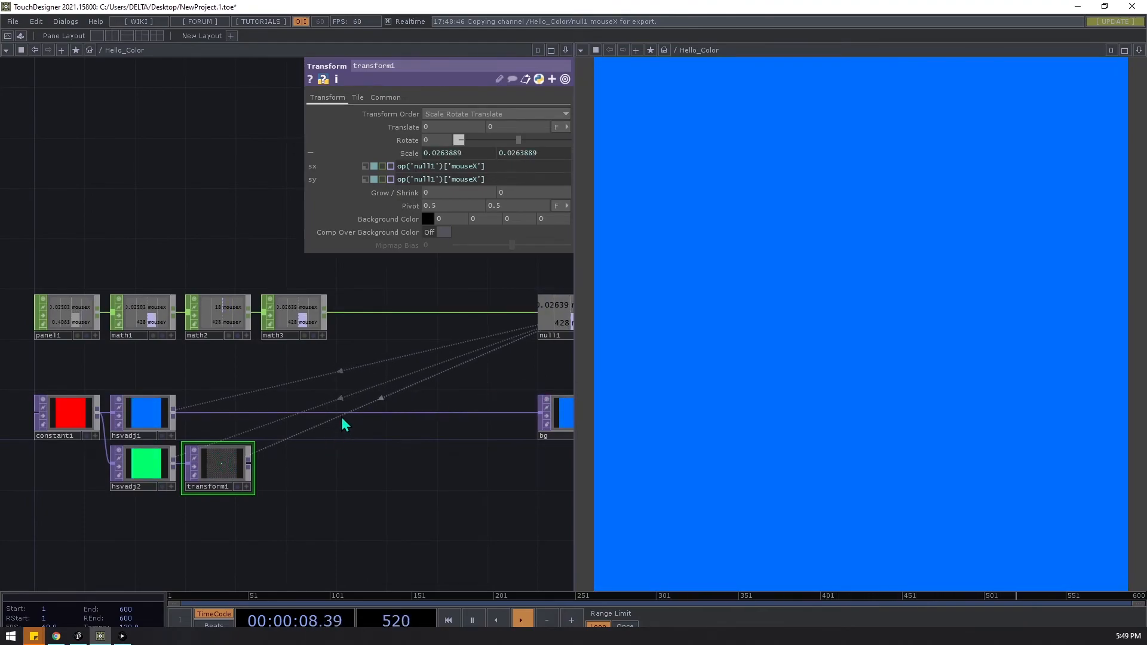
pyautogui.click(248, 461)
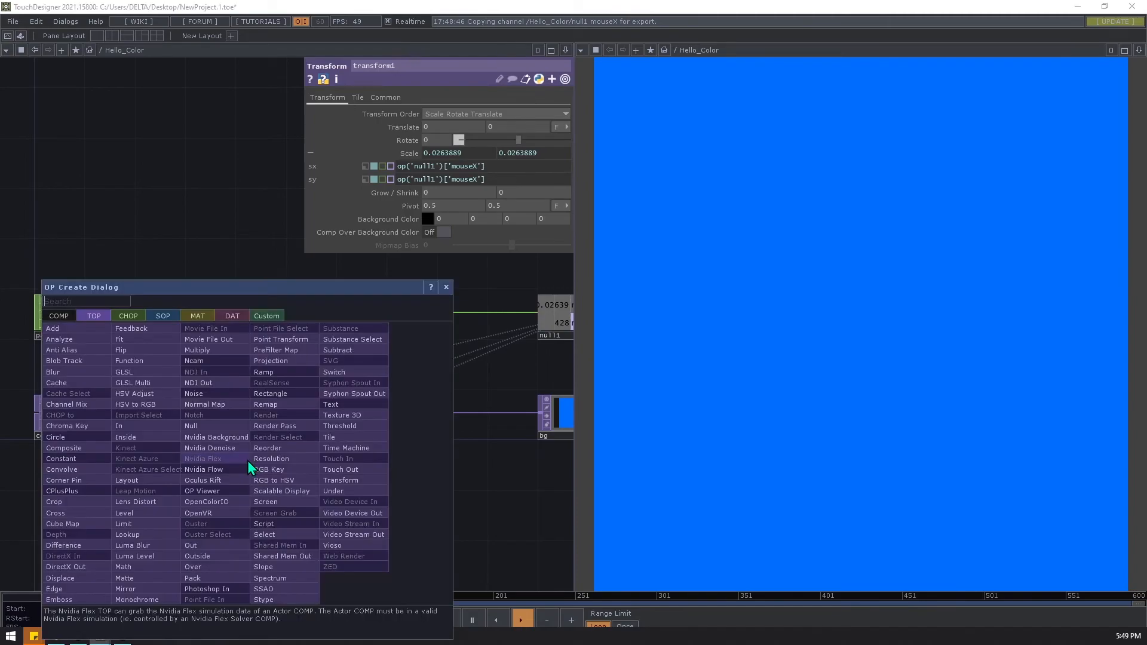
pyautogui.write('over')
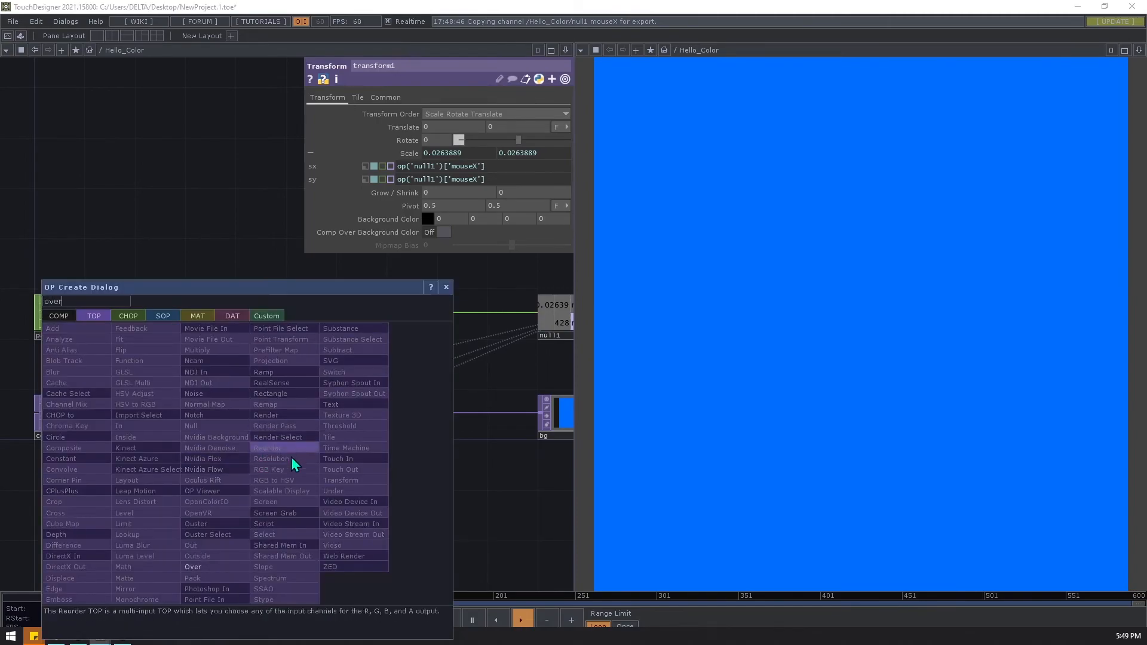
pyautogui.click(218, 558)
pyautogui.click(455, 395)
pyautogui.moveTo(174, 418); pyautogui.dragTo(482, 414)
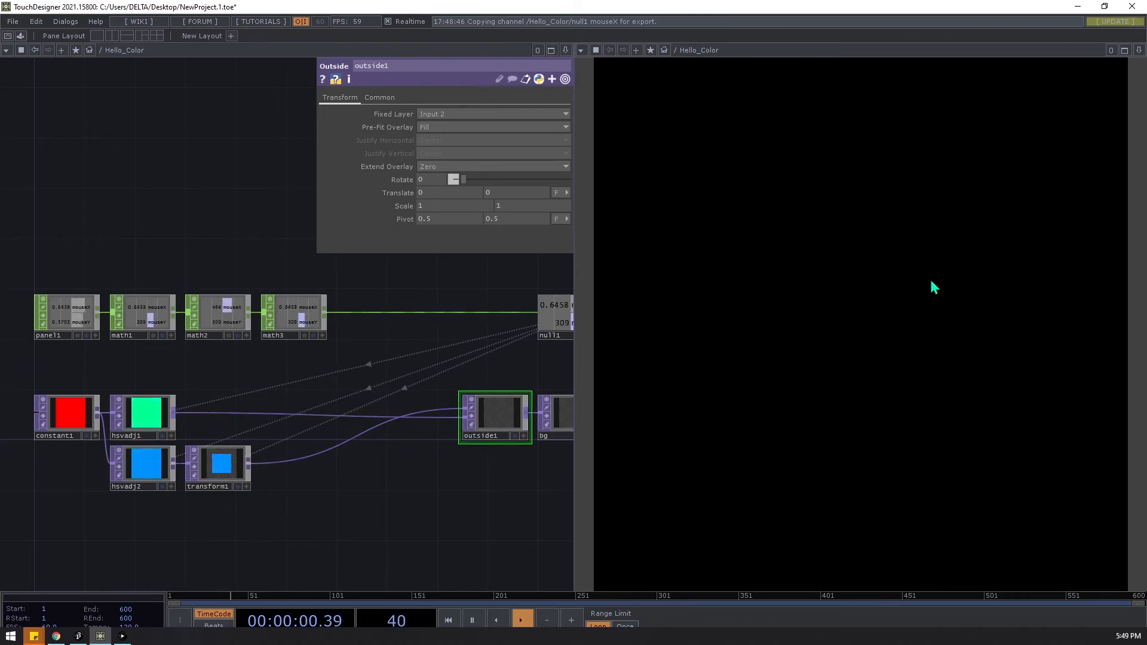
pyautogui.moveTo(463, 479); pyautogui.dragTo(386, 474)
pyautogui.rightClick(422, 413)
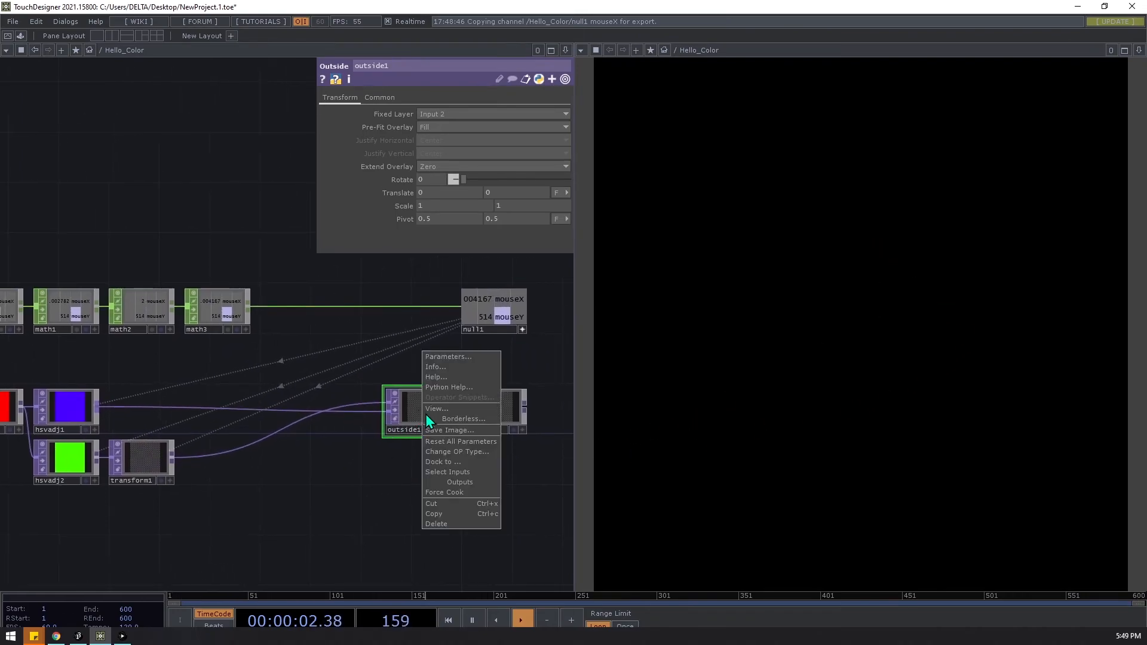
pyautogui.click(403, 408)
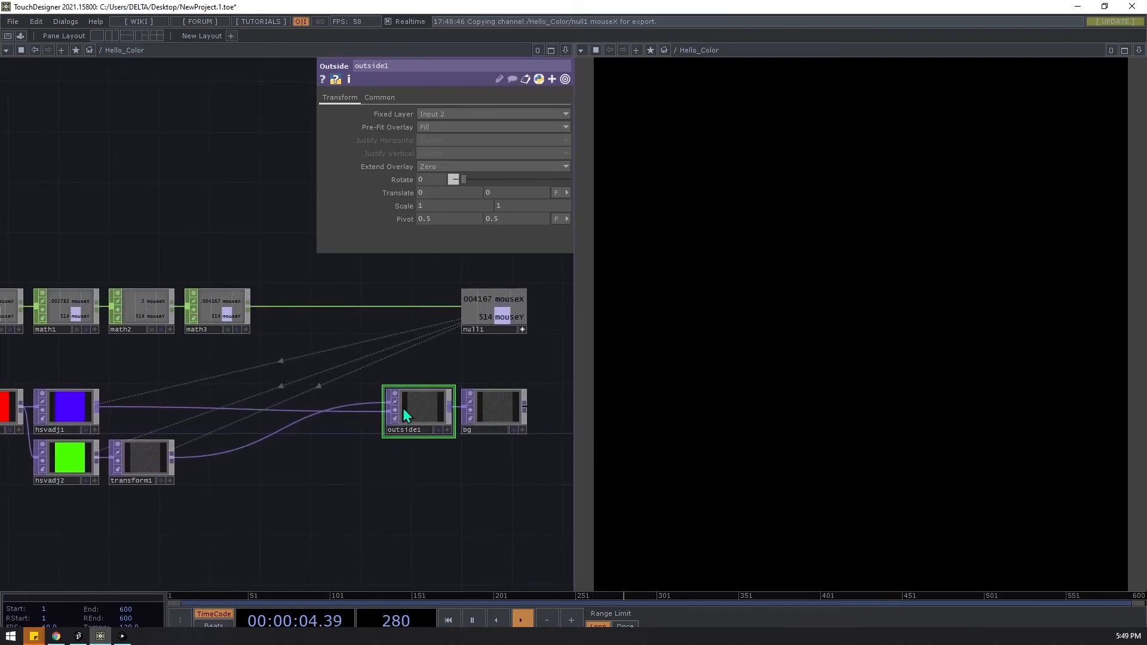
pyautogui.press('Delete')
# Step: Insert an Over TOP on the wire between the Transform TOP and bg, and connect hsvadj1 as its second input
pyautogui.rightClick(262, 447)
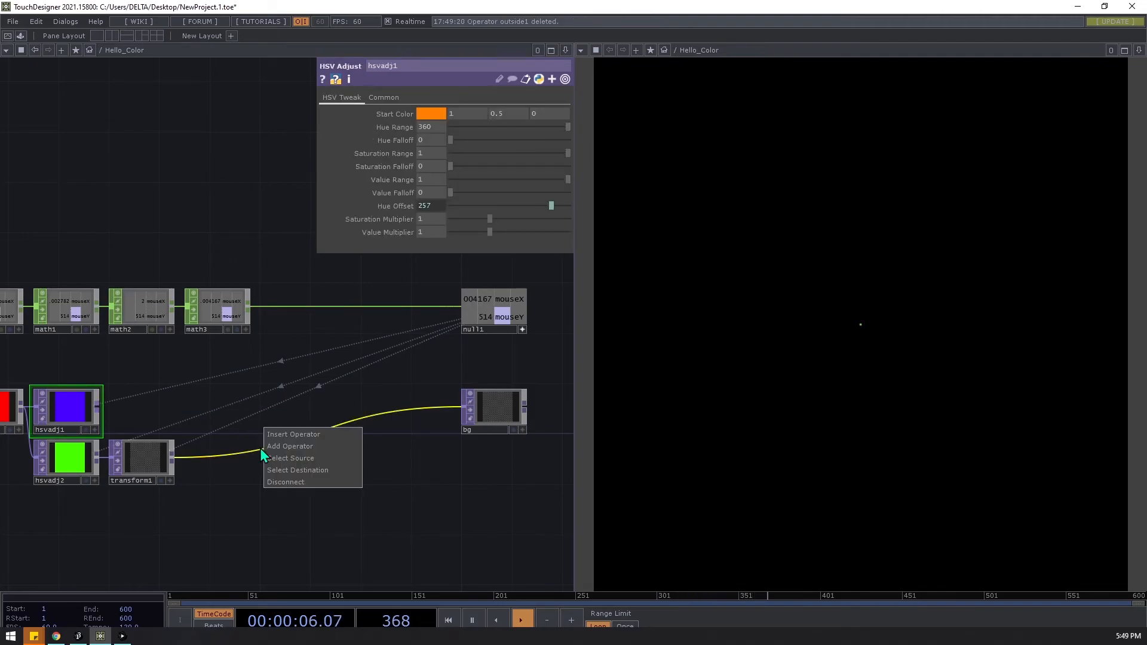
pyautogui.click(312, 435)
pyautogui.write('ov')
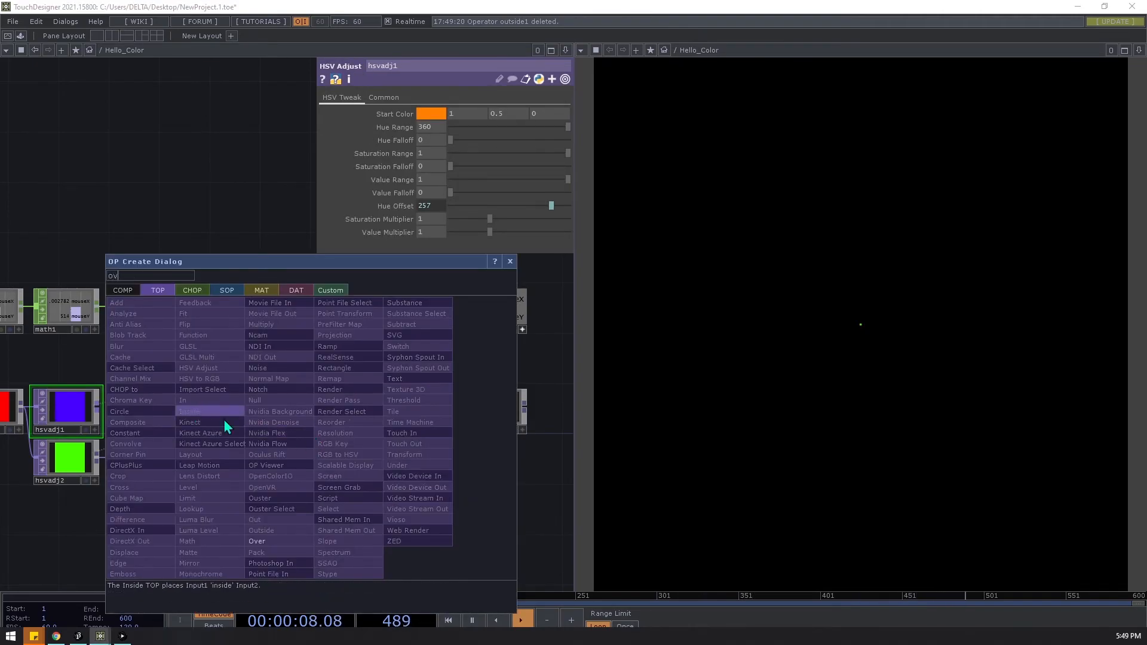
pyautogui.click(297, 546)
pyautogui.click(406, 413)
pyautogui.moveTo(97, 409); pyautogui.dragTo(390, 411)
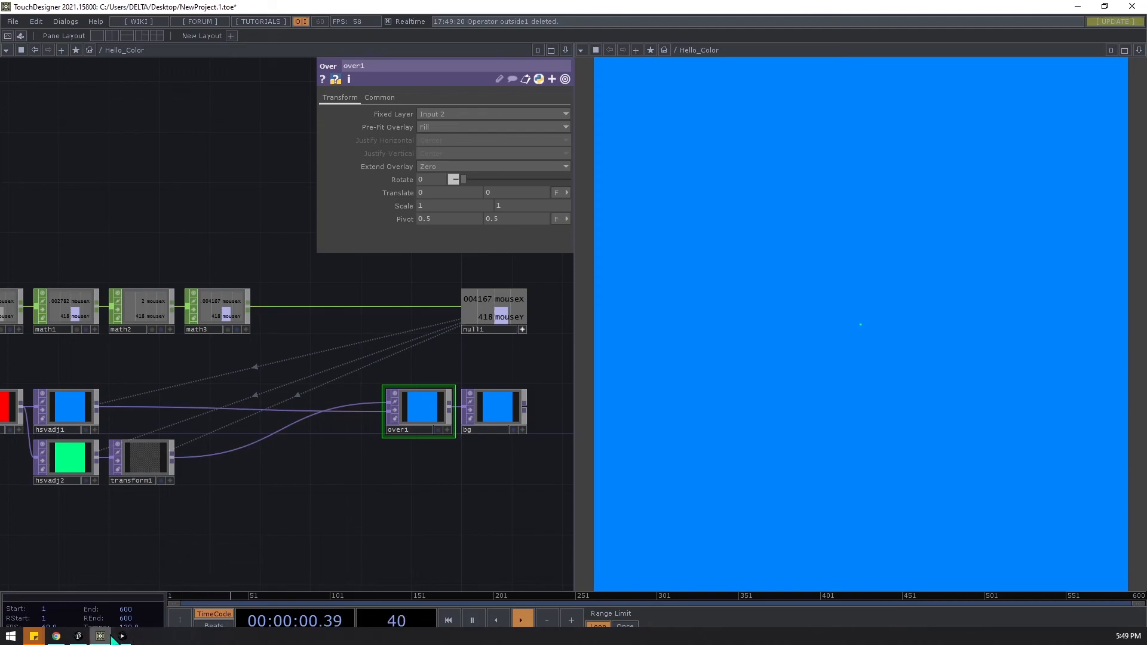
# Step: Switch to the running P_1_0_01 sketch to compare it with the TouchDesigner output, and minimise its window
pyautogui.click(122, 636)
pyautogui.moveTo(763, 107); pyautogui.dragTo(342, 101)
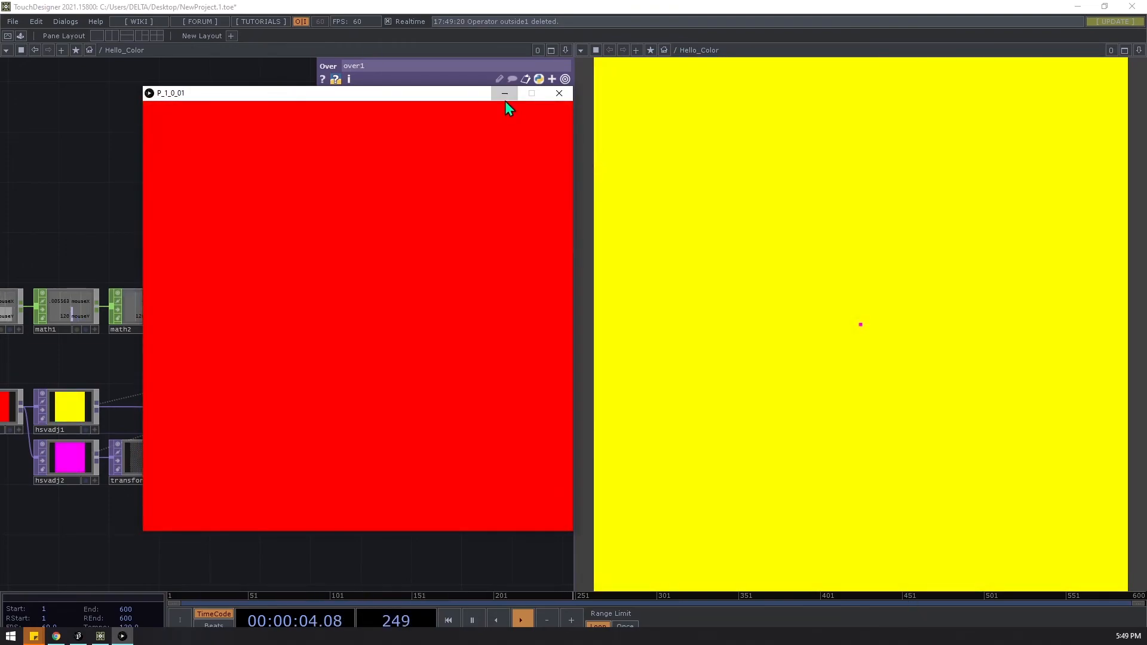
pyautogui.click(505, 94)
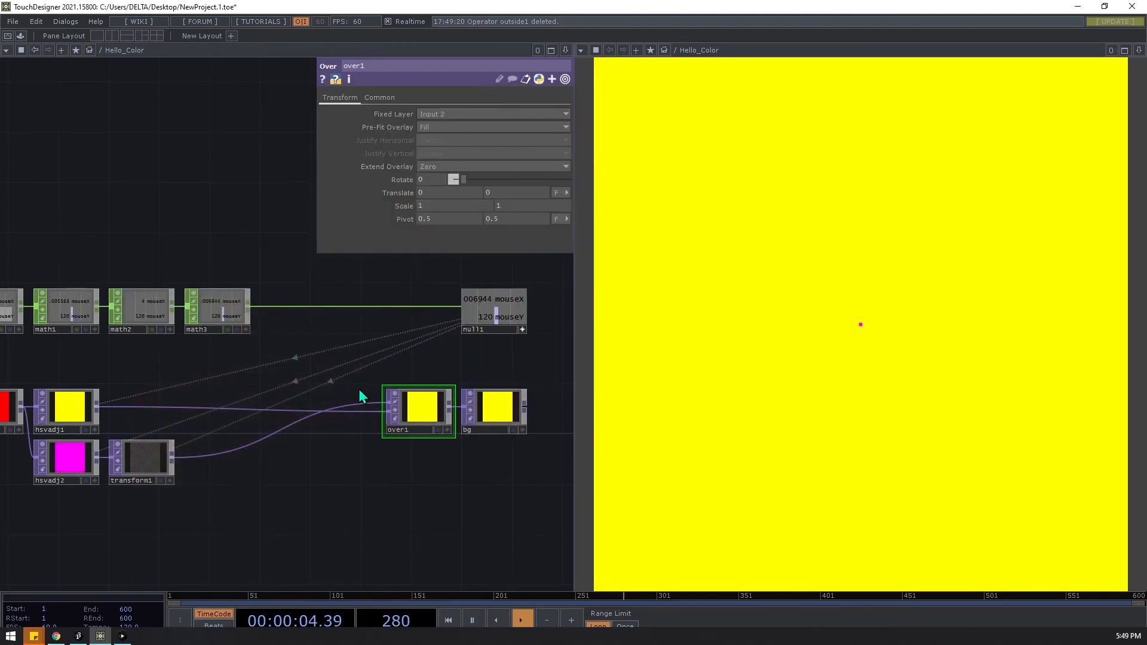
# Step: Set the Viewer Smoothness to Nearest Pixel for the Constant, both HSV Adjust, Transform and Over TOPs together
pyautogui.moveTo(302, 482); pyautogui.dragTo(326, 447)
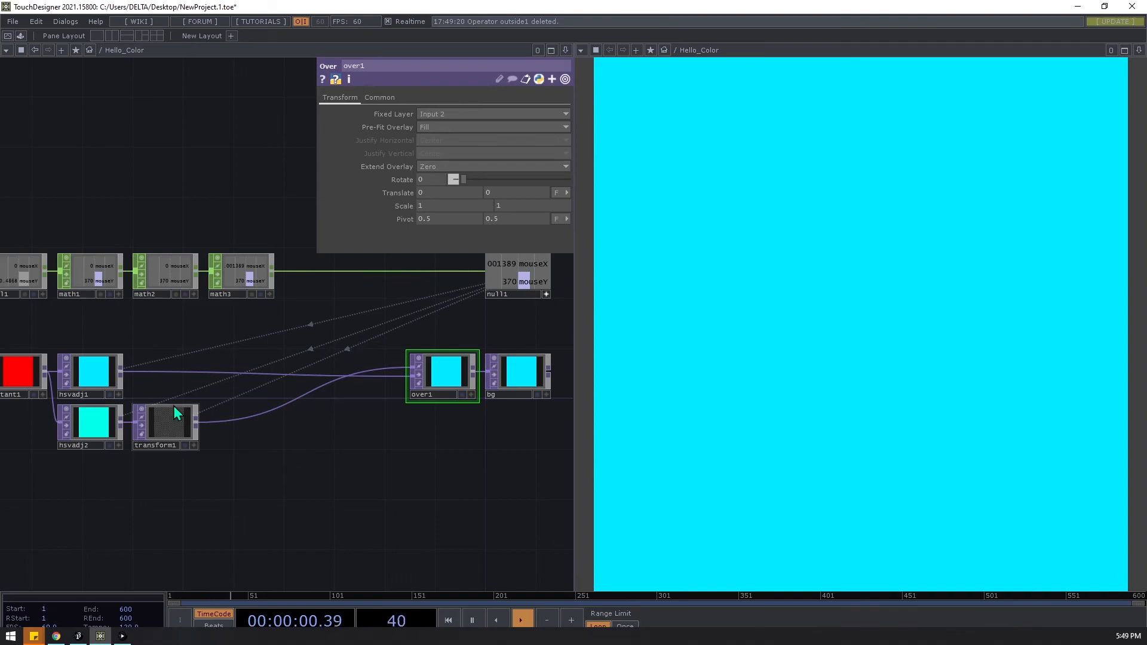
pyautogui.click(160, 424)
pyautogui.moveTo(179, 482); pyautogui.dragTo(326, 481)
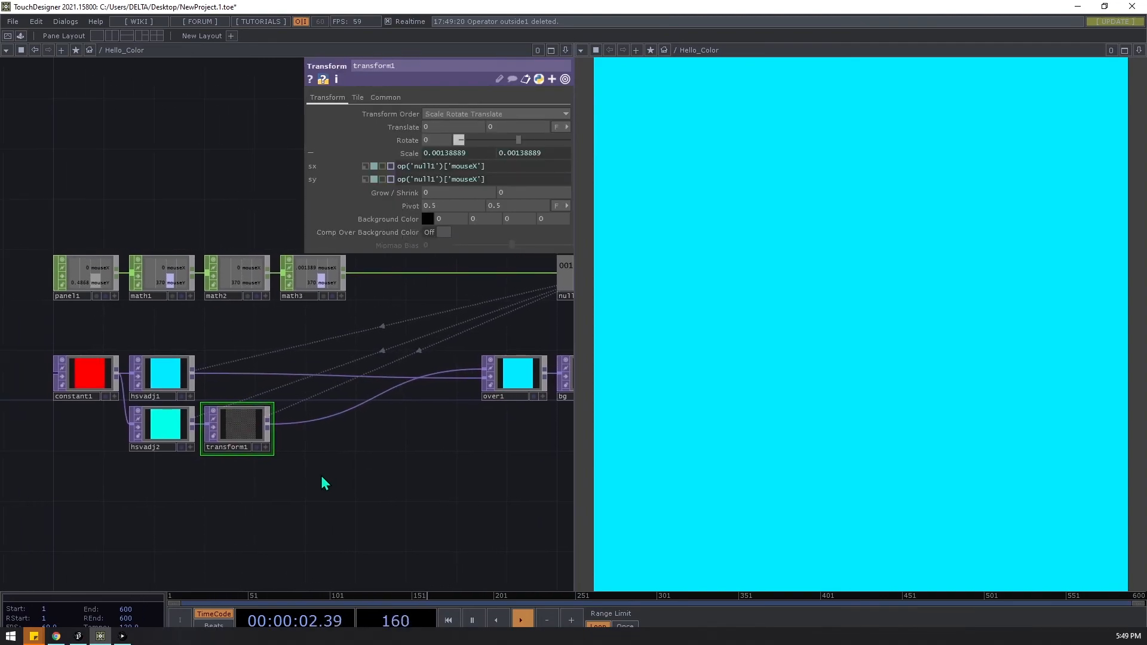
pyautogui.moveTo(255, 504); pyautogui.dragTo(207, 510)
pyautogui.scroll(-3, 384, 505)
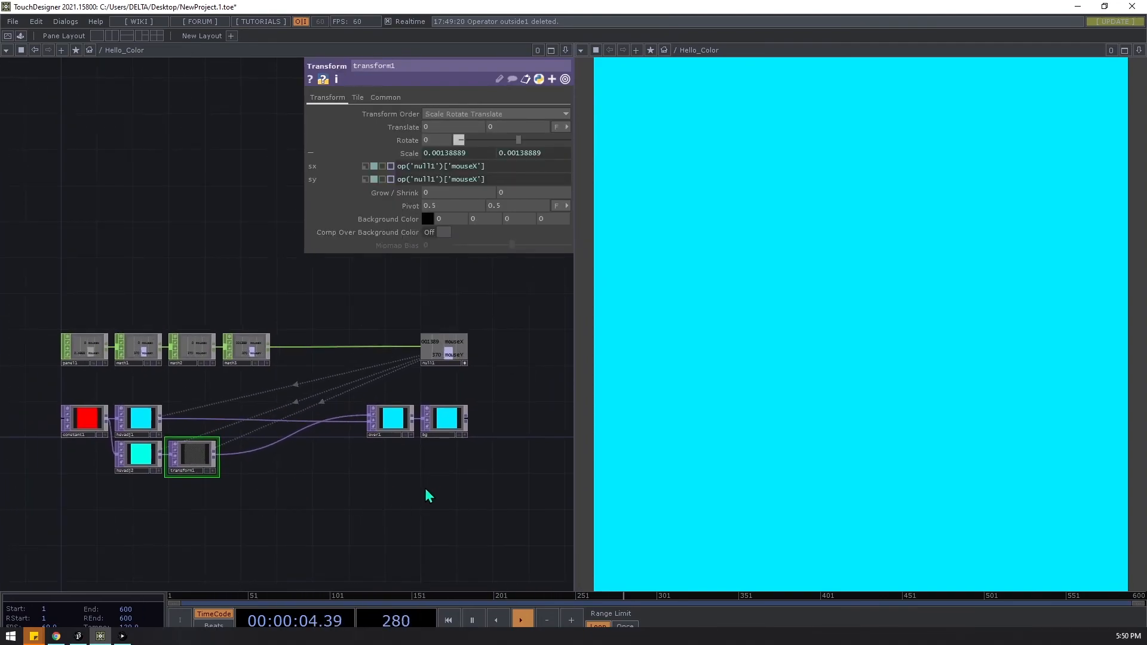
pyautogui.moveTo(384, 486); pyautogui.dragTo(87, 403)
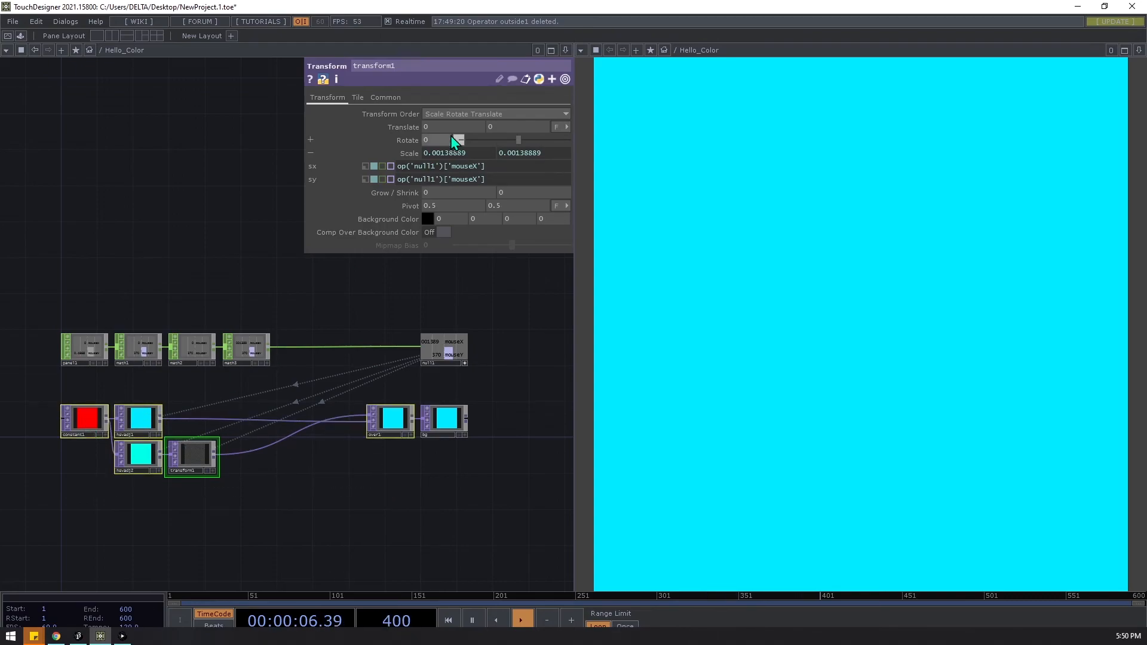
pyautogui.click(386, 97)
pyautogui.click(446, 206)
pyautogui.click(447, 220)
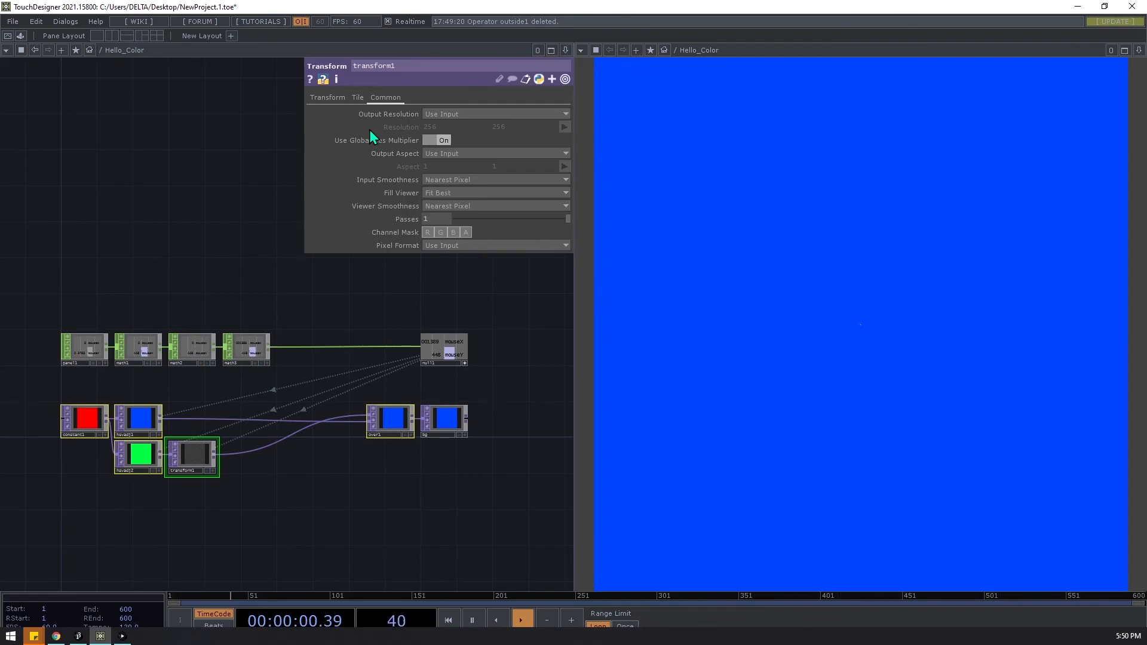
pyautogui.click(449, 180)
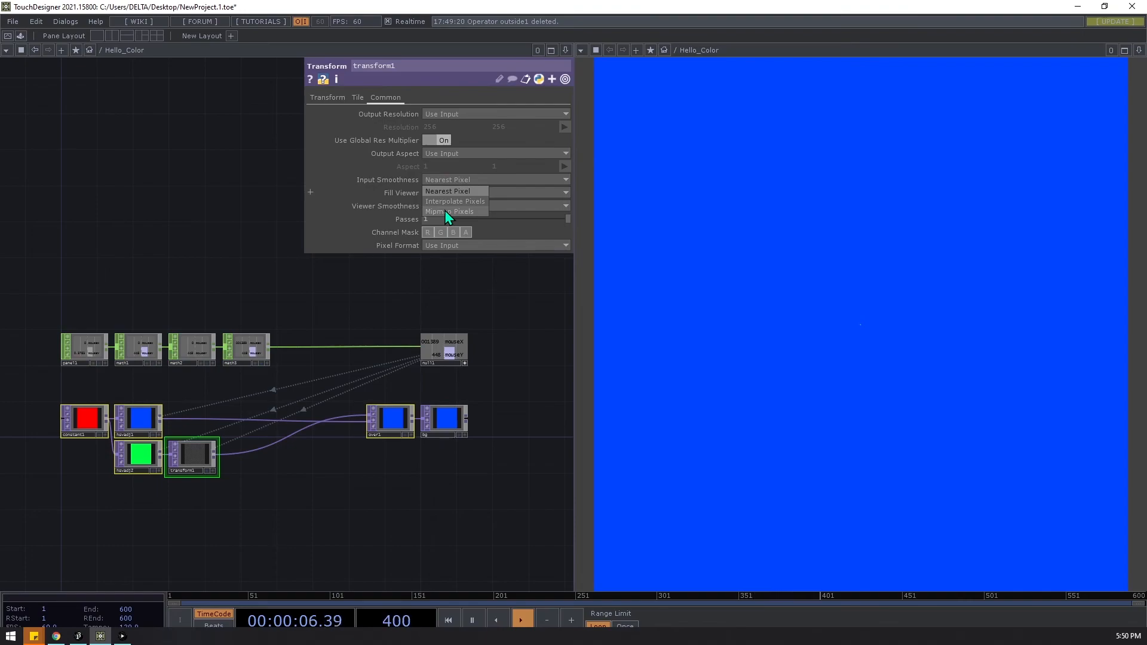
pyautogui.click(352, 378)
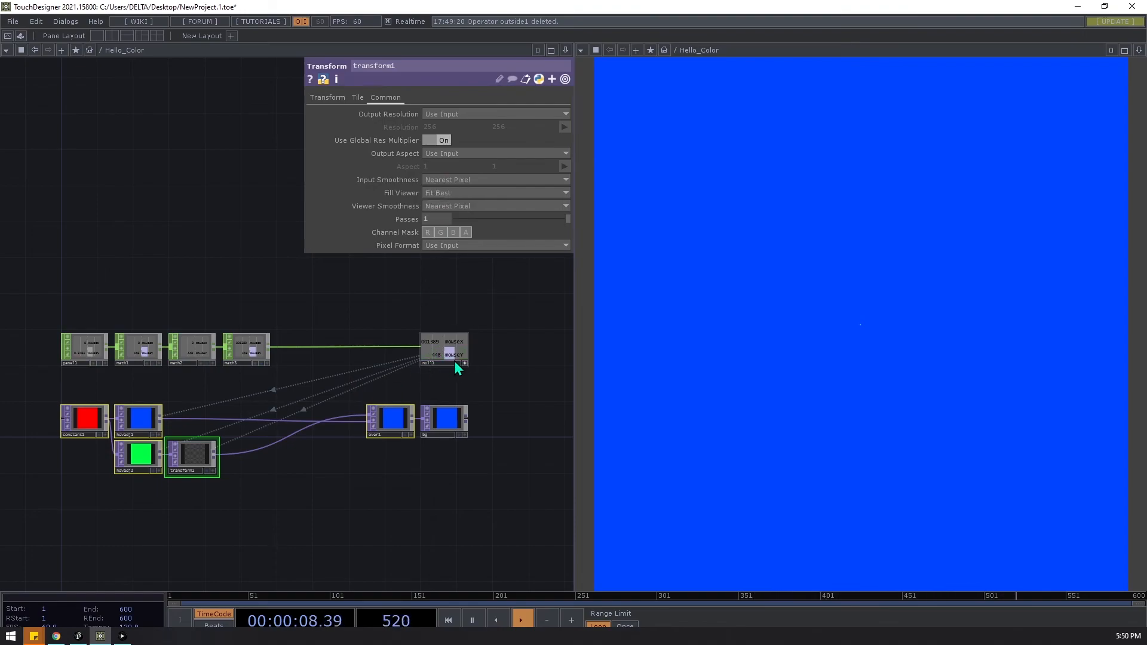
# Step: Move the Over TOP next to the HSV Adjust and Transform TOPs, in line with the third Math CHOP
pyautogui.moveTo(403, 423); pyautogui.dragTo(245, 431)
pyautogui.click(382, 464)
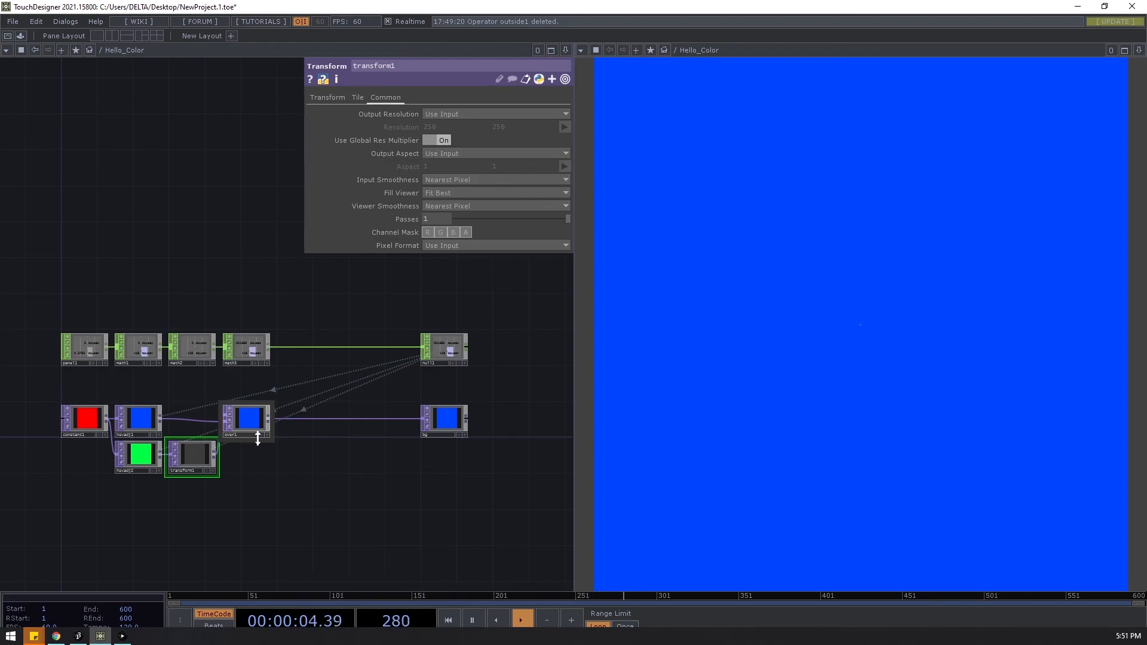
pyautogui.moveTo(257, 439); pyautogui.dragTo(258, 439)
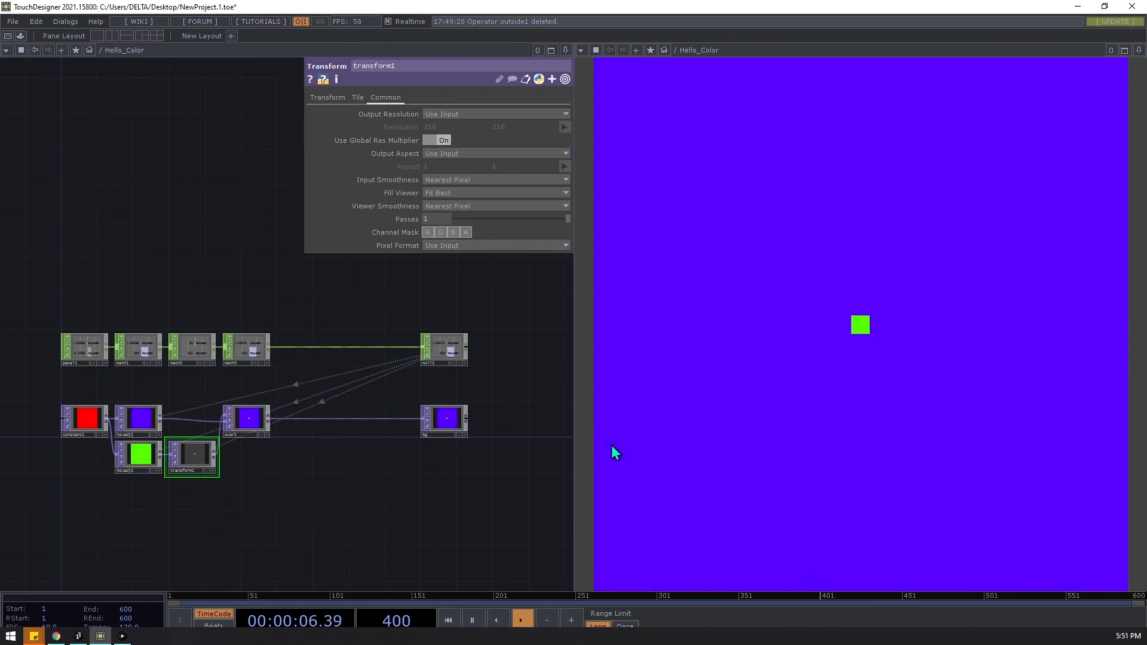